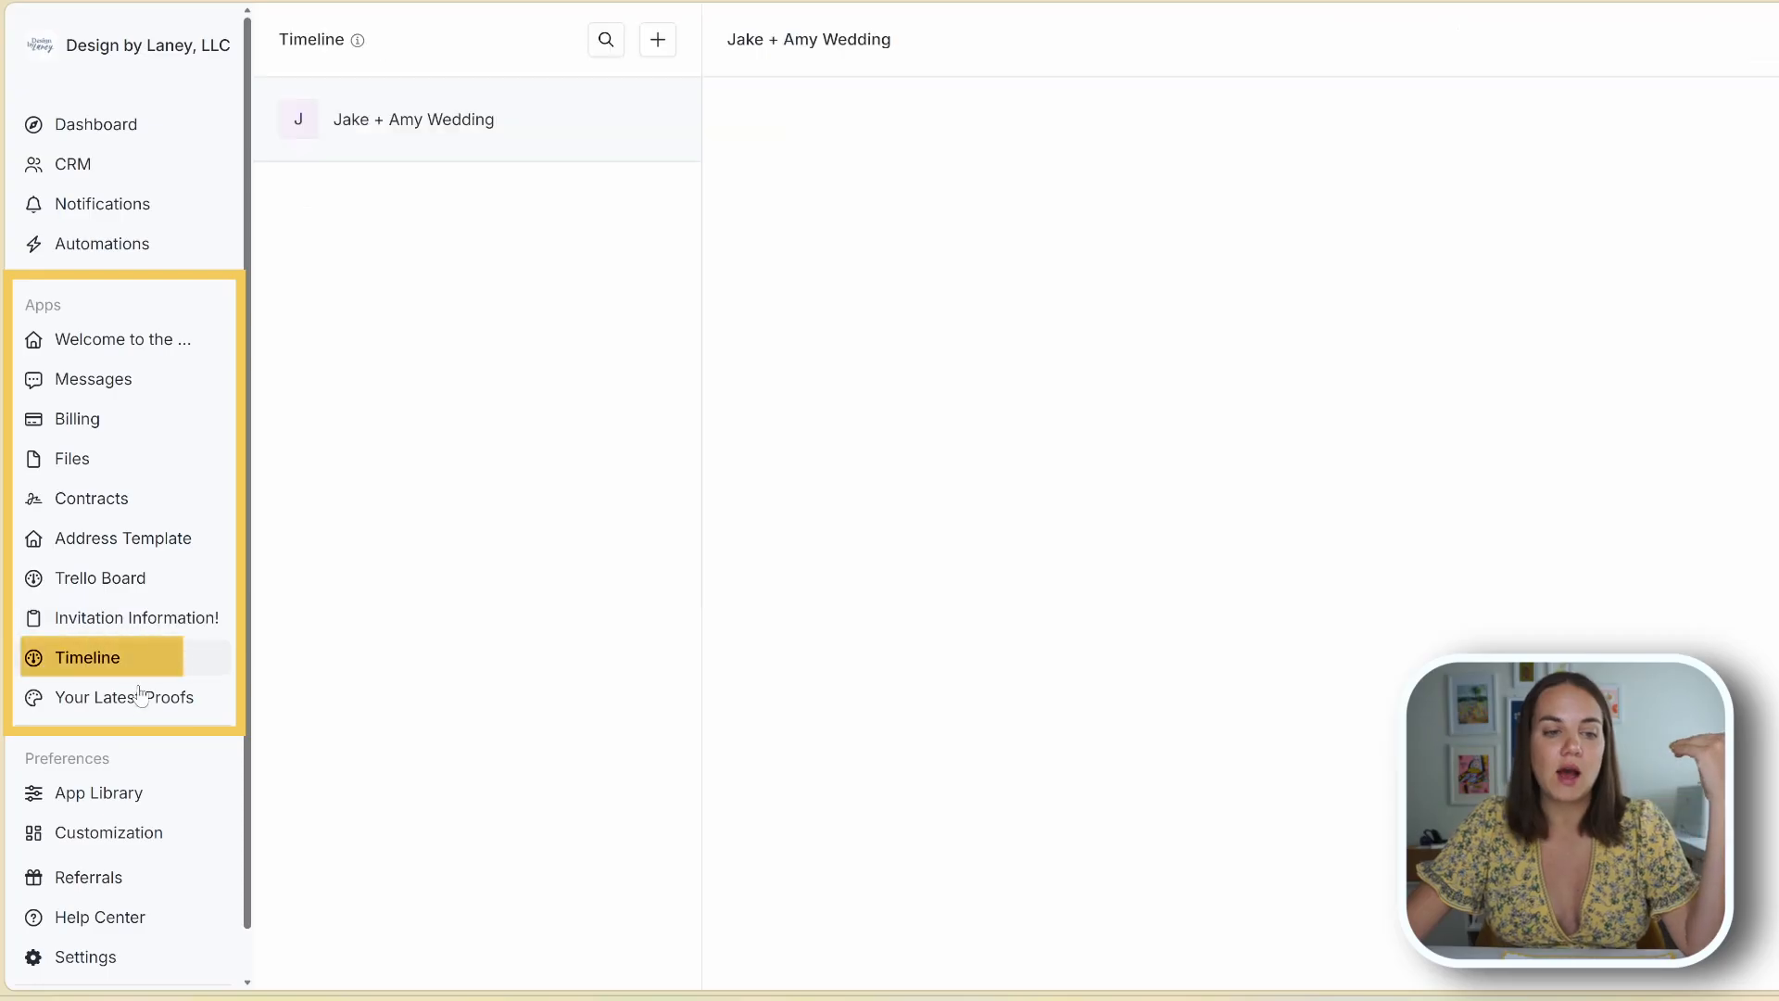
Step: Open the Adobe link connected to Your Latest Proofs and look through the Mountain Wildflower Suite proof pages
left_click(138, 699)
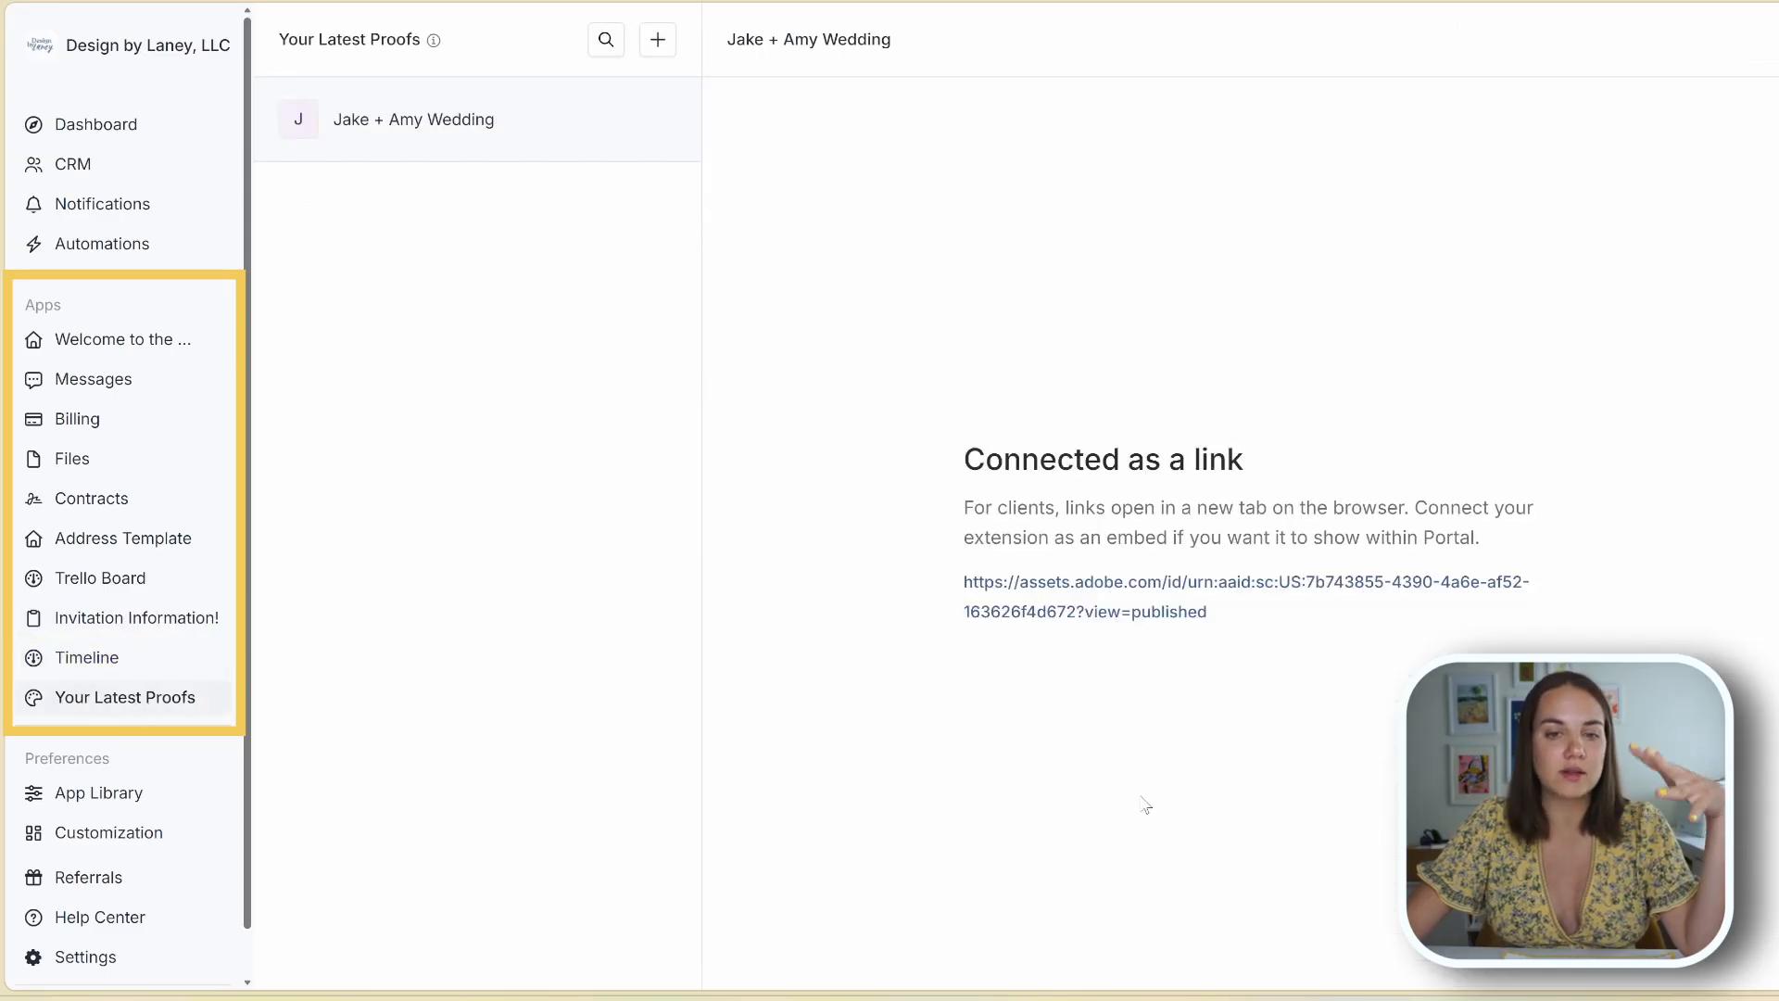
left_click(1174, 613)
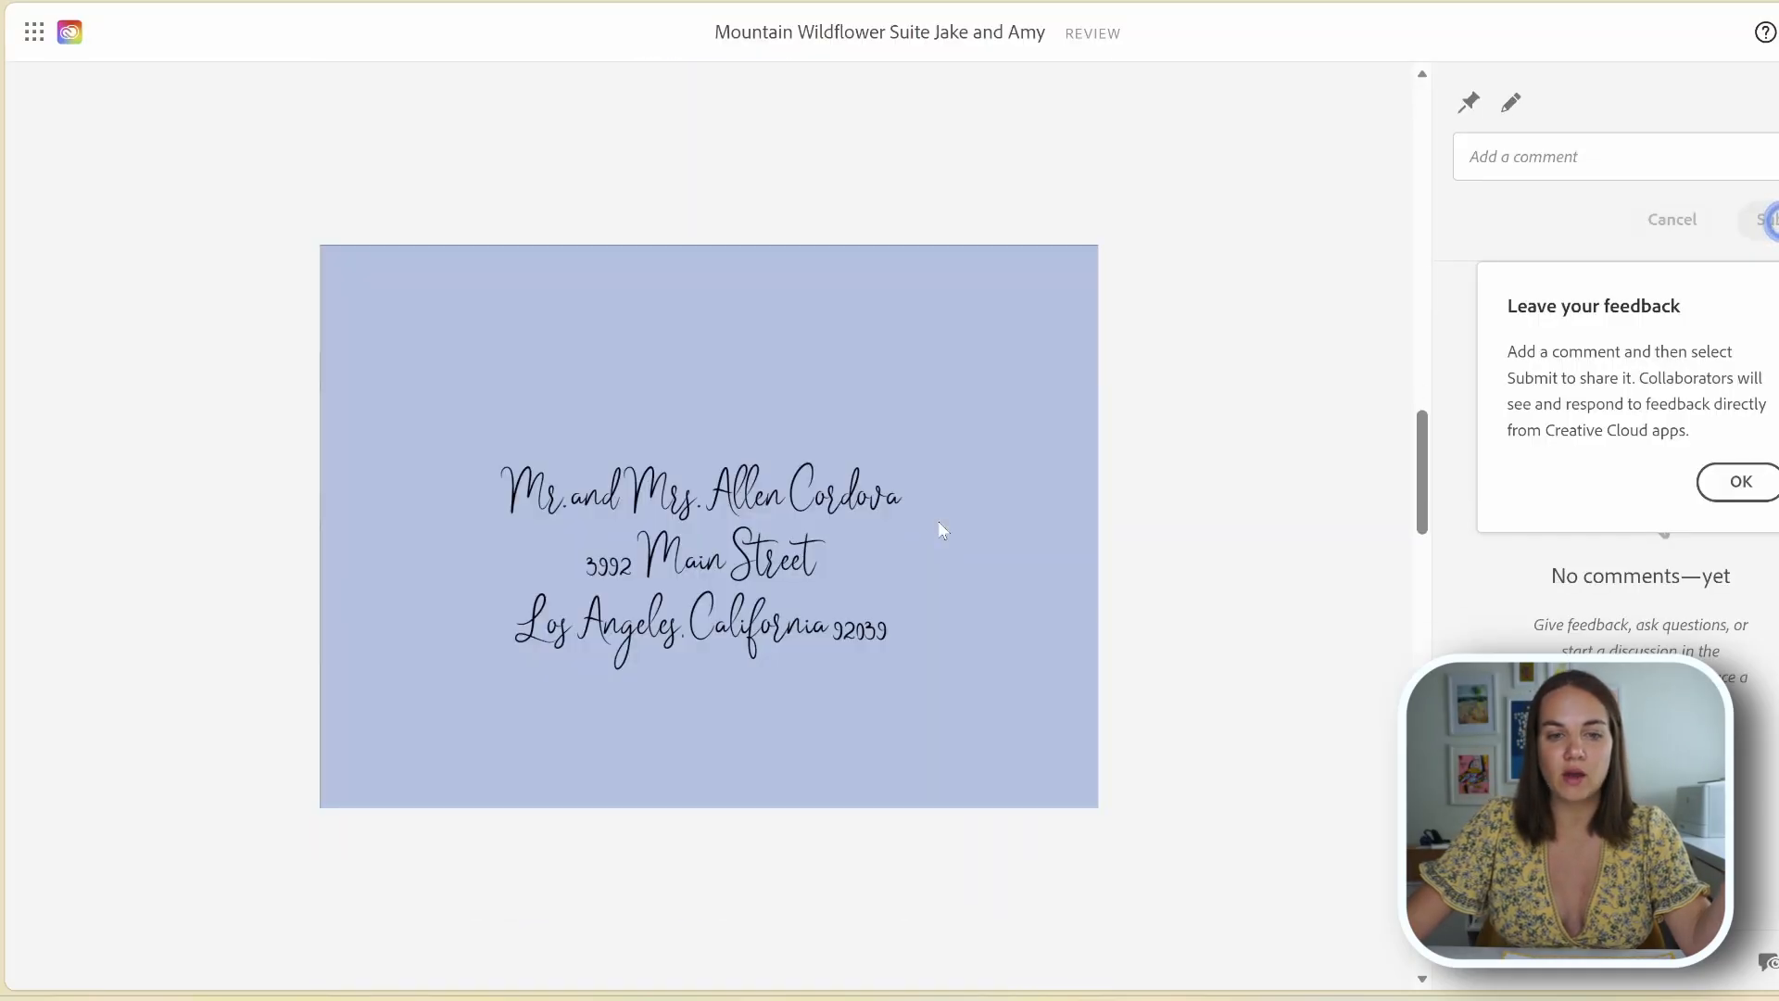
scroll(938, 529, "down", 2)
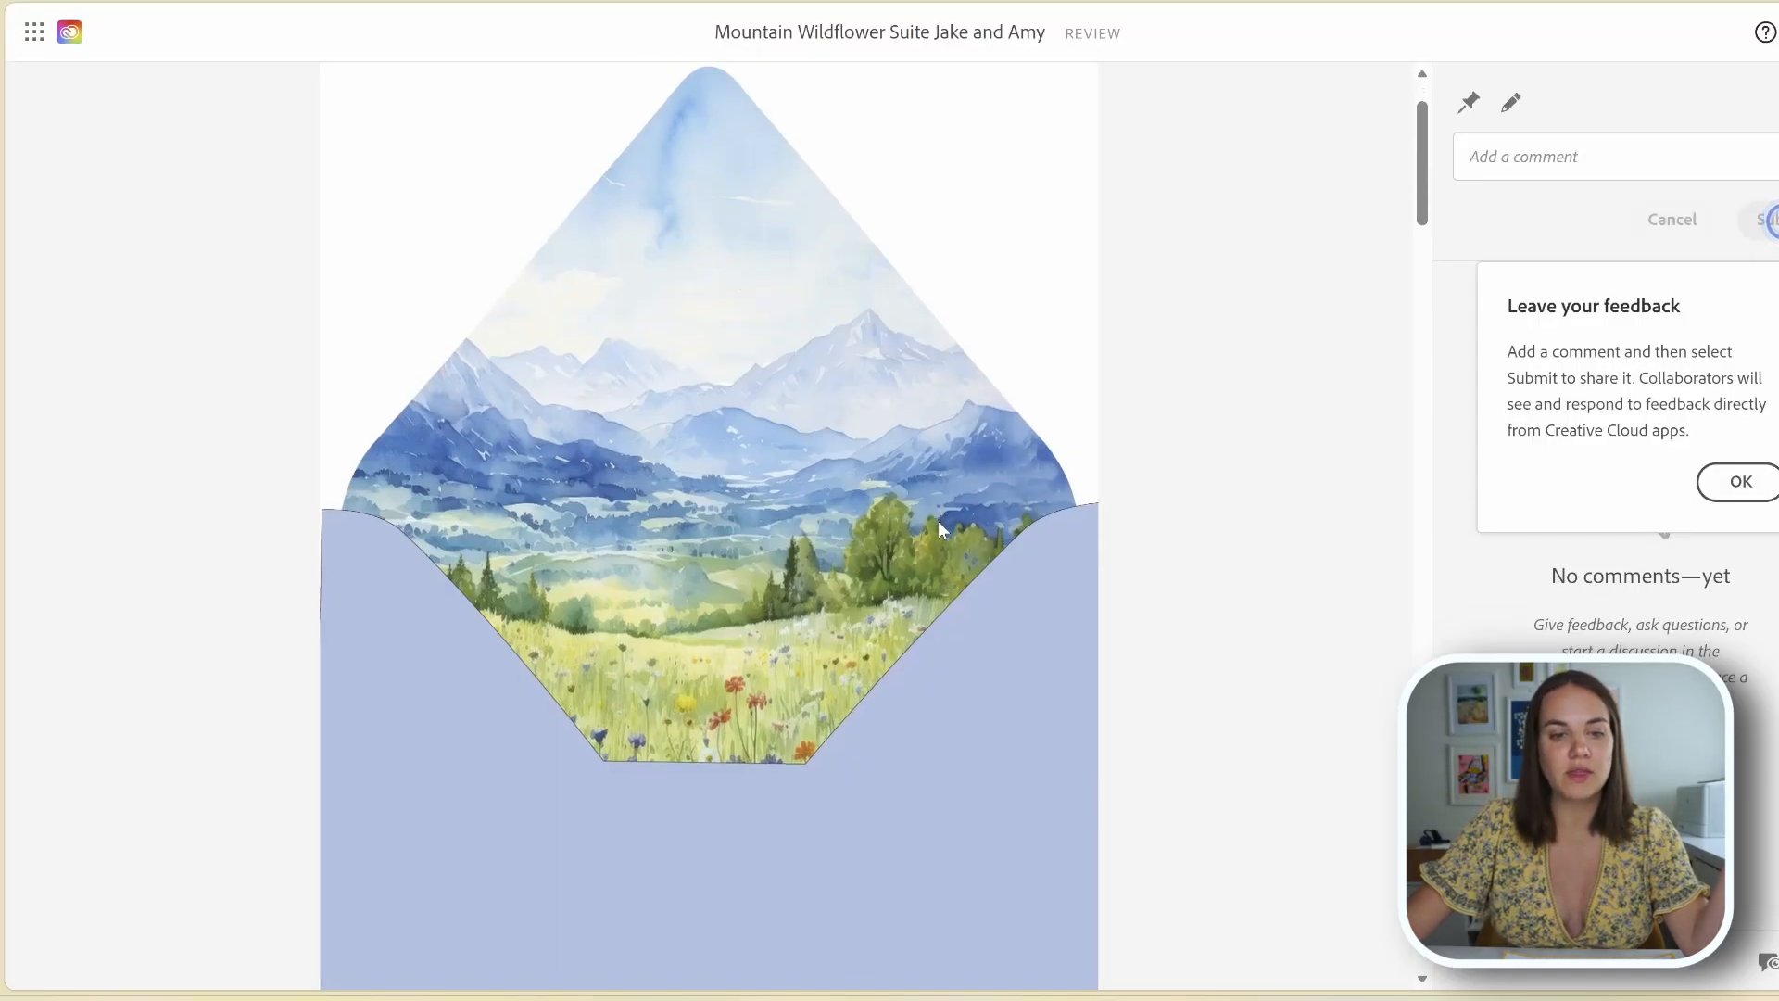
scroll(939, 529, "down", 10)
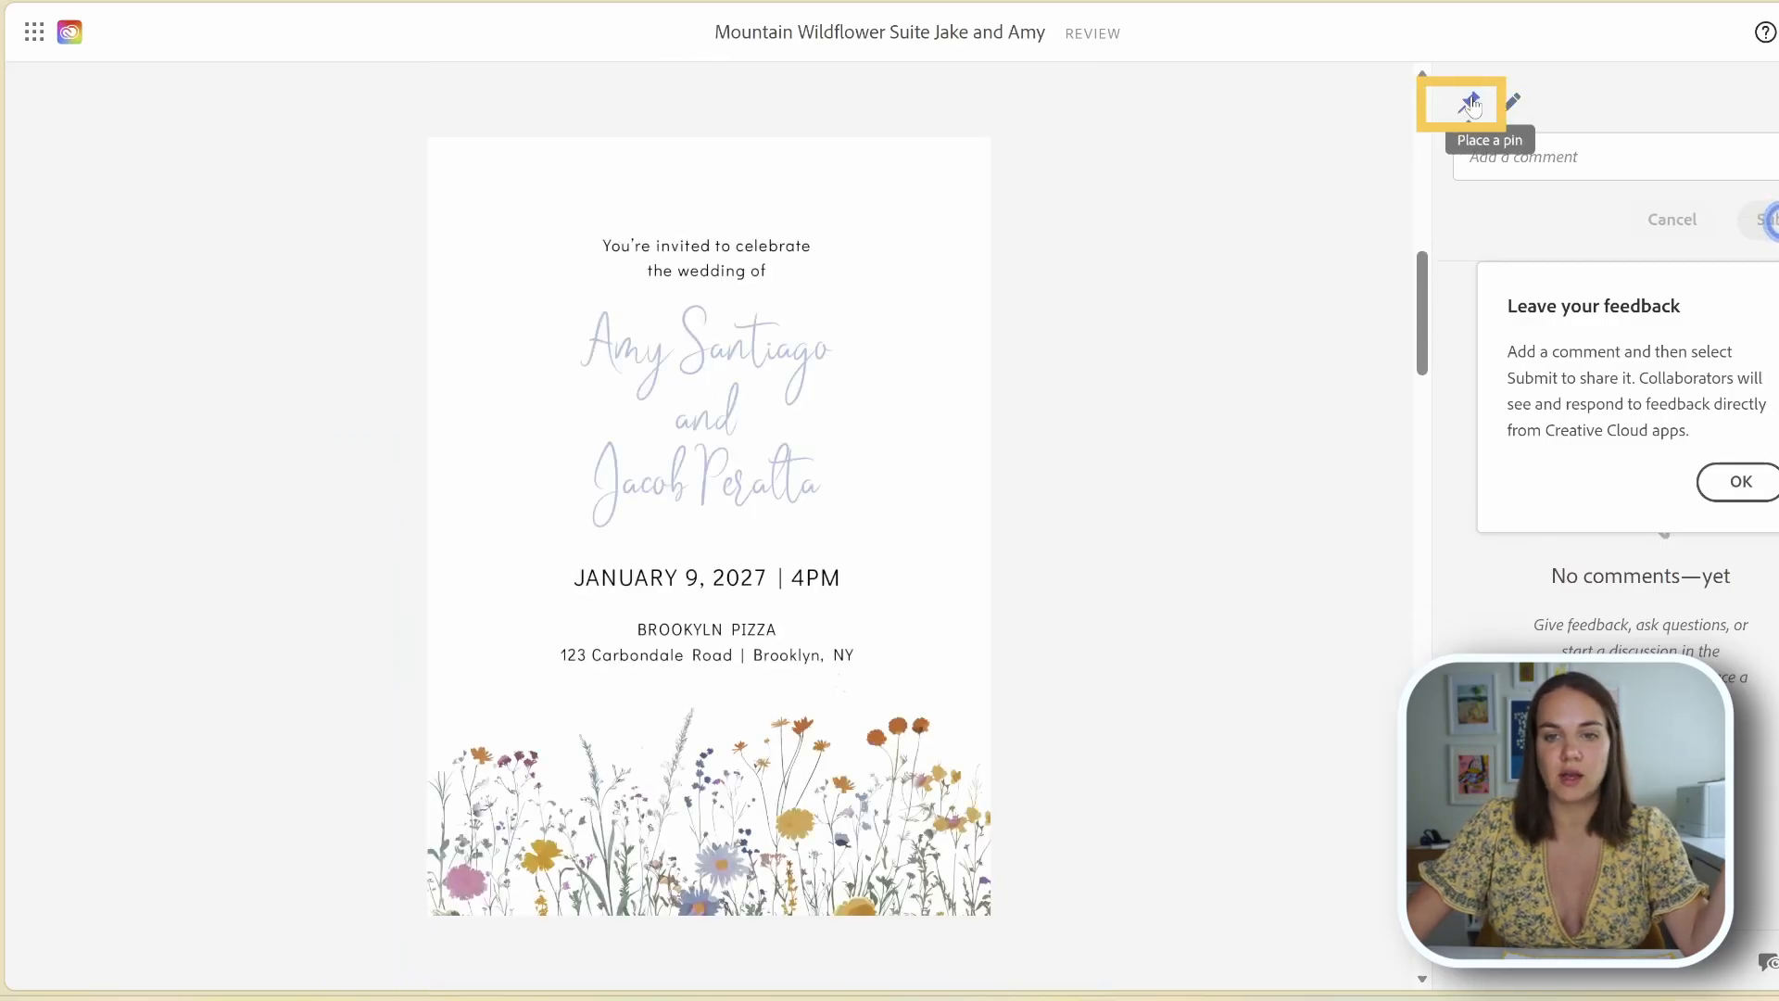
Step: Pin a comment on the first name in the wedding invitation proof and begin its text with "Can w"
left_click(1510, 100)
left_click(807, 339)
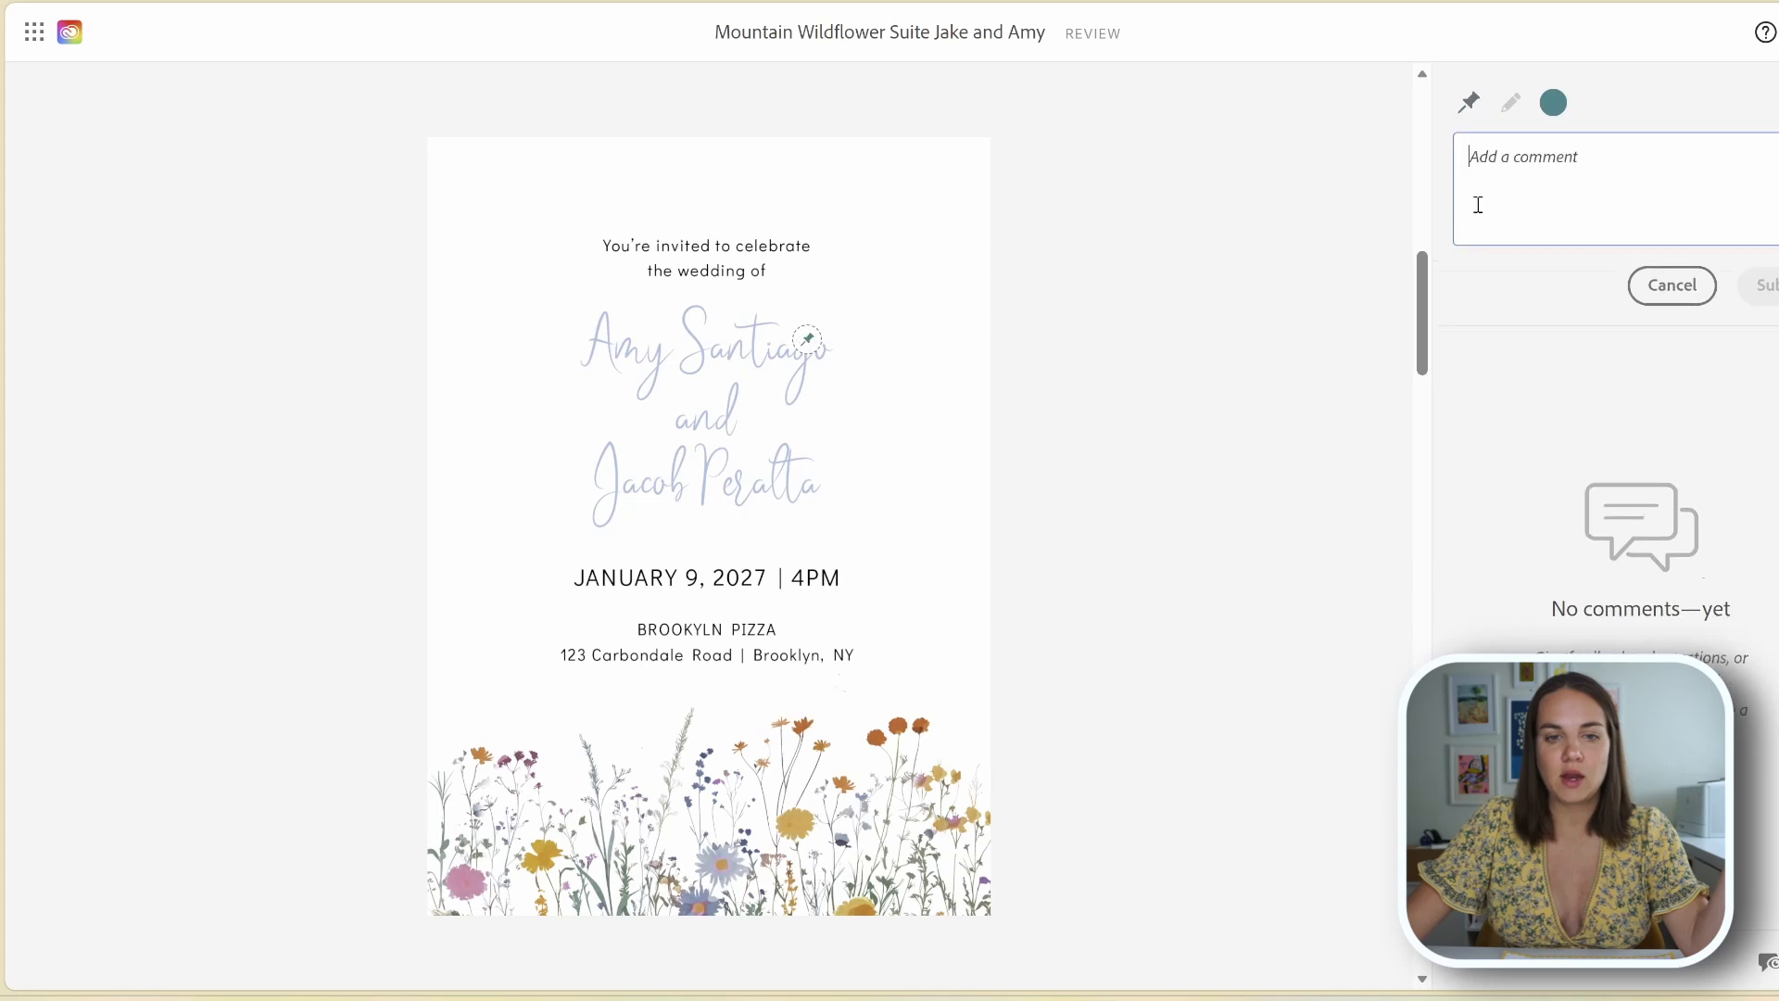
type("Can w")
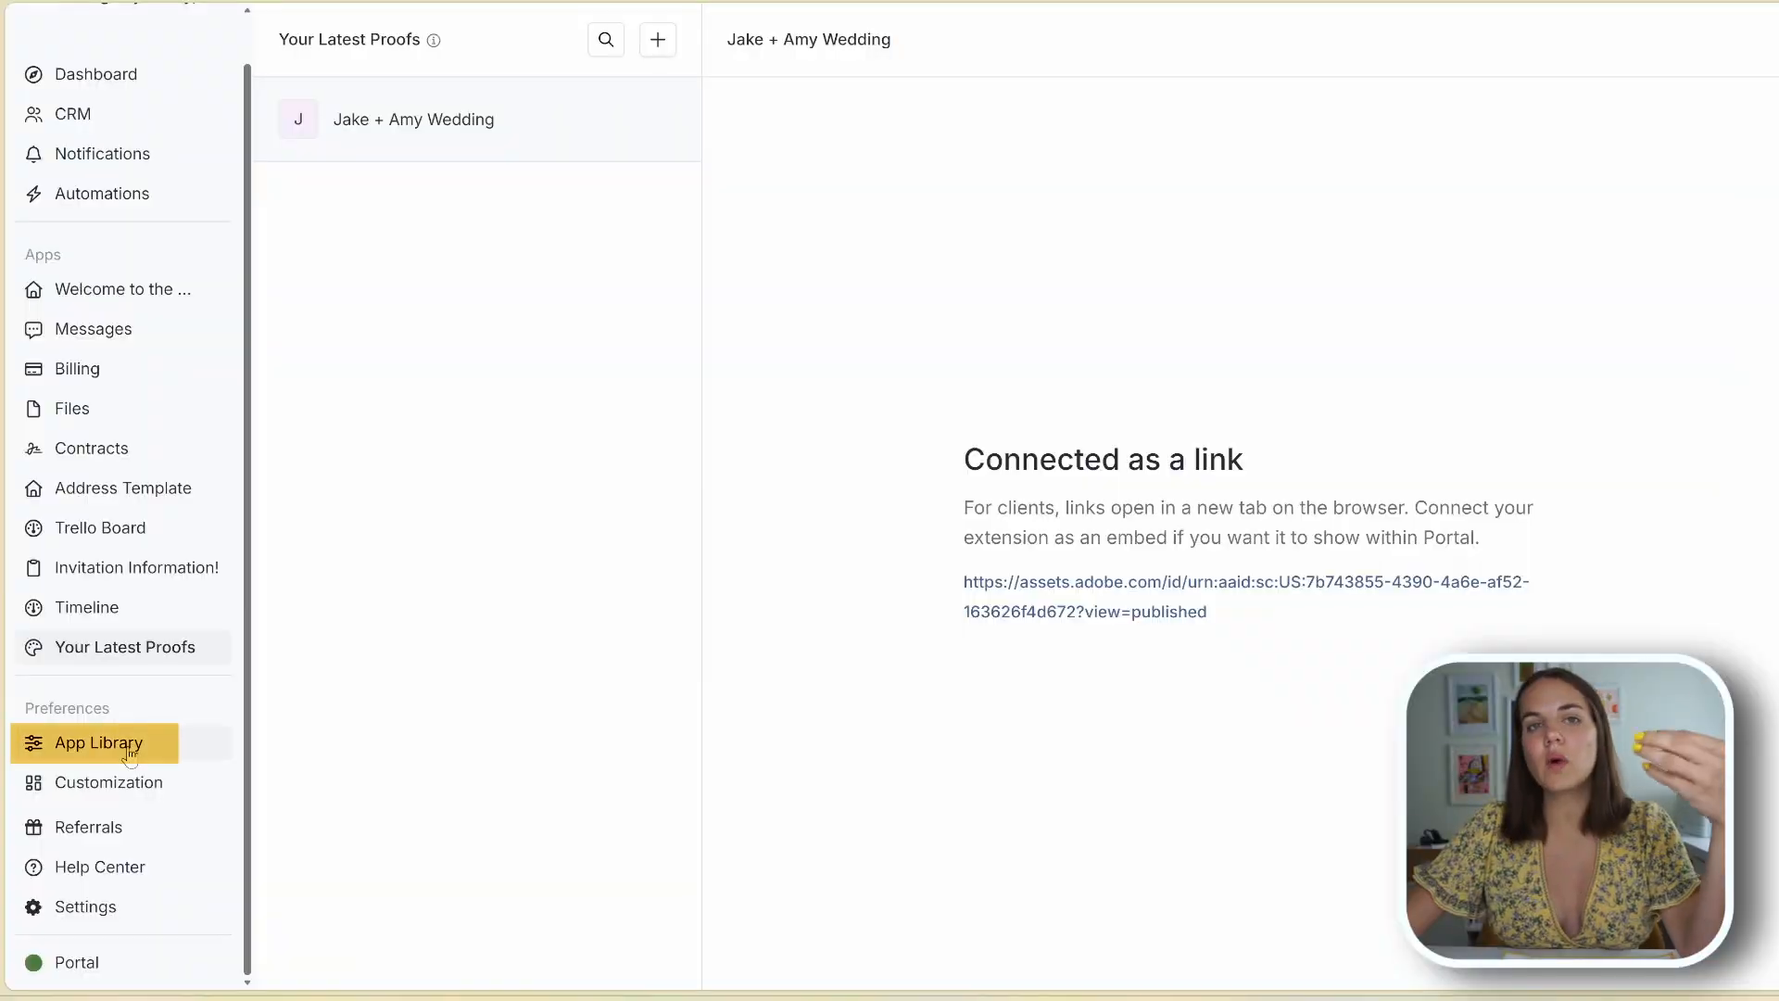
Step: Open the App Library's catalog for adding an app and examine the general setup, recommended, internal-facing and client-facing options
left_click(129, 744)
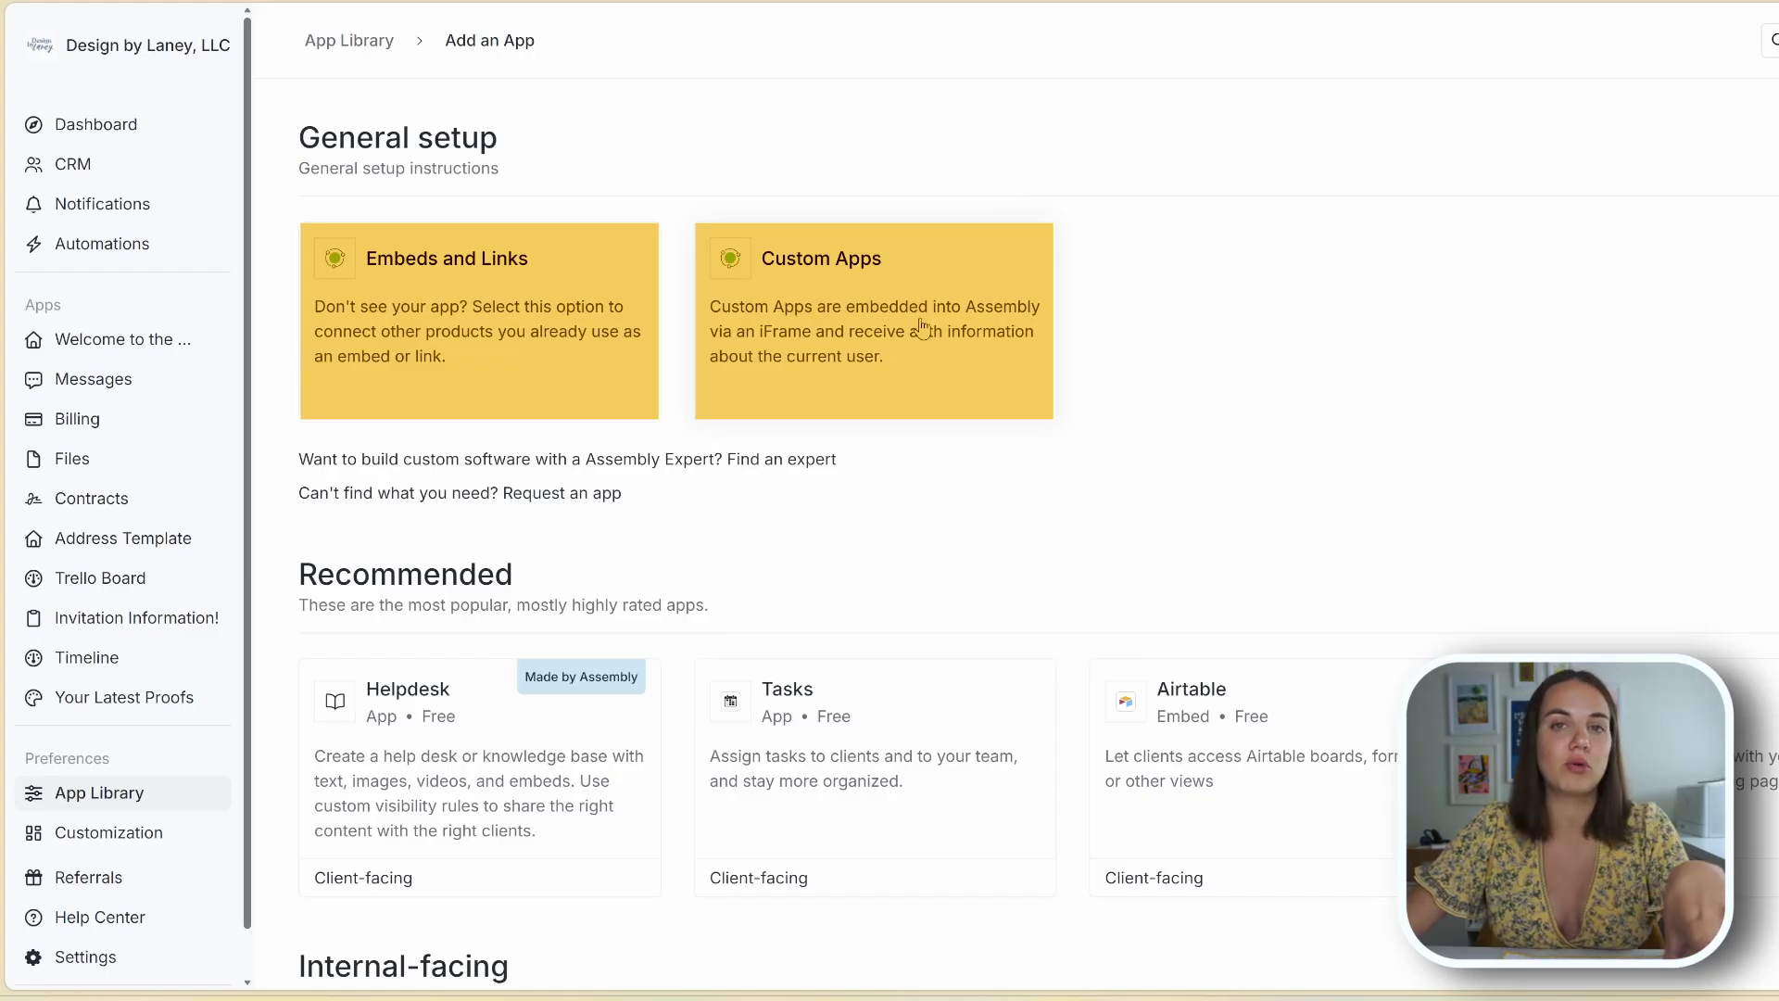
scroll(1140, 349, "down", 4)
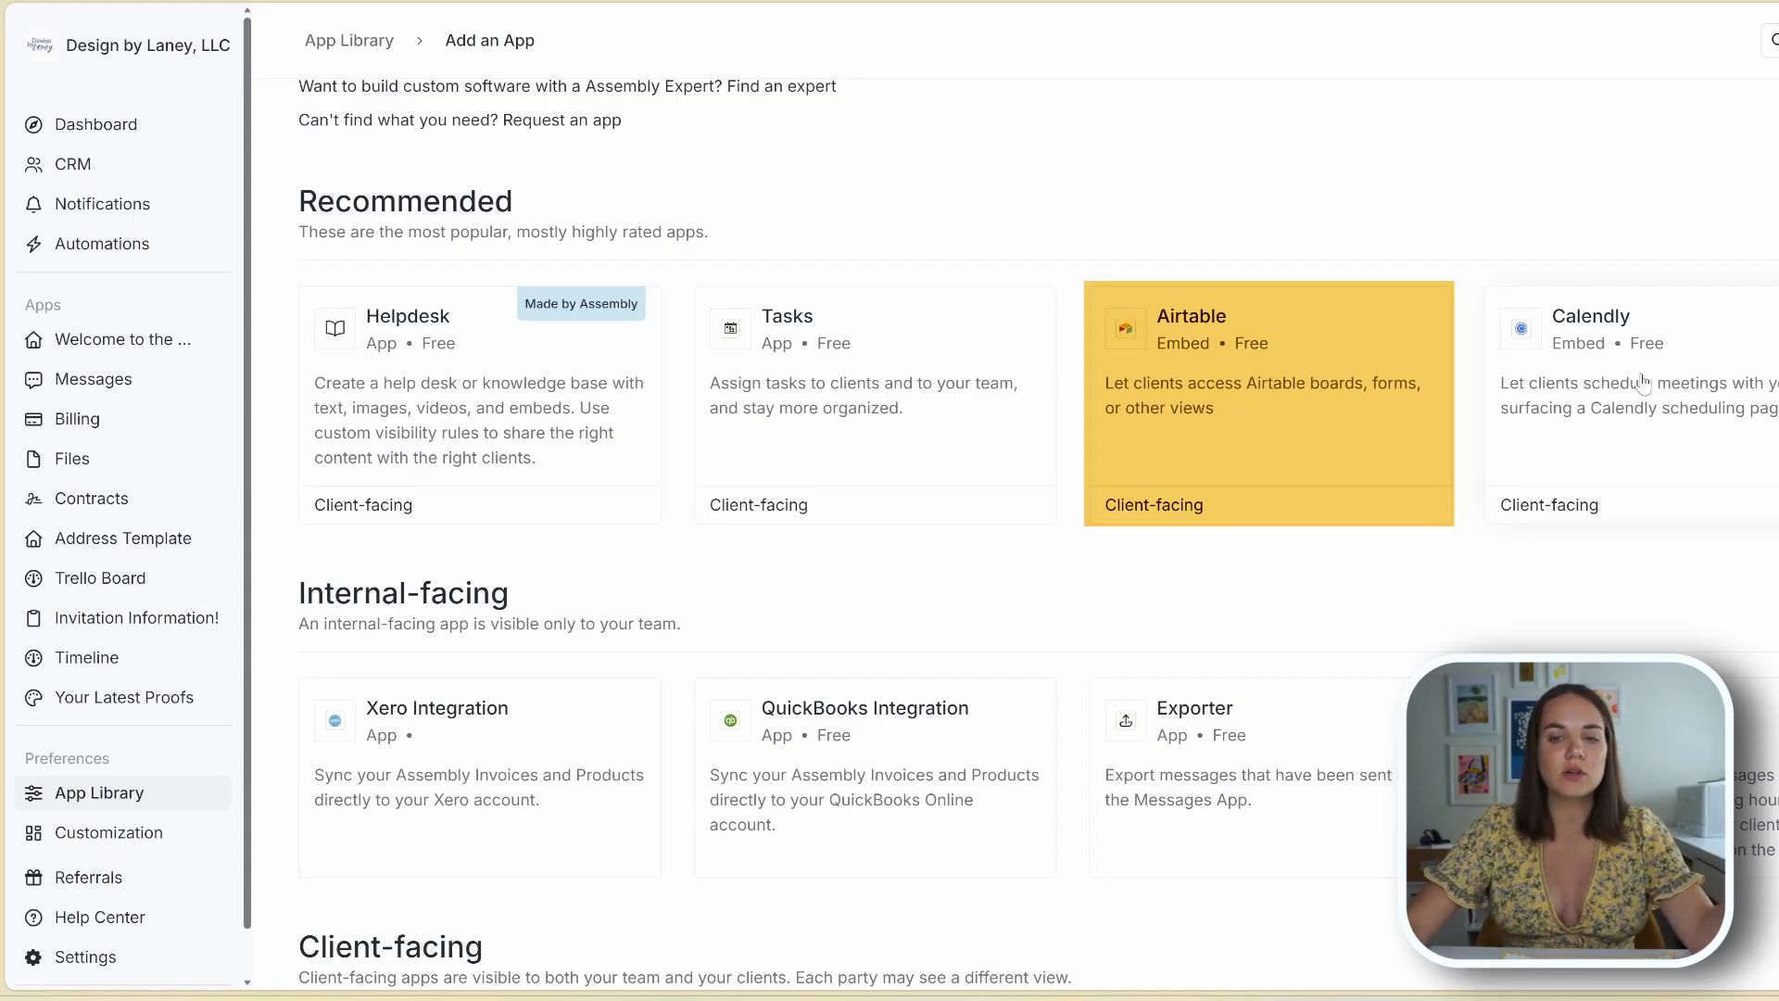
scroll(548, 508, "down", 3)
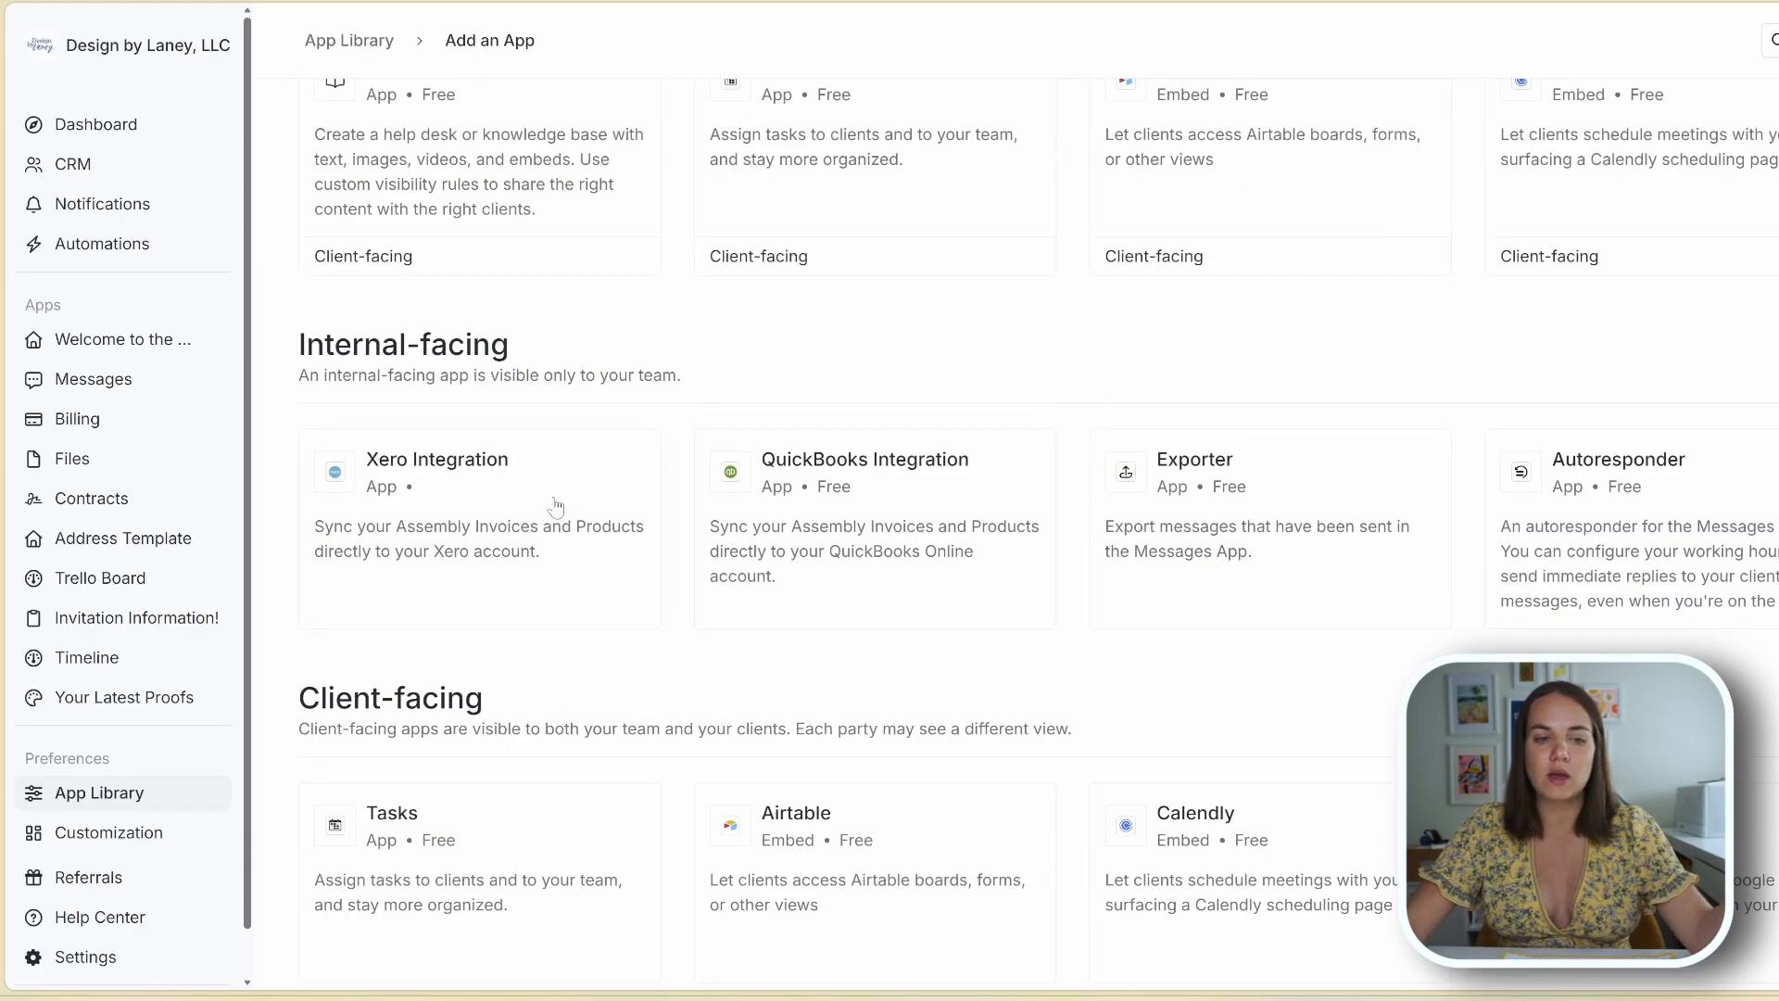
scroll(1352, 588, "down", 4)
scroll(1352, 587, "down", 3)
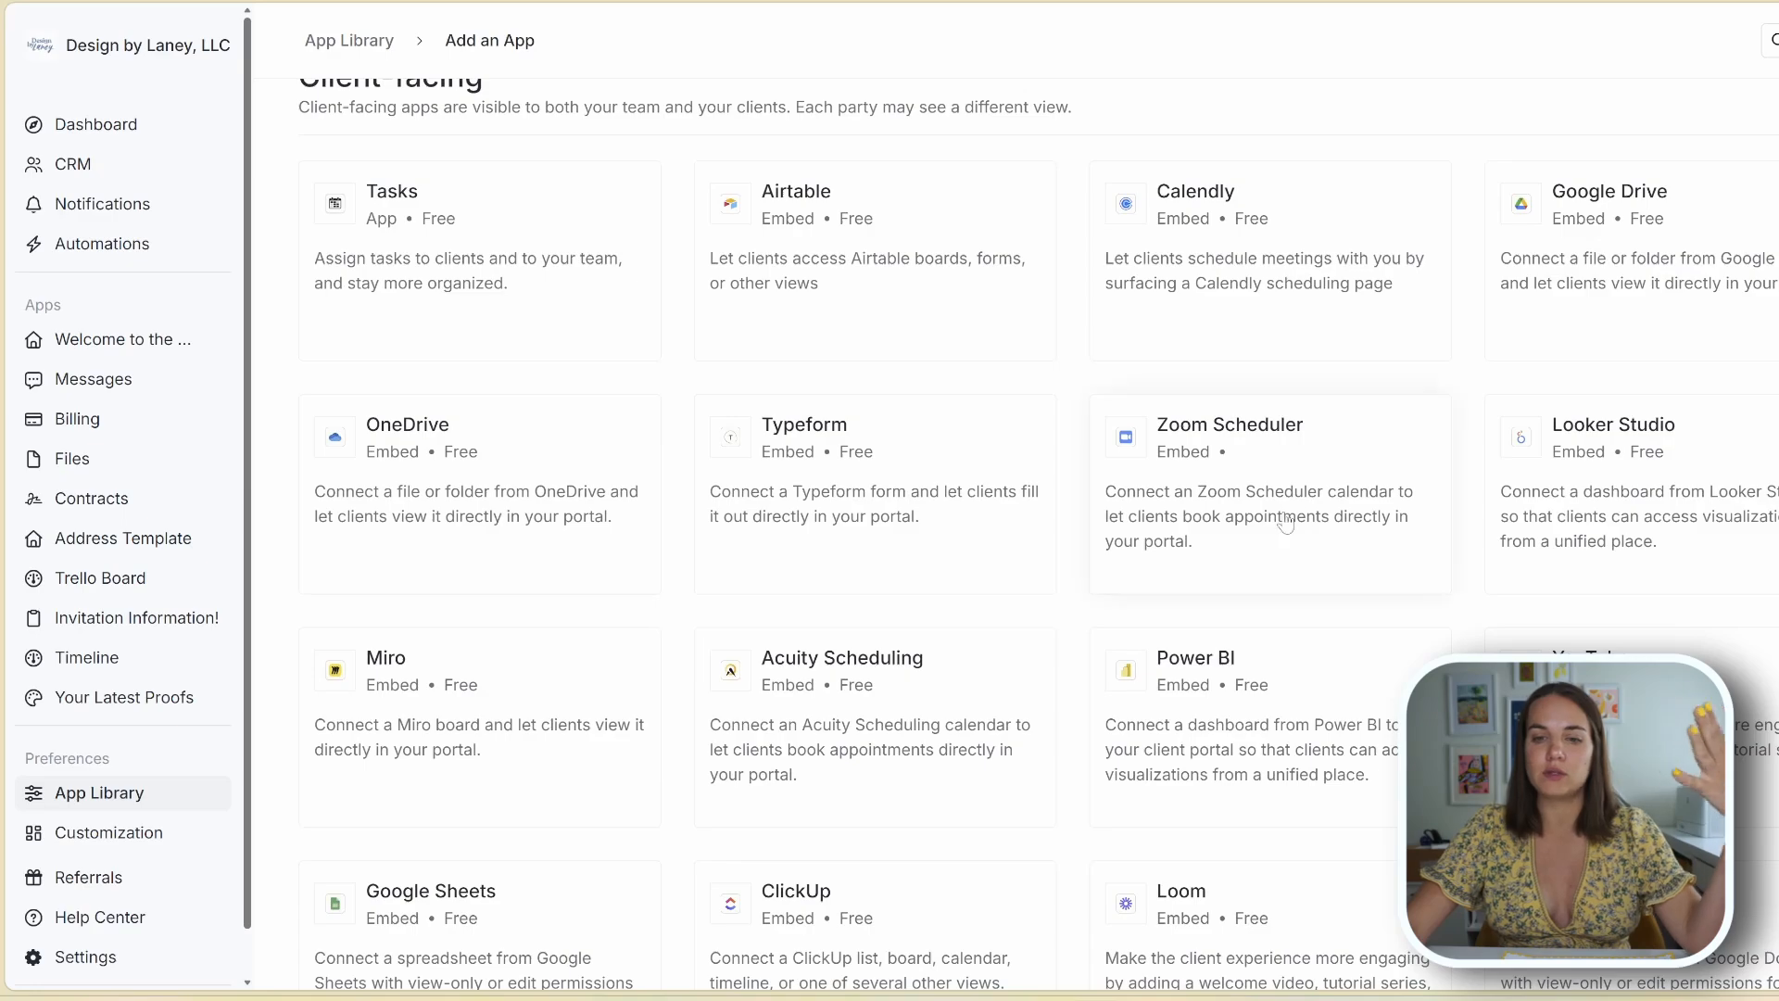
scroll(1454, 513, "up", 9)
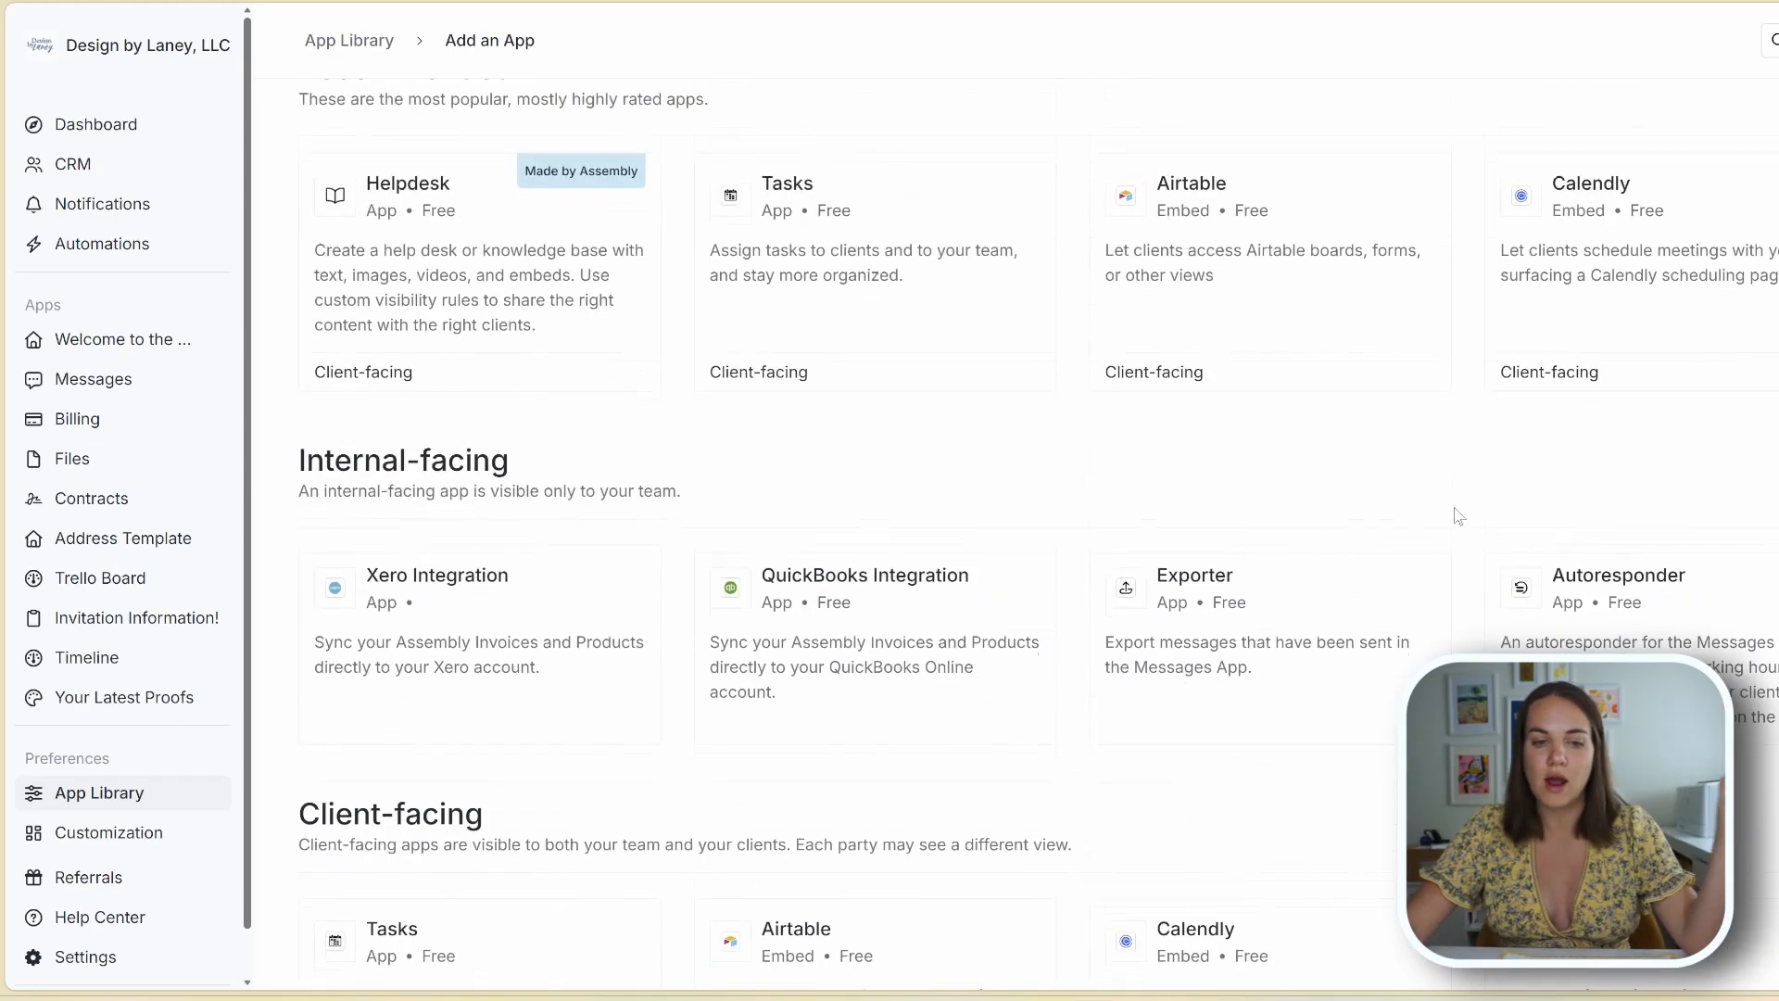
scroll(1460, 514, "down", 20)
scroll(1461, 514, "up", 20)
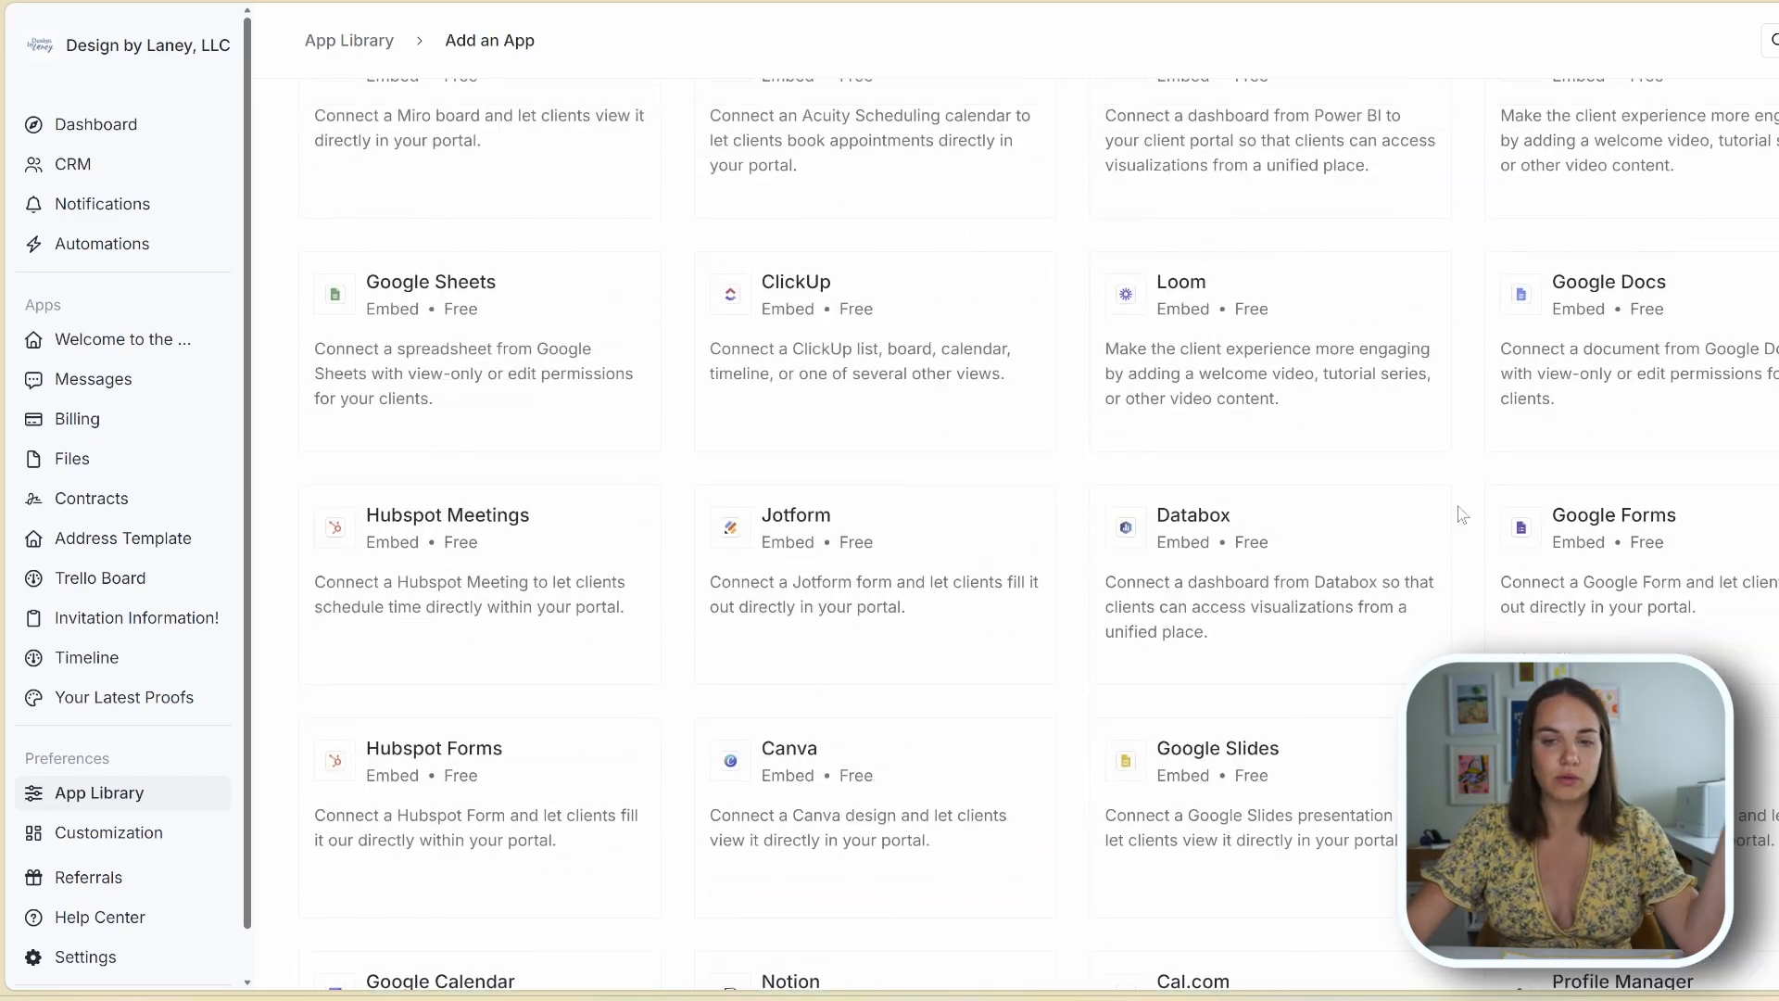
scroll(1330, 600, "up", 4)
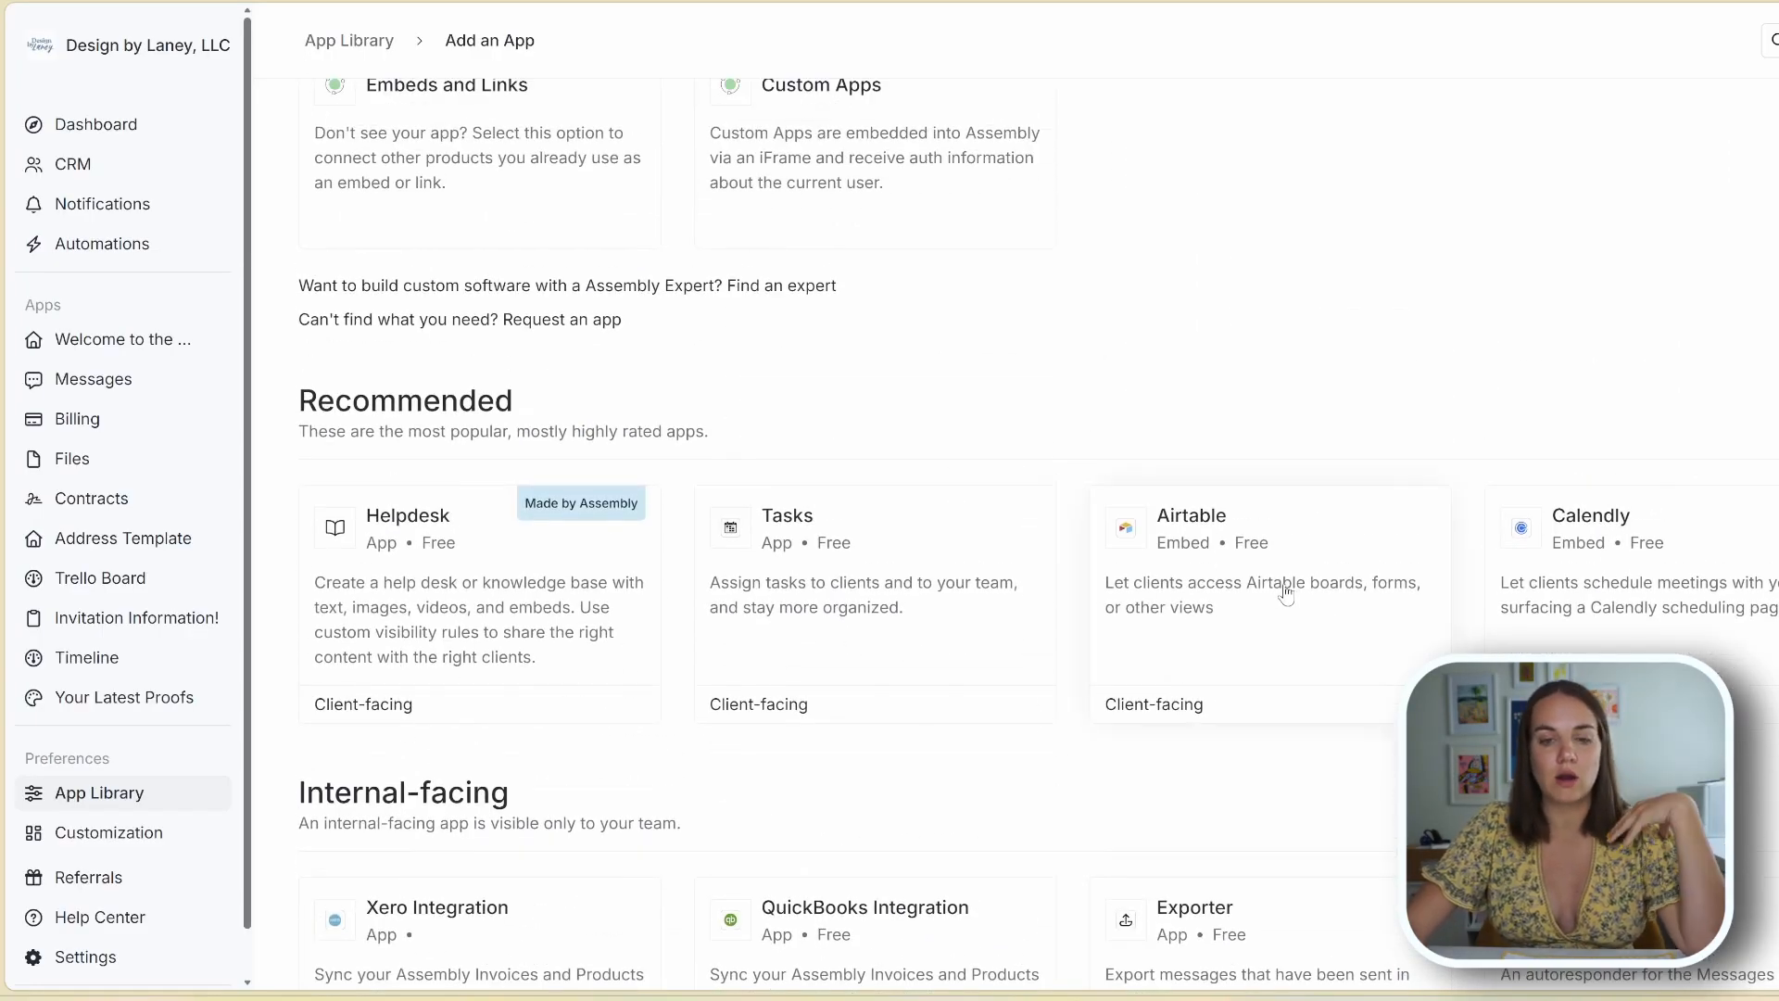
scroll(1284, 607, "up", 1)
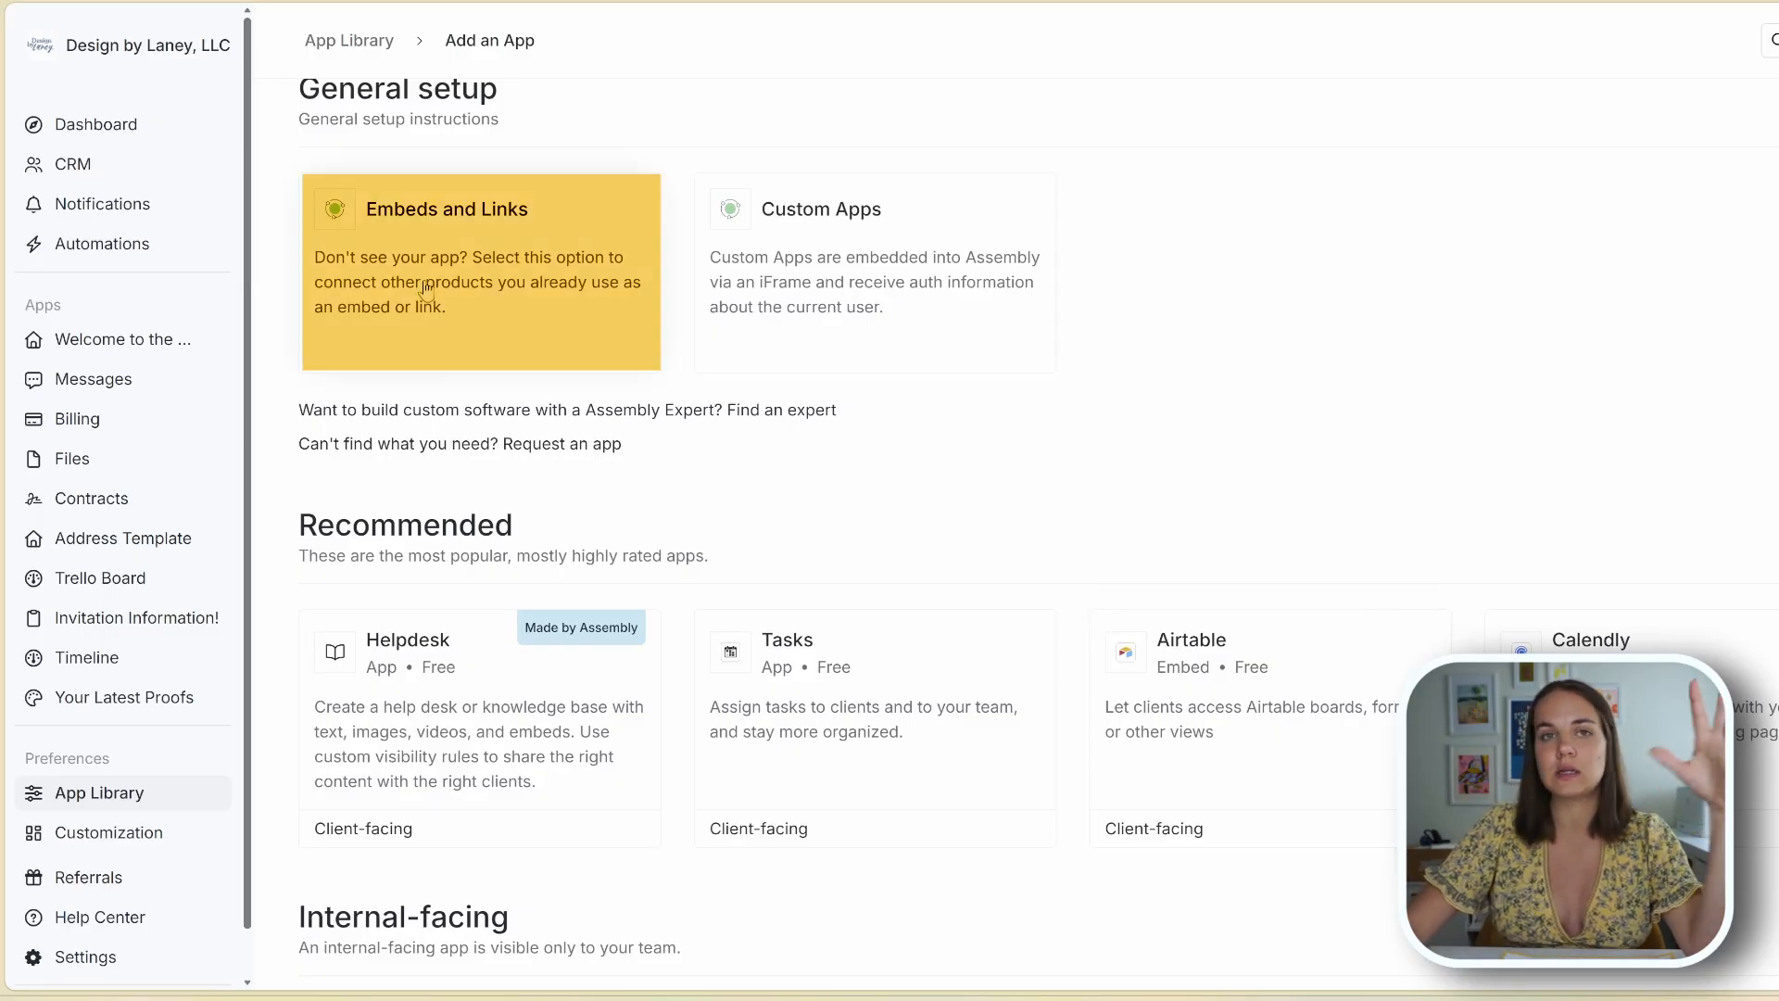
Step: Choose the Airtable embed, review its overview and setup instructions, and start adding it to the portal
left_click(1209, 711)
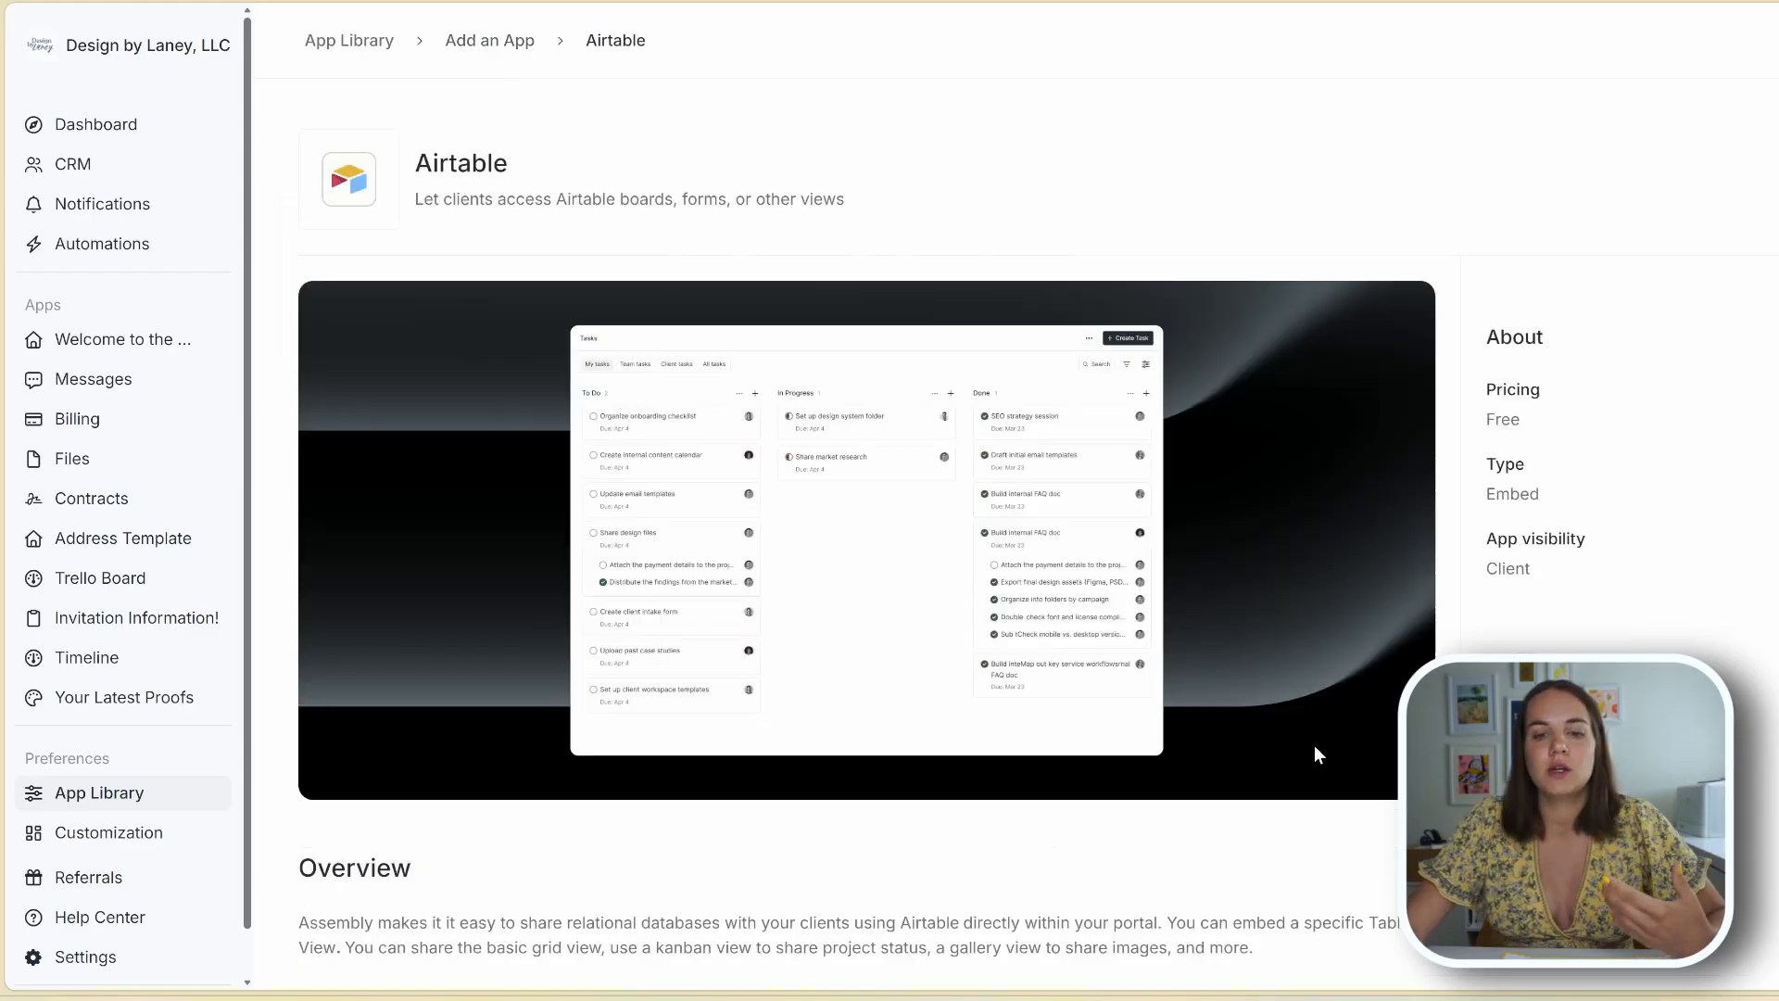
scroll(1320, 417, "down", 10)
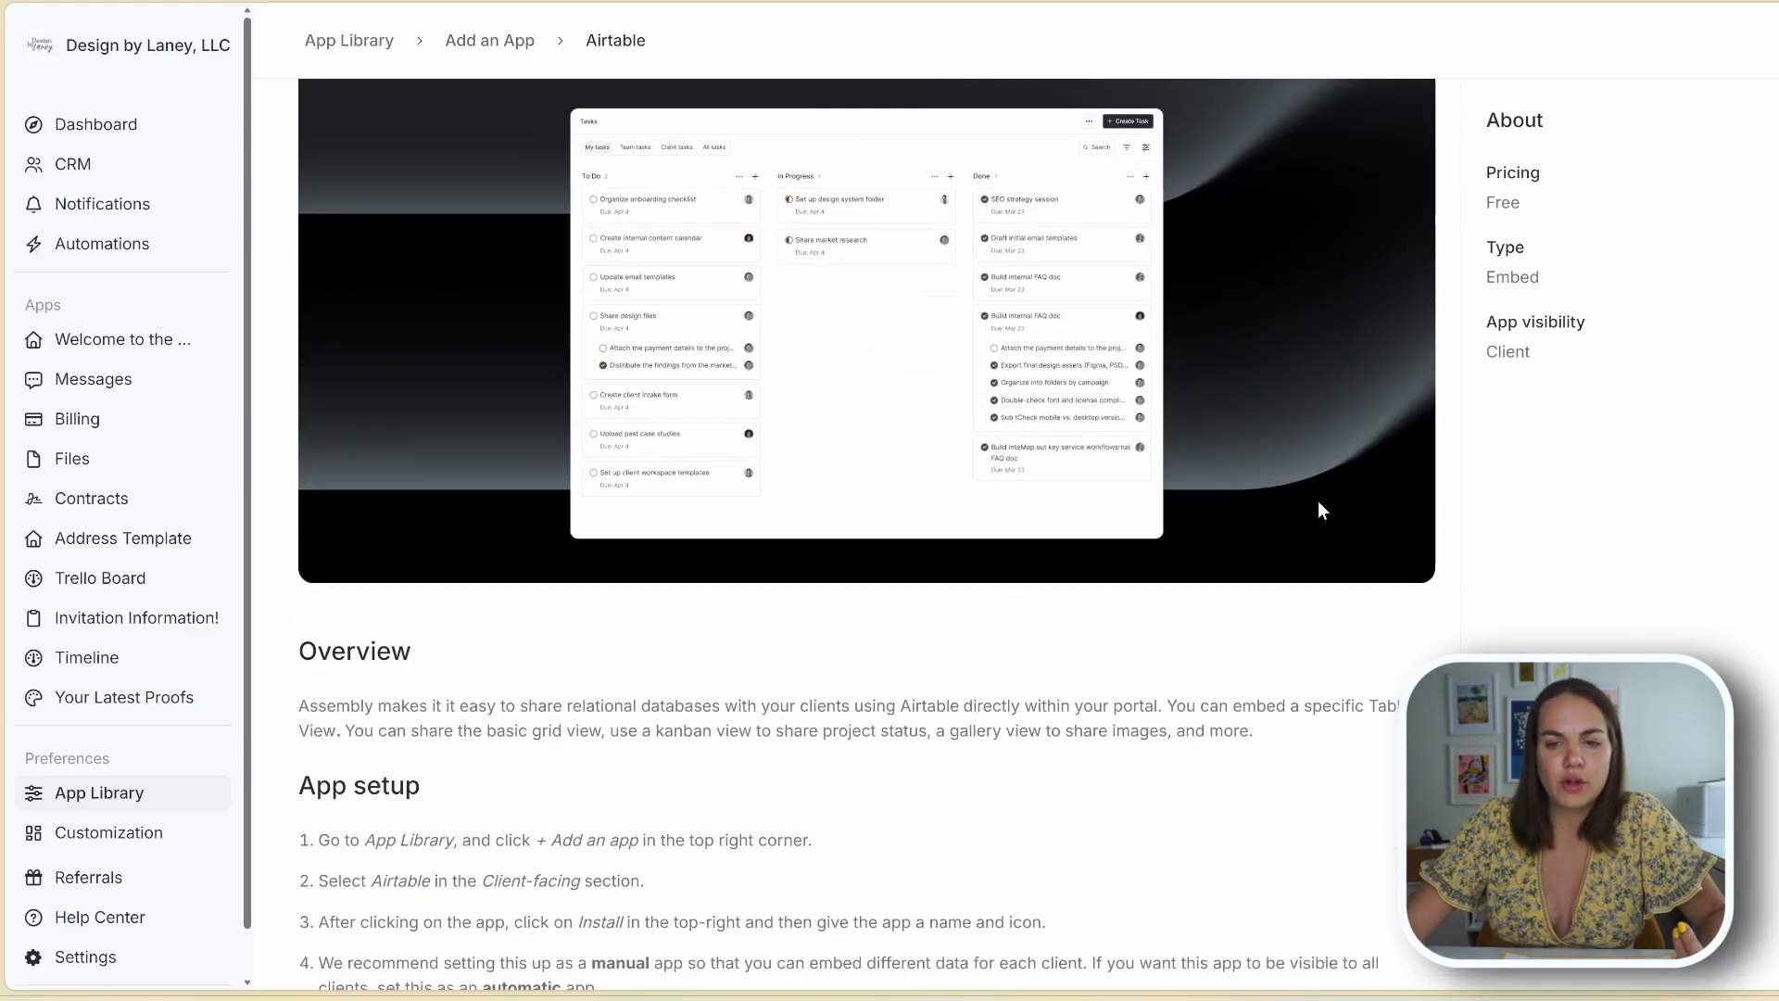
scroll(1322, 509, "up", 10)
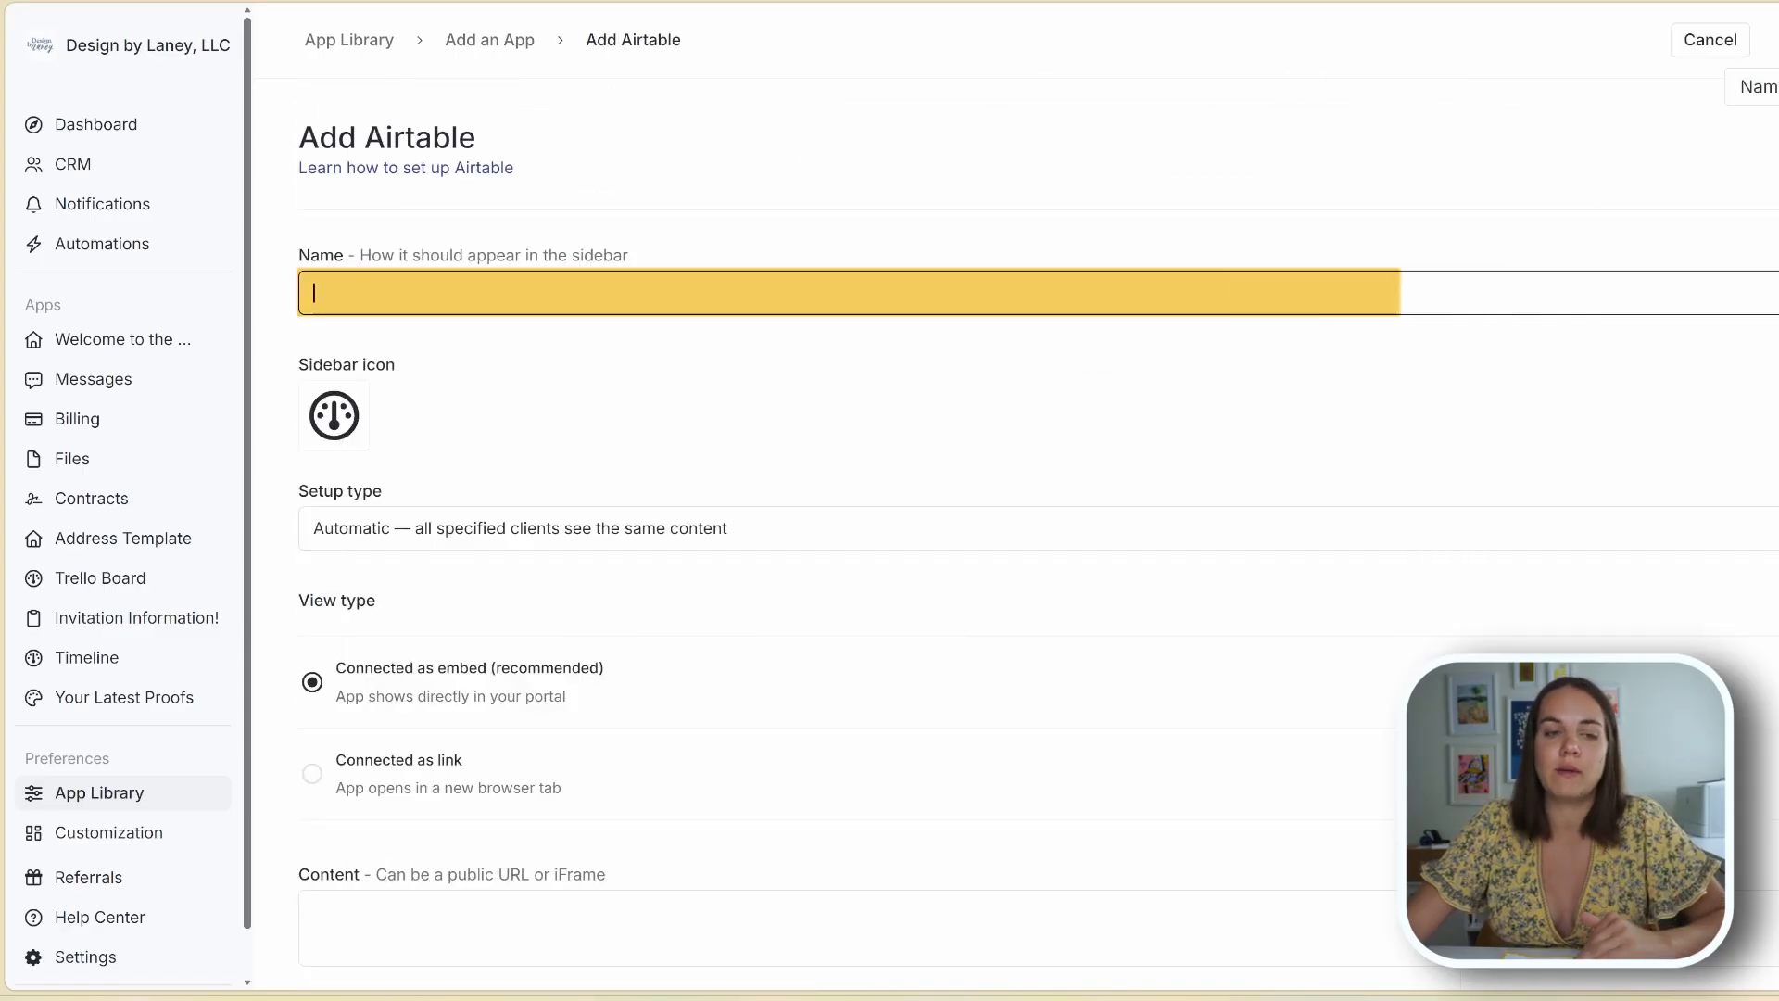
Step: Name the Airtable app Project Tracker and give it the flower-shaped sidebar icon
left_click(593, 290)
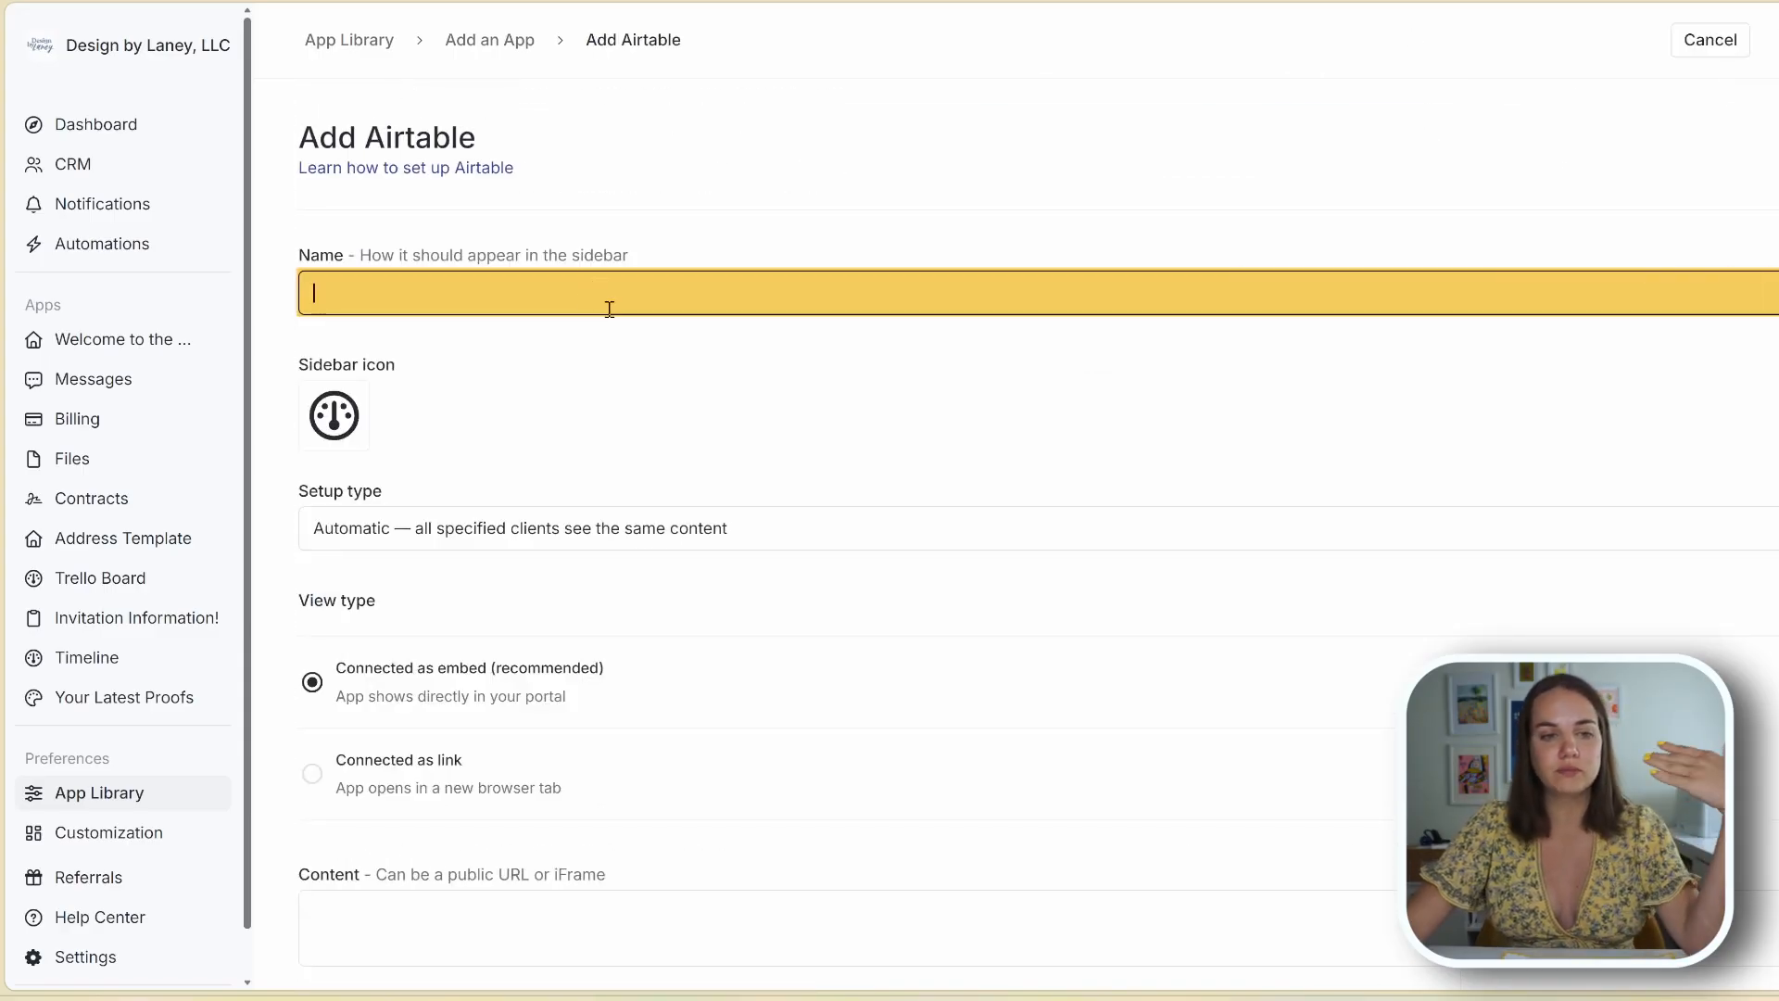
scroll(816, 464, "down", 1)
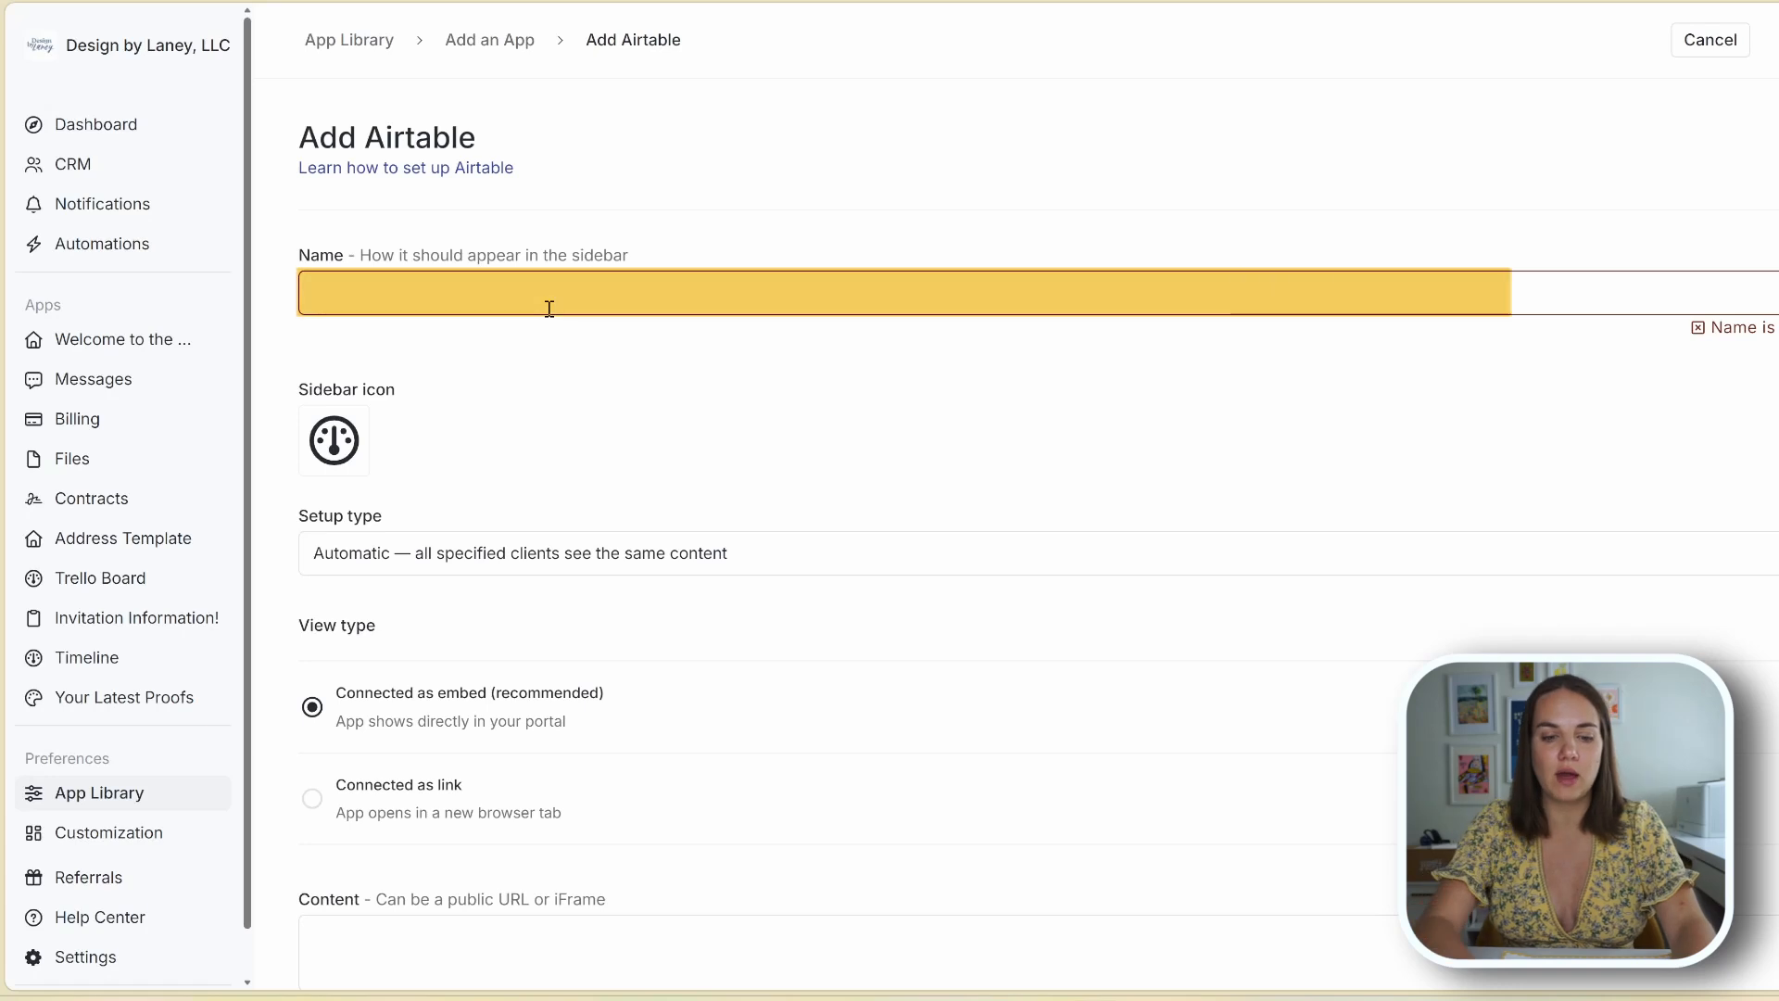
type("Project Tracke")
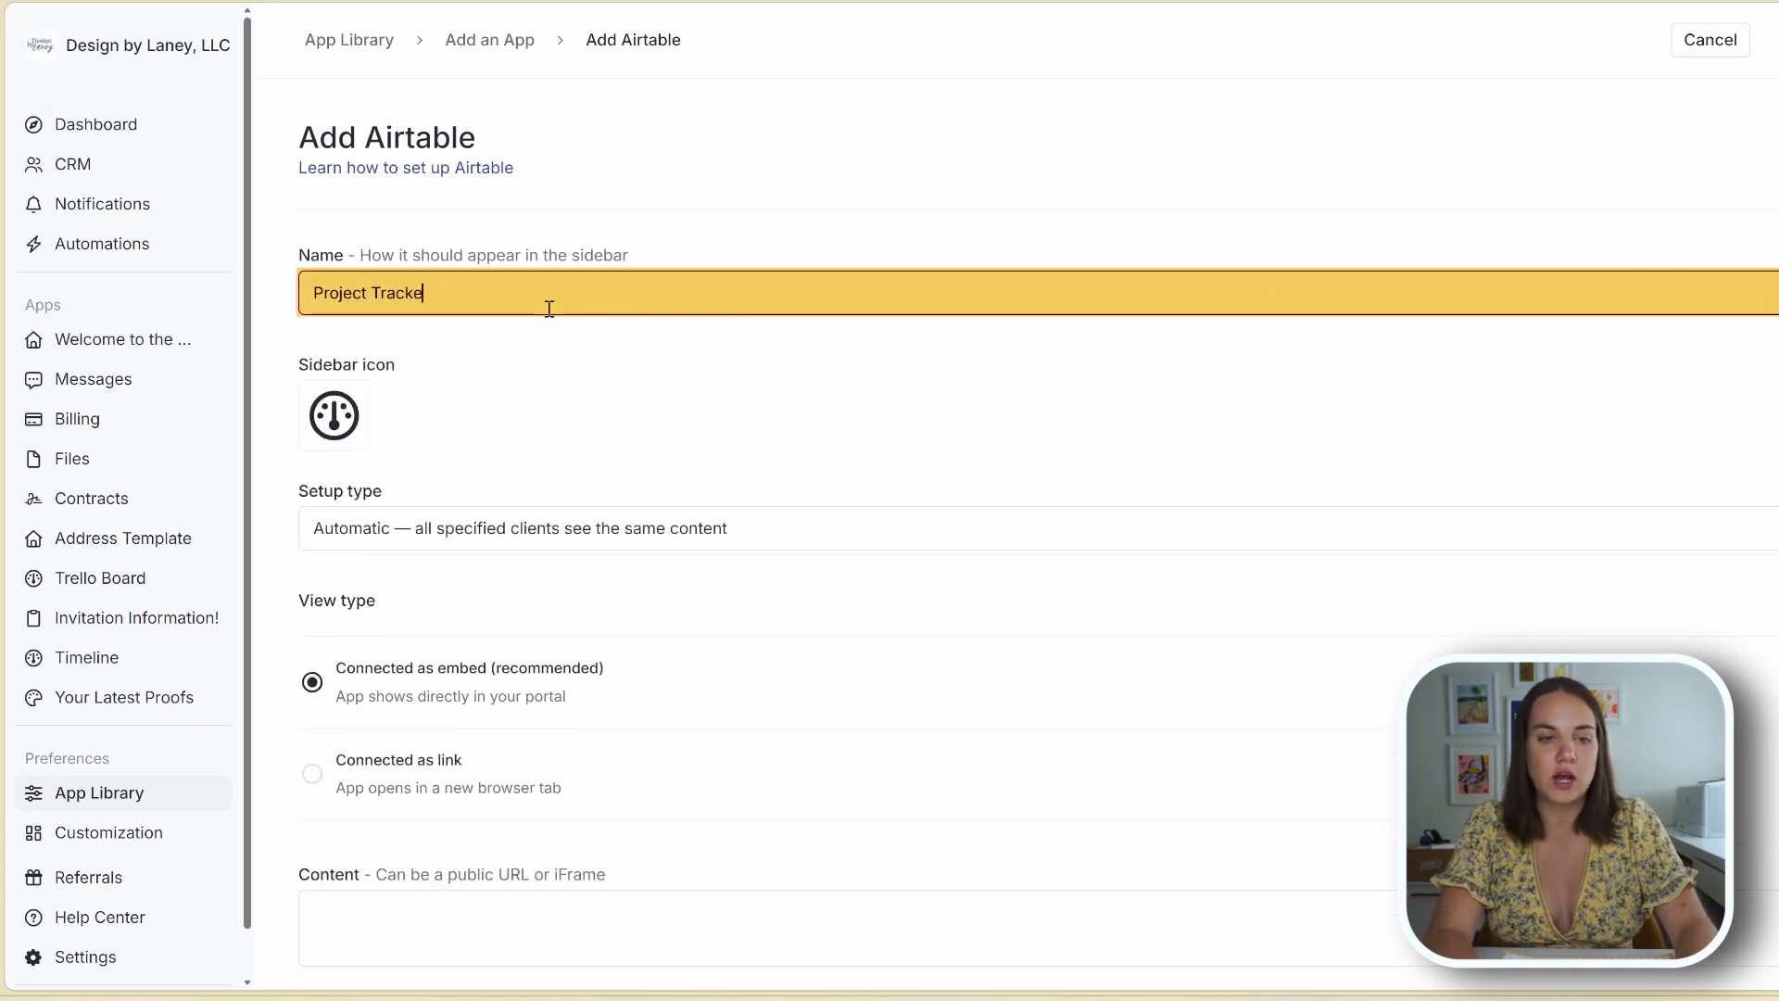
type("r")
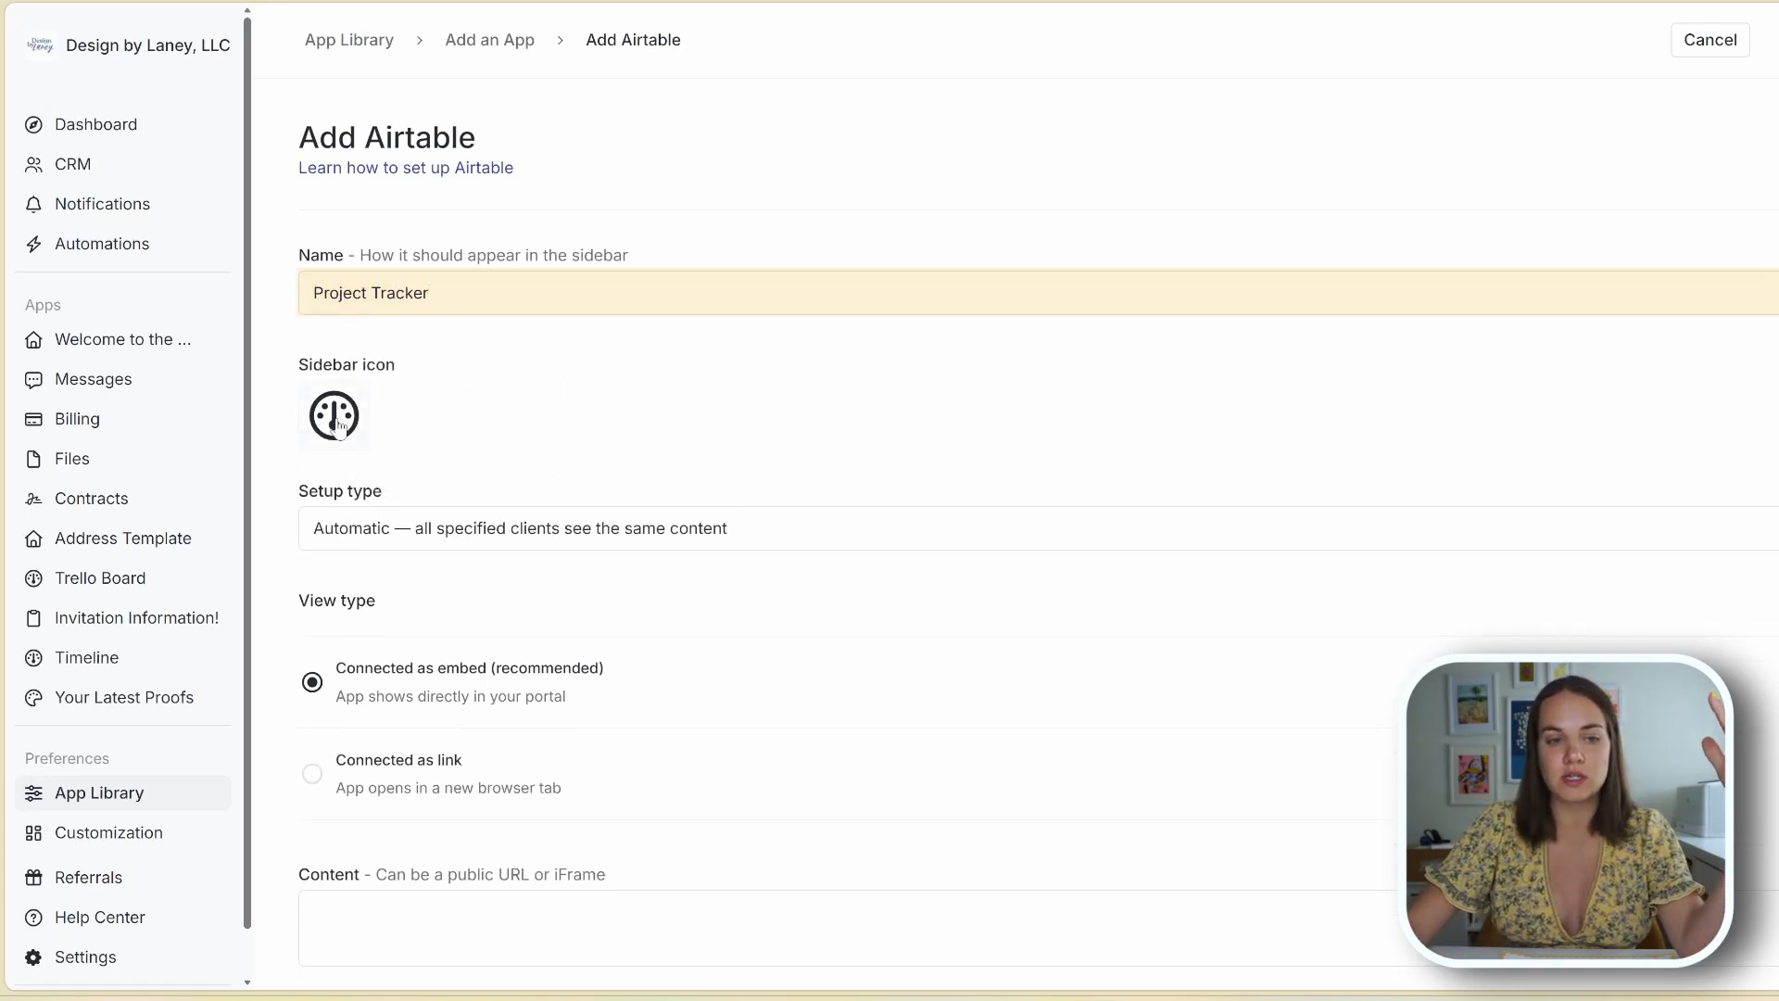
left_click(335, 419)
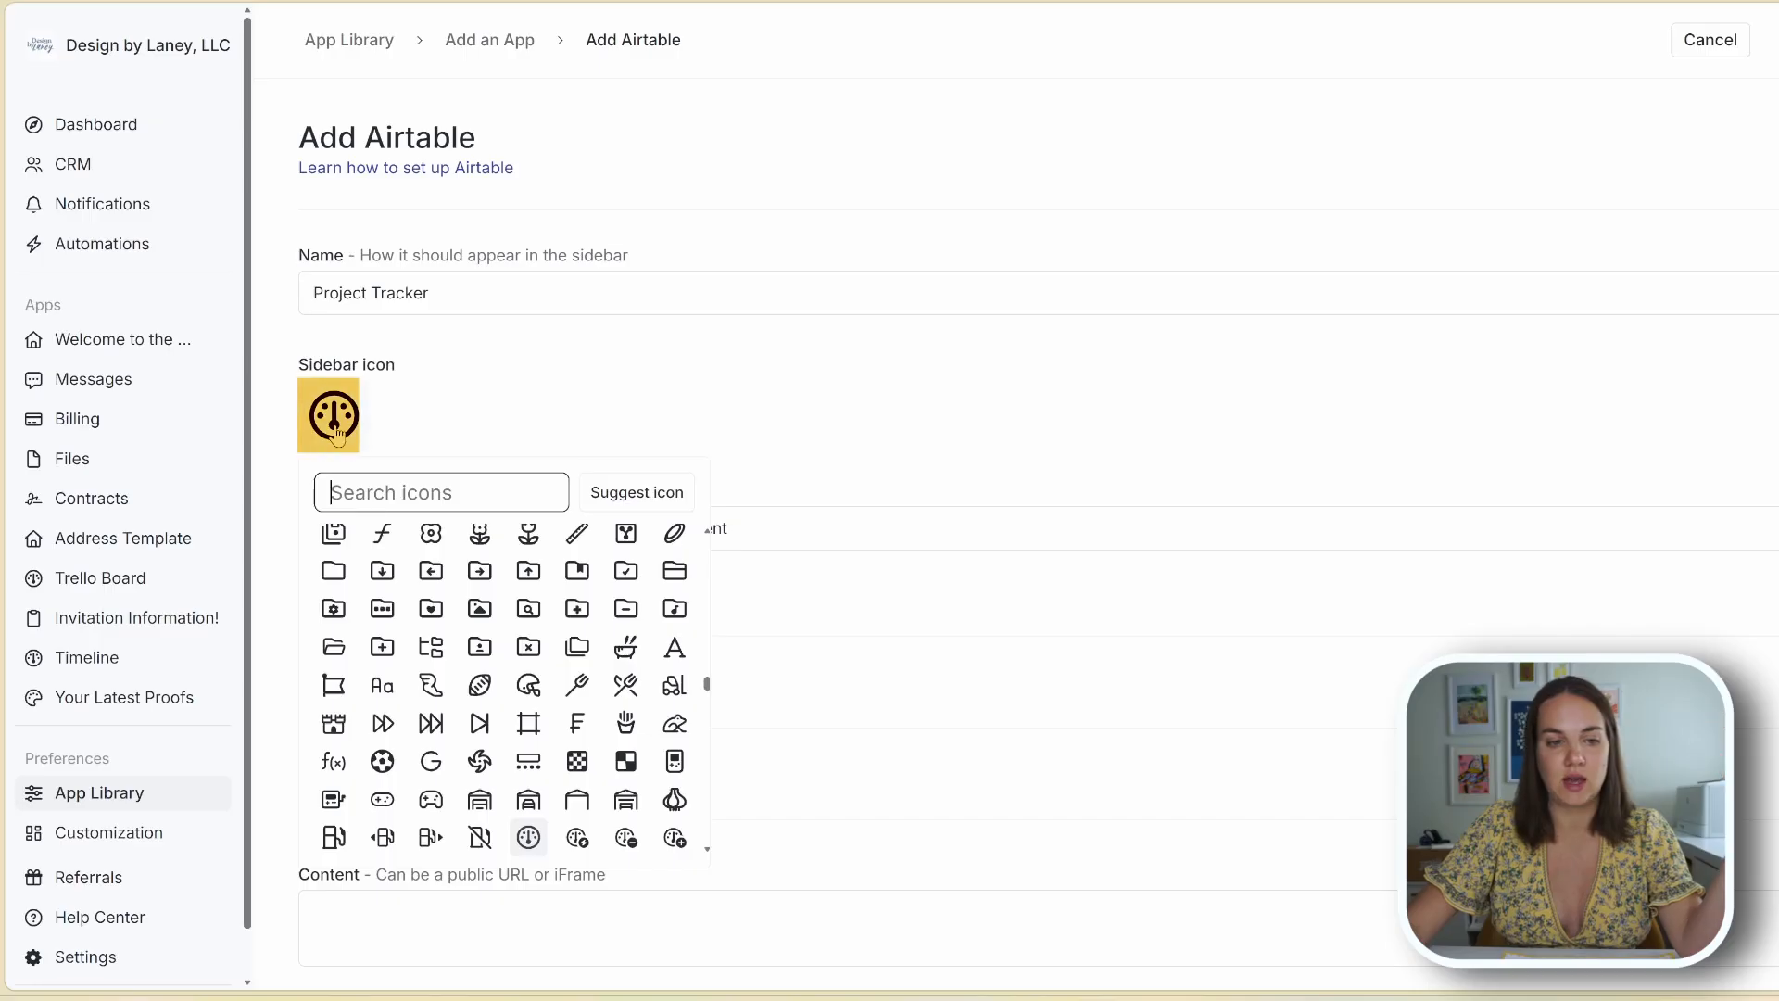
left_click(431, 533)
Step: Choose the Automatic setup type so that all specified clients see the same content
scroll(630, 371, "down", 2)
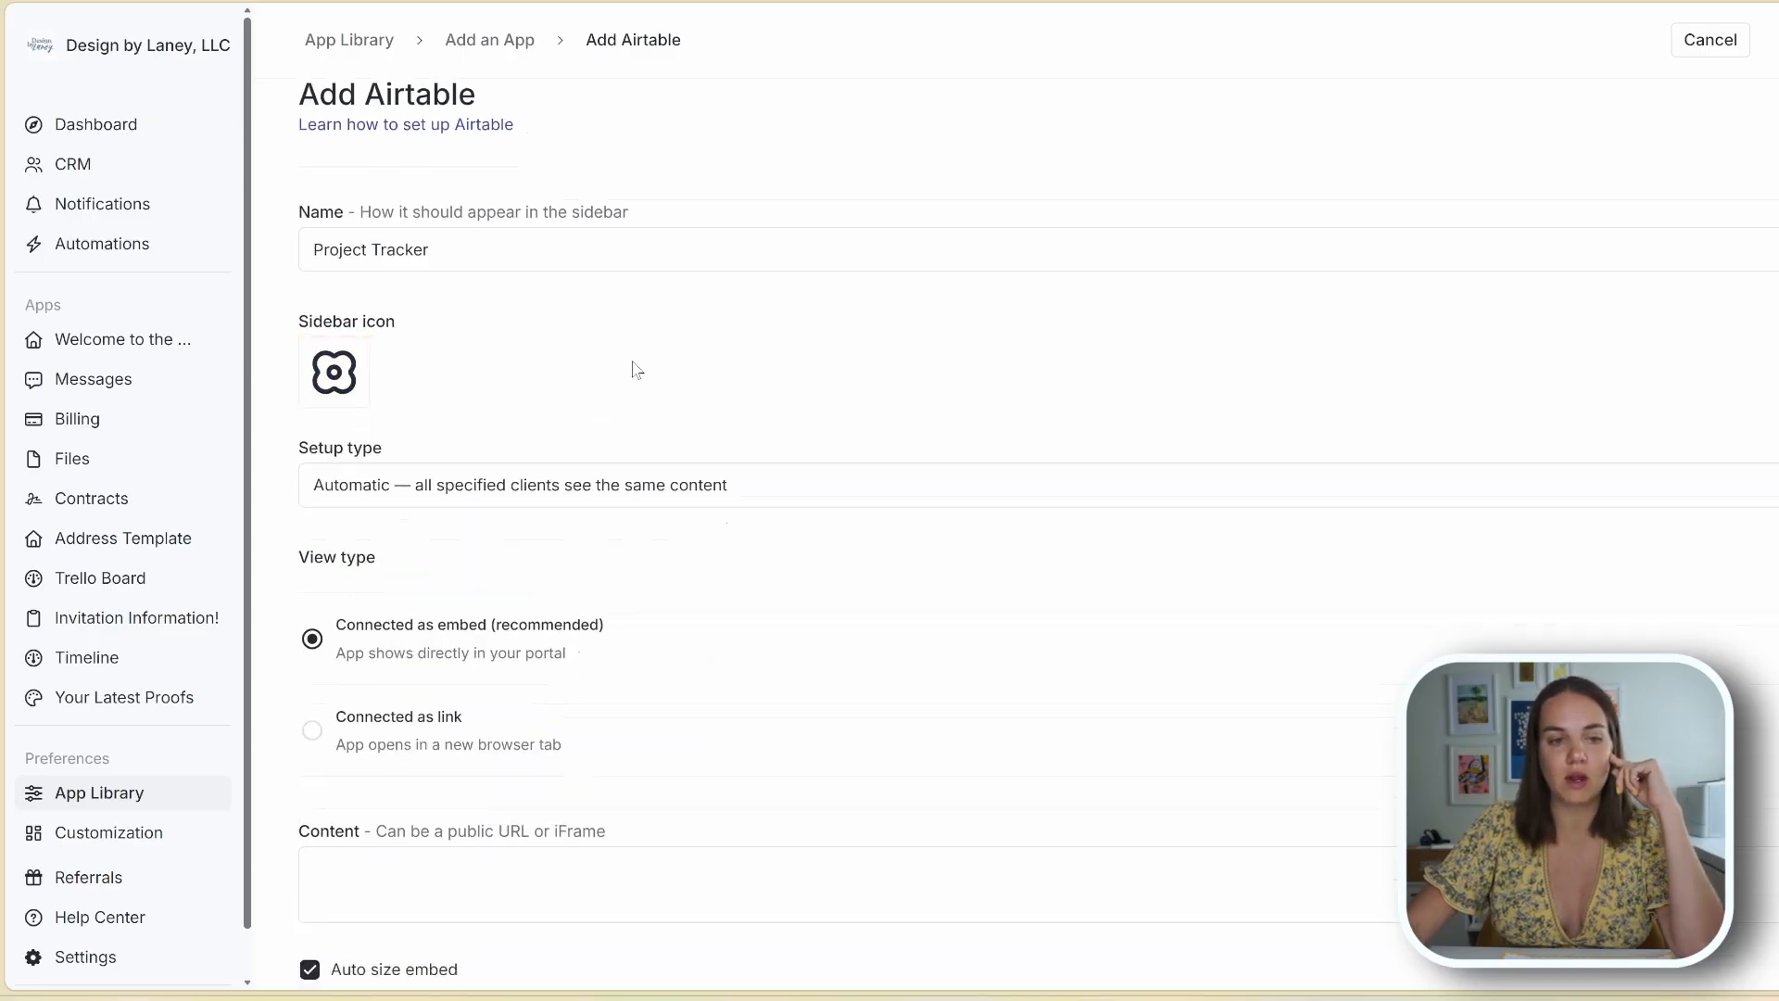
left_click(668, 401)
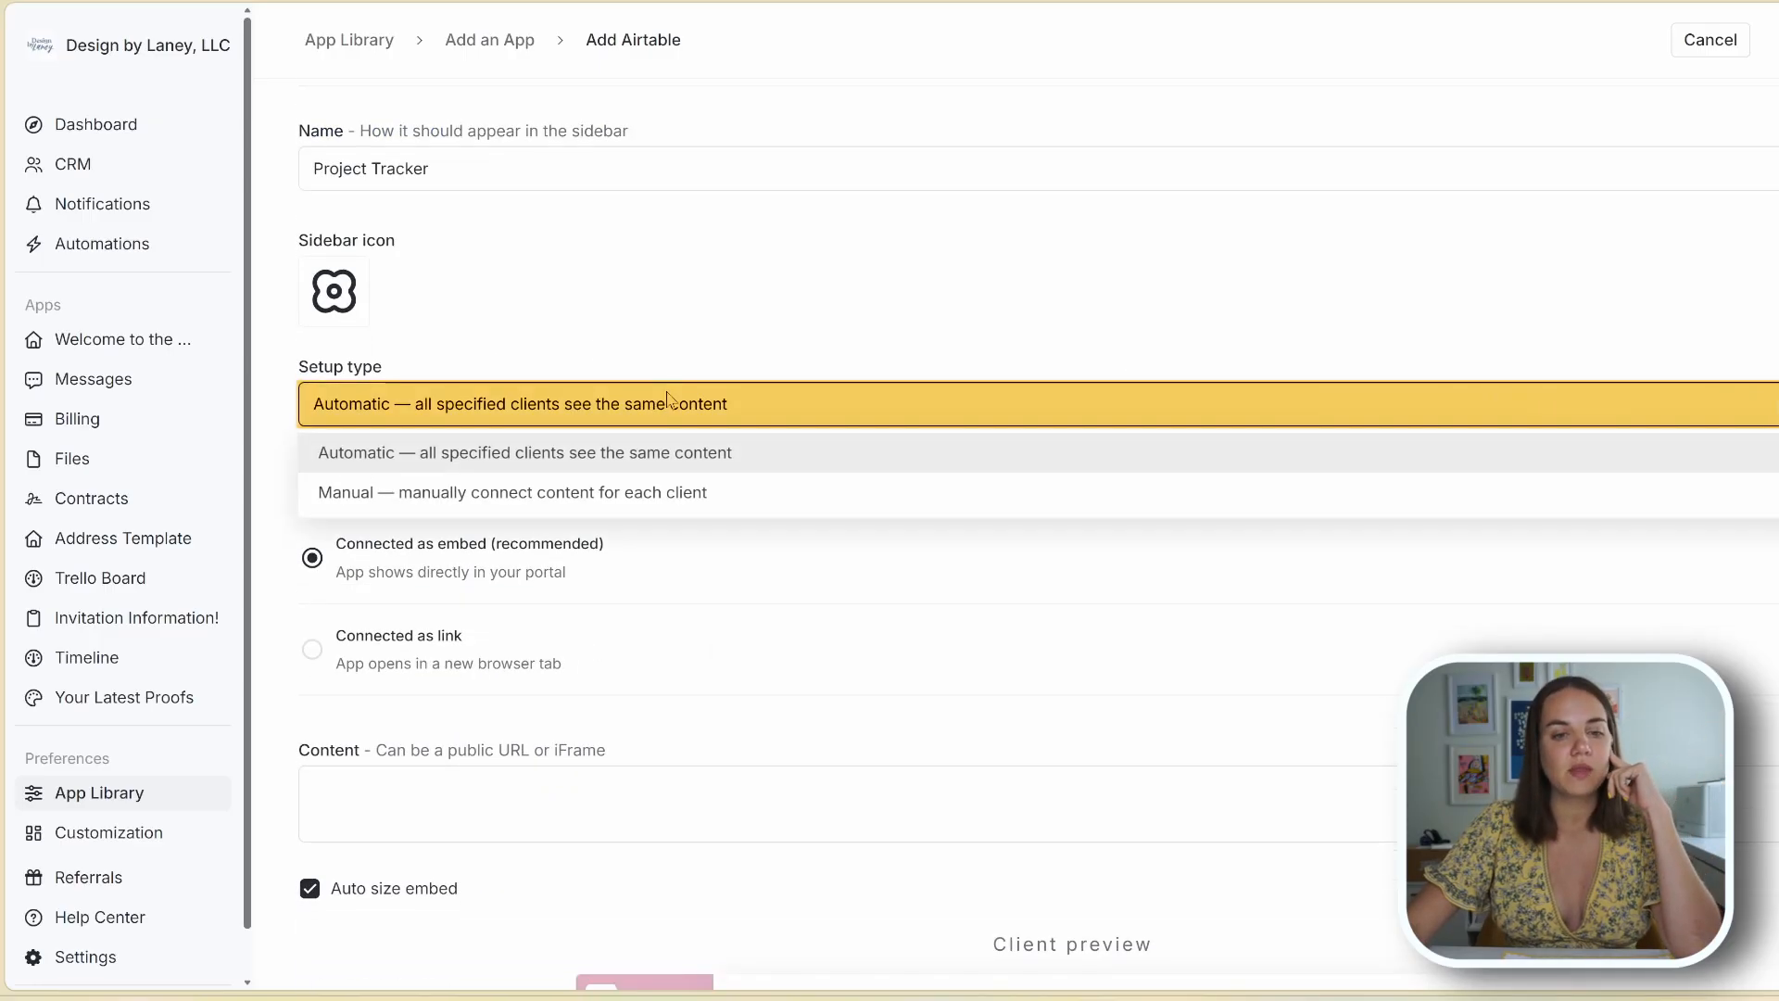
left_click(515, 411)
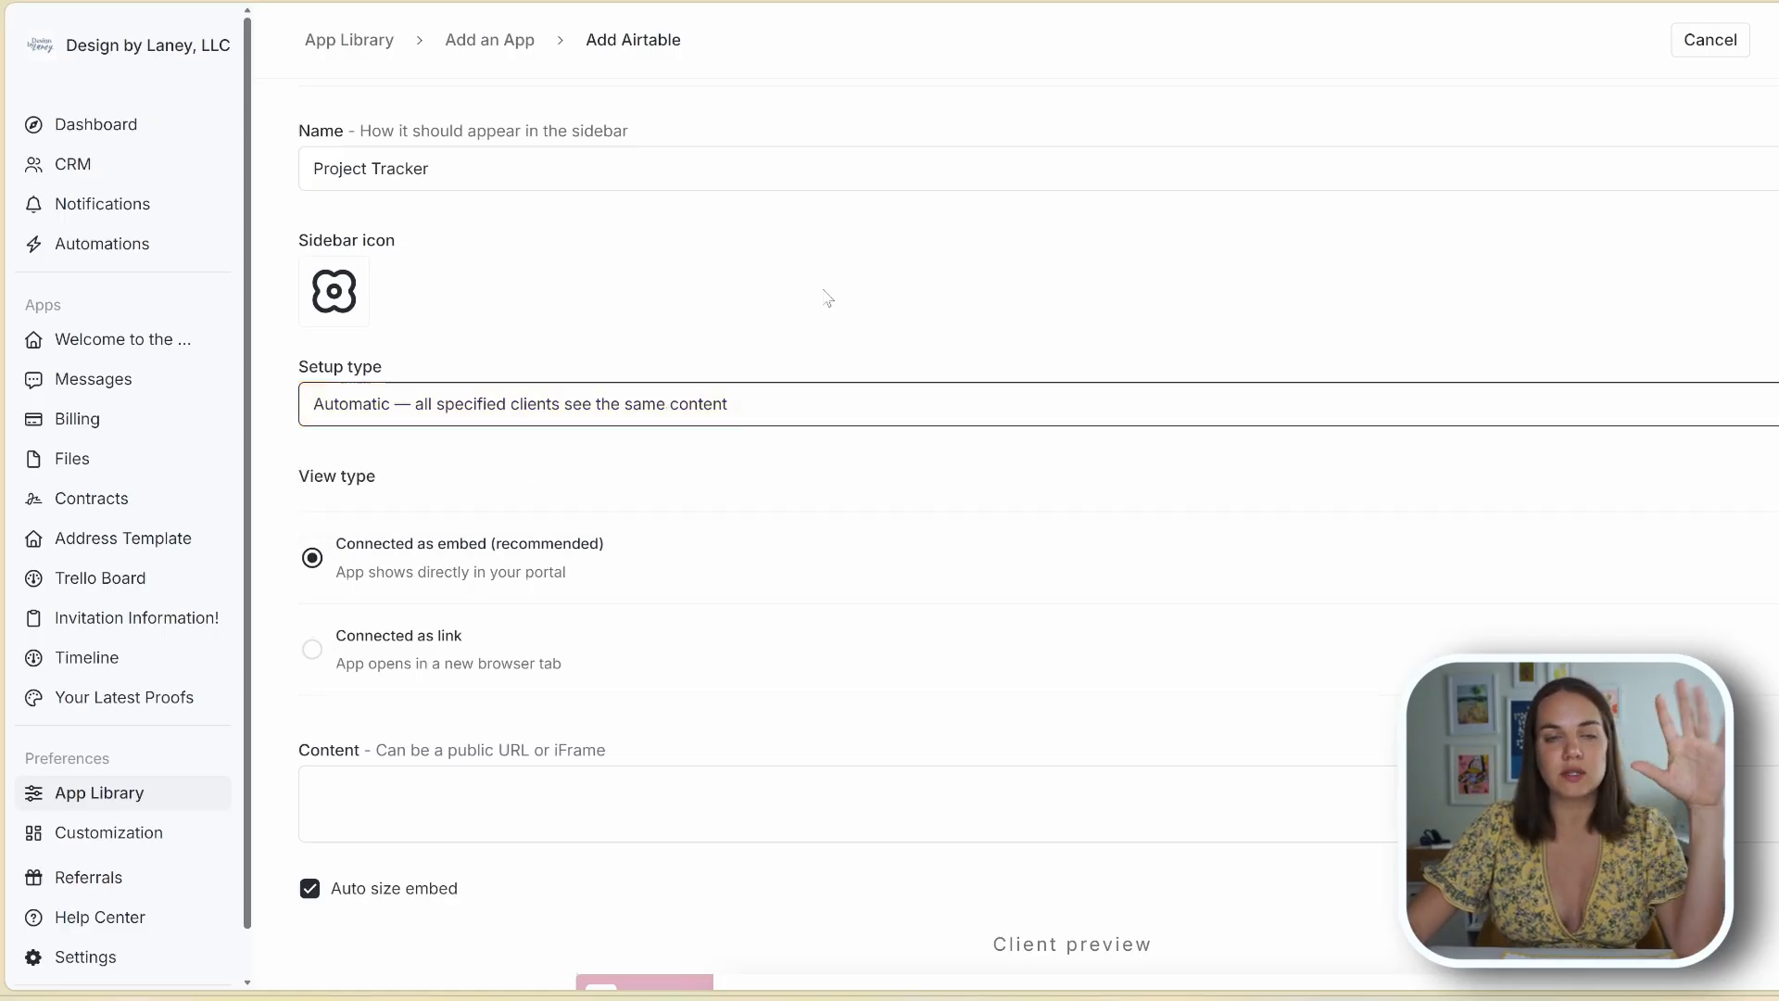
Step: Set the app's client visibility to Hidden from all clients and save it
scroll(826, 297, "down", 4)
scroll(767, 322, "down", 10)
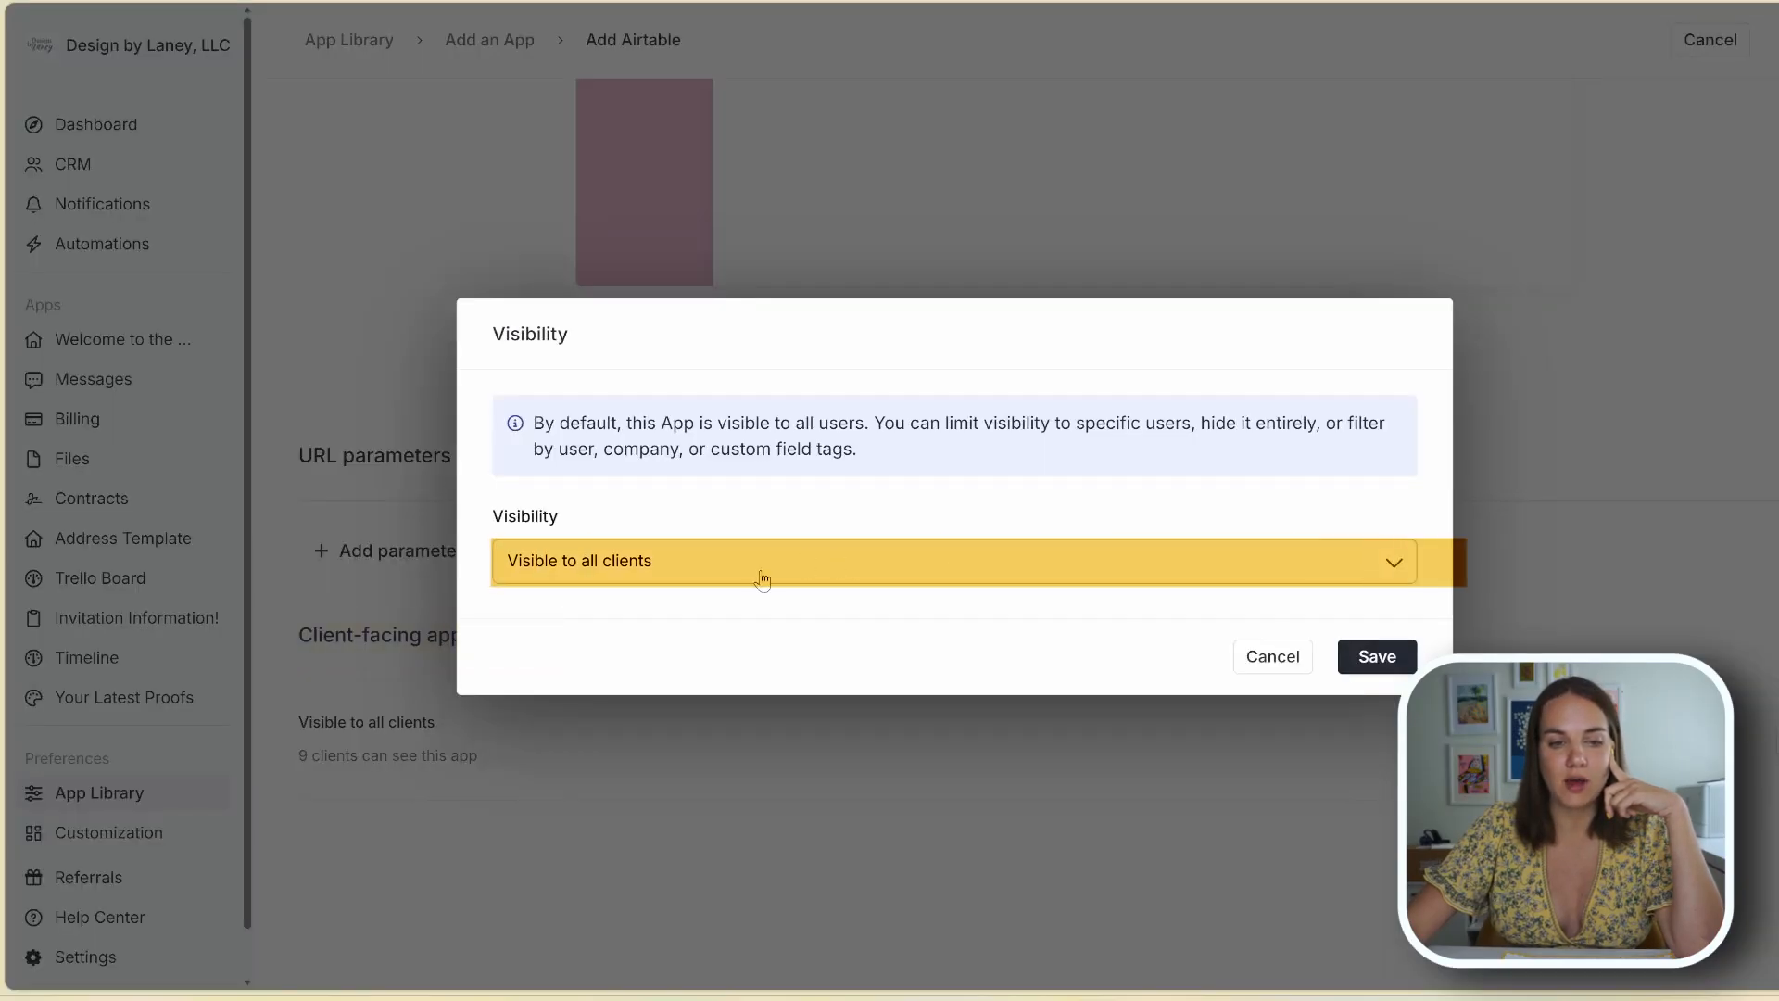
left_click(754, 576)
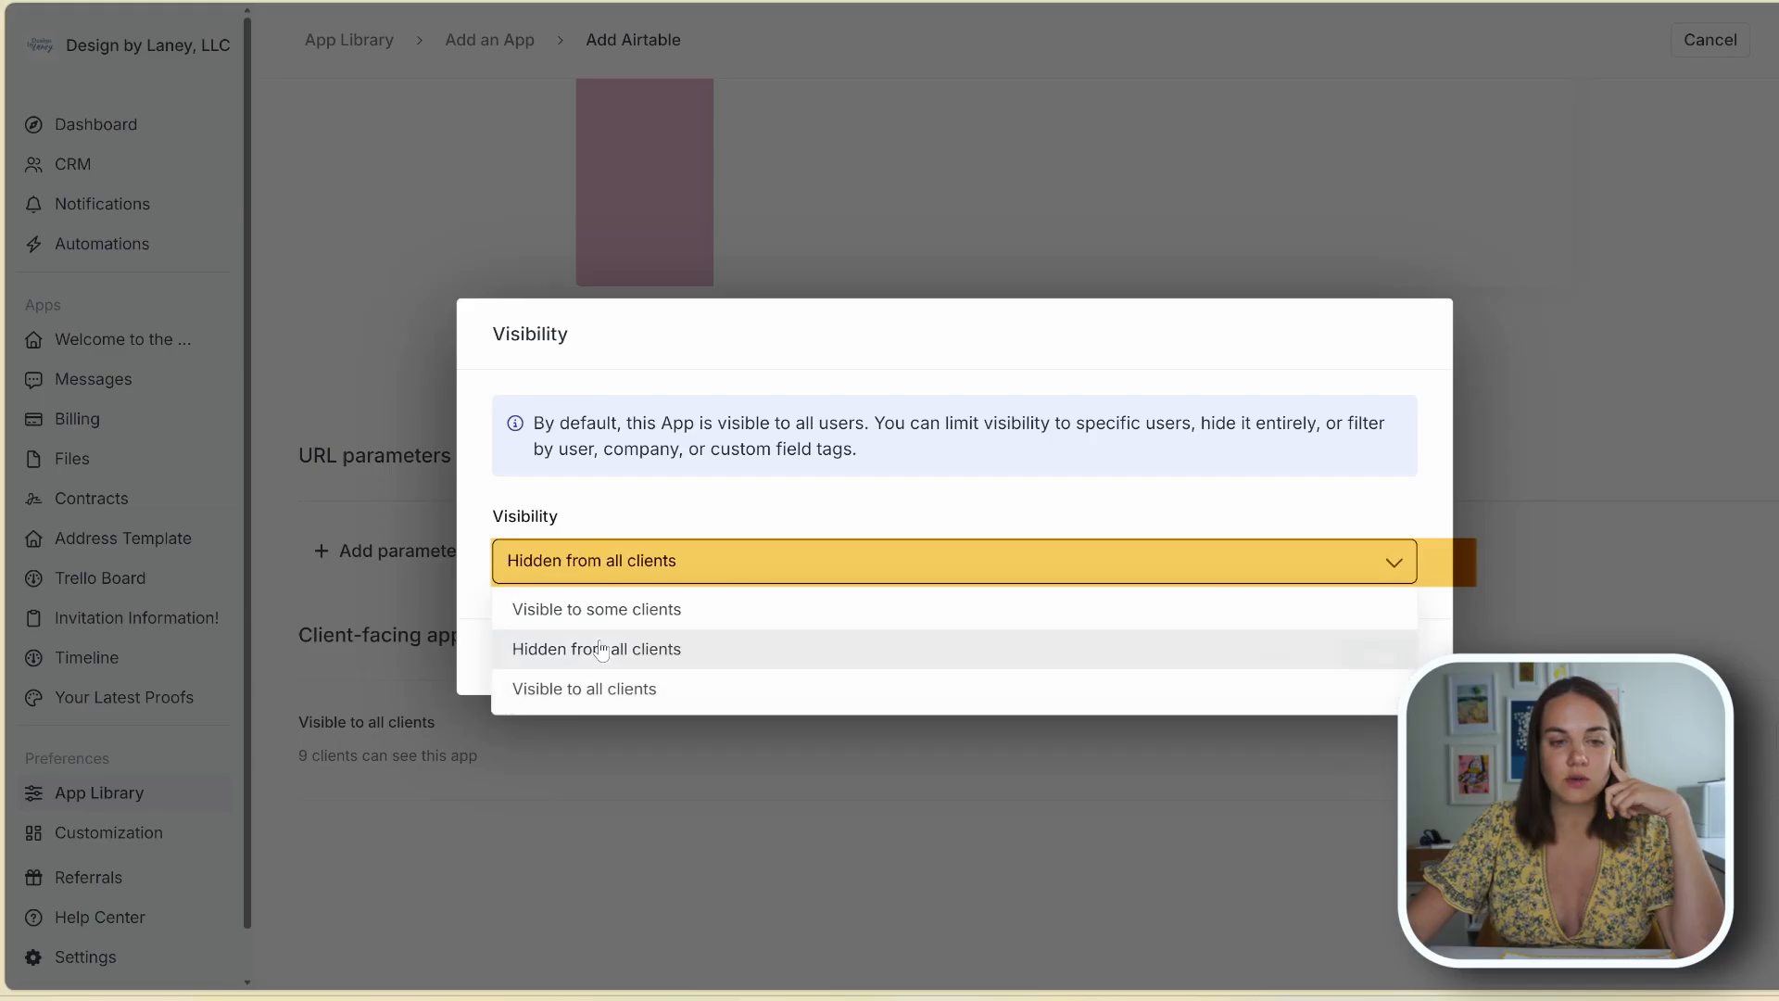
left_click(603, 650)
left_click(1378, 656)
Step: Switch to Airtable and copy the web-share embed code for the Wedding Invitation Design Tracker base
scroll(1020, 683, "up", 10)
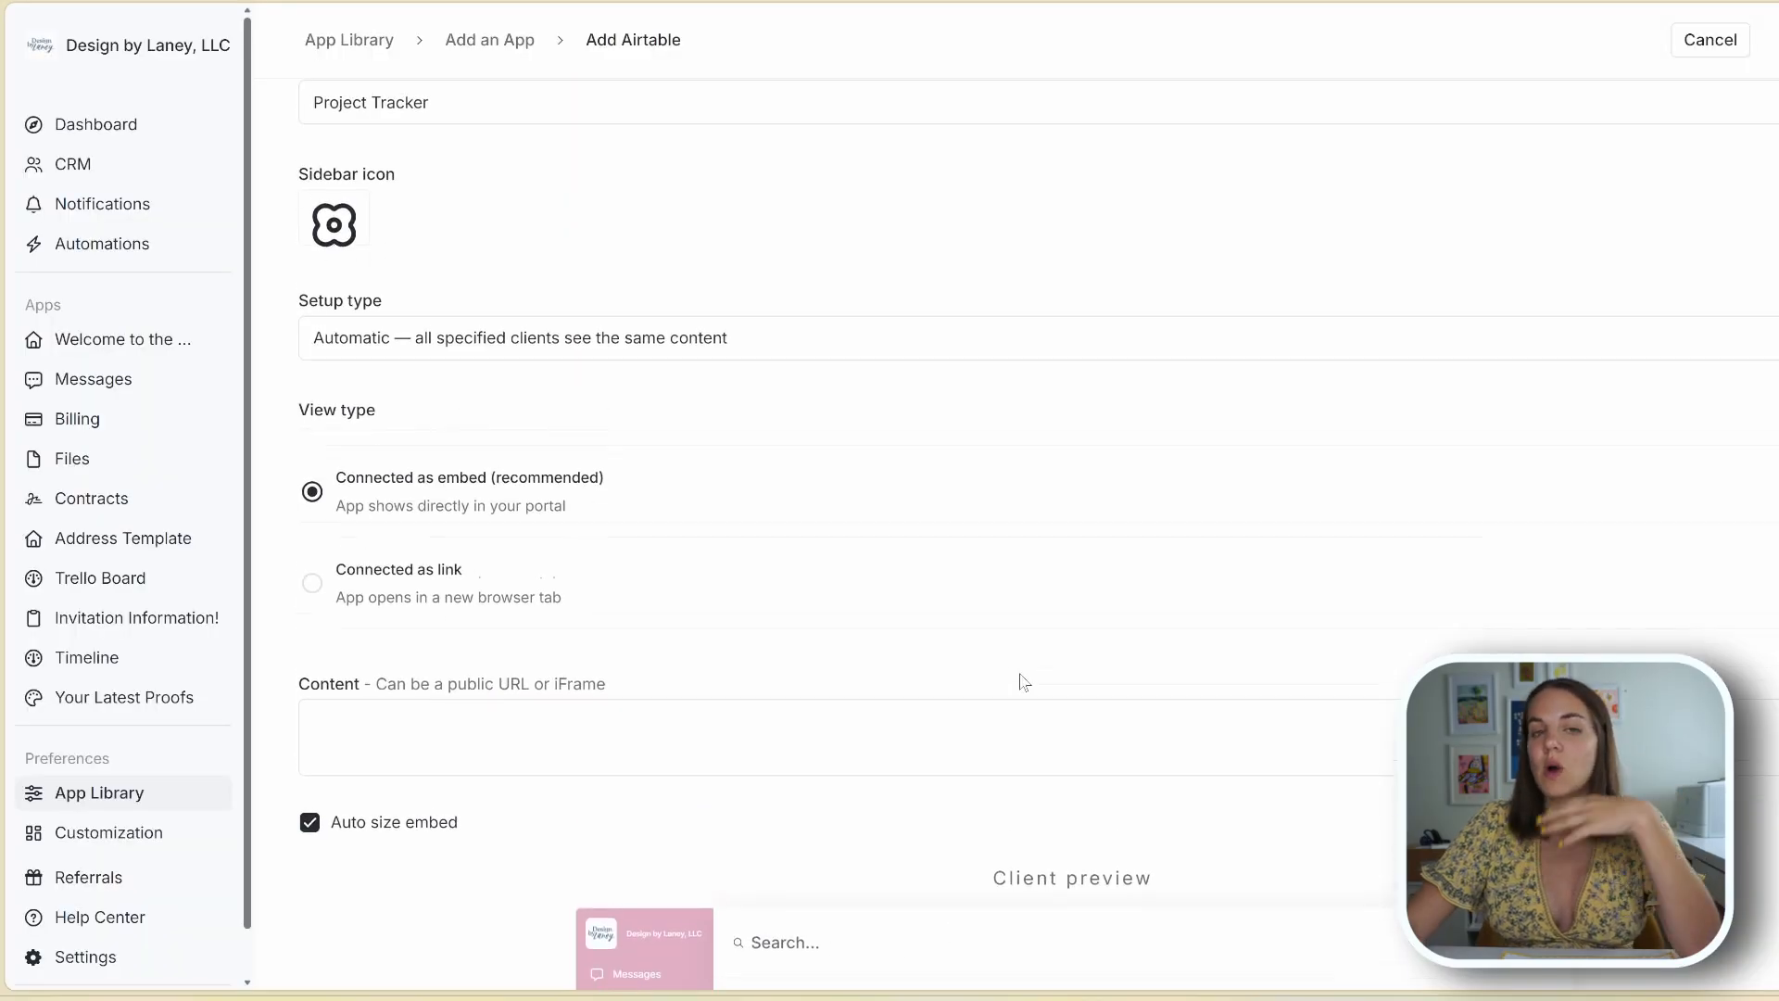
scroll(1024, 562, "down", 7)
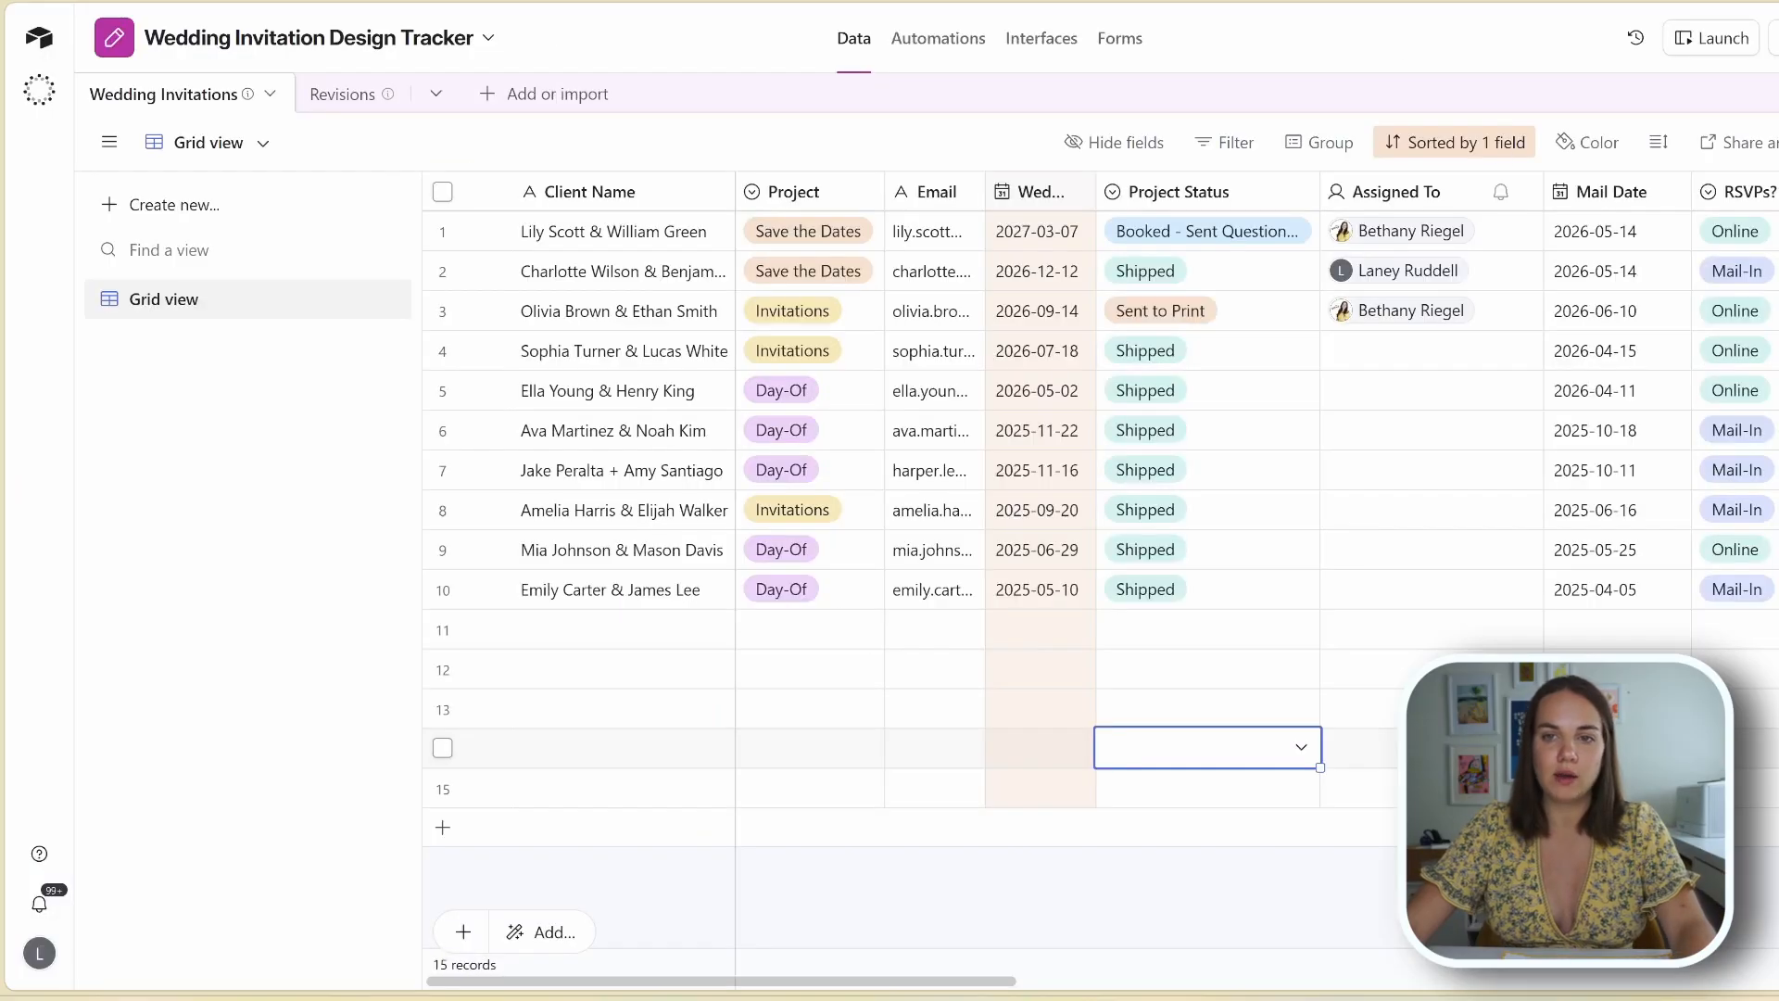
left_click(1731, 141)
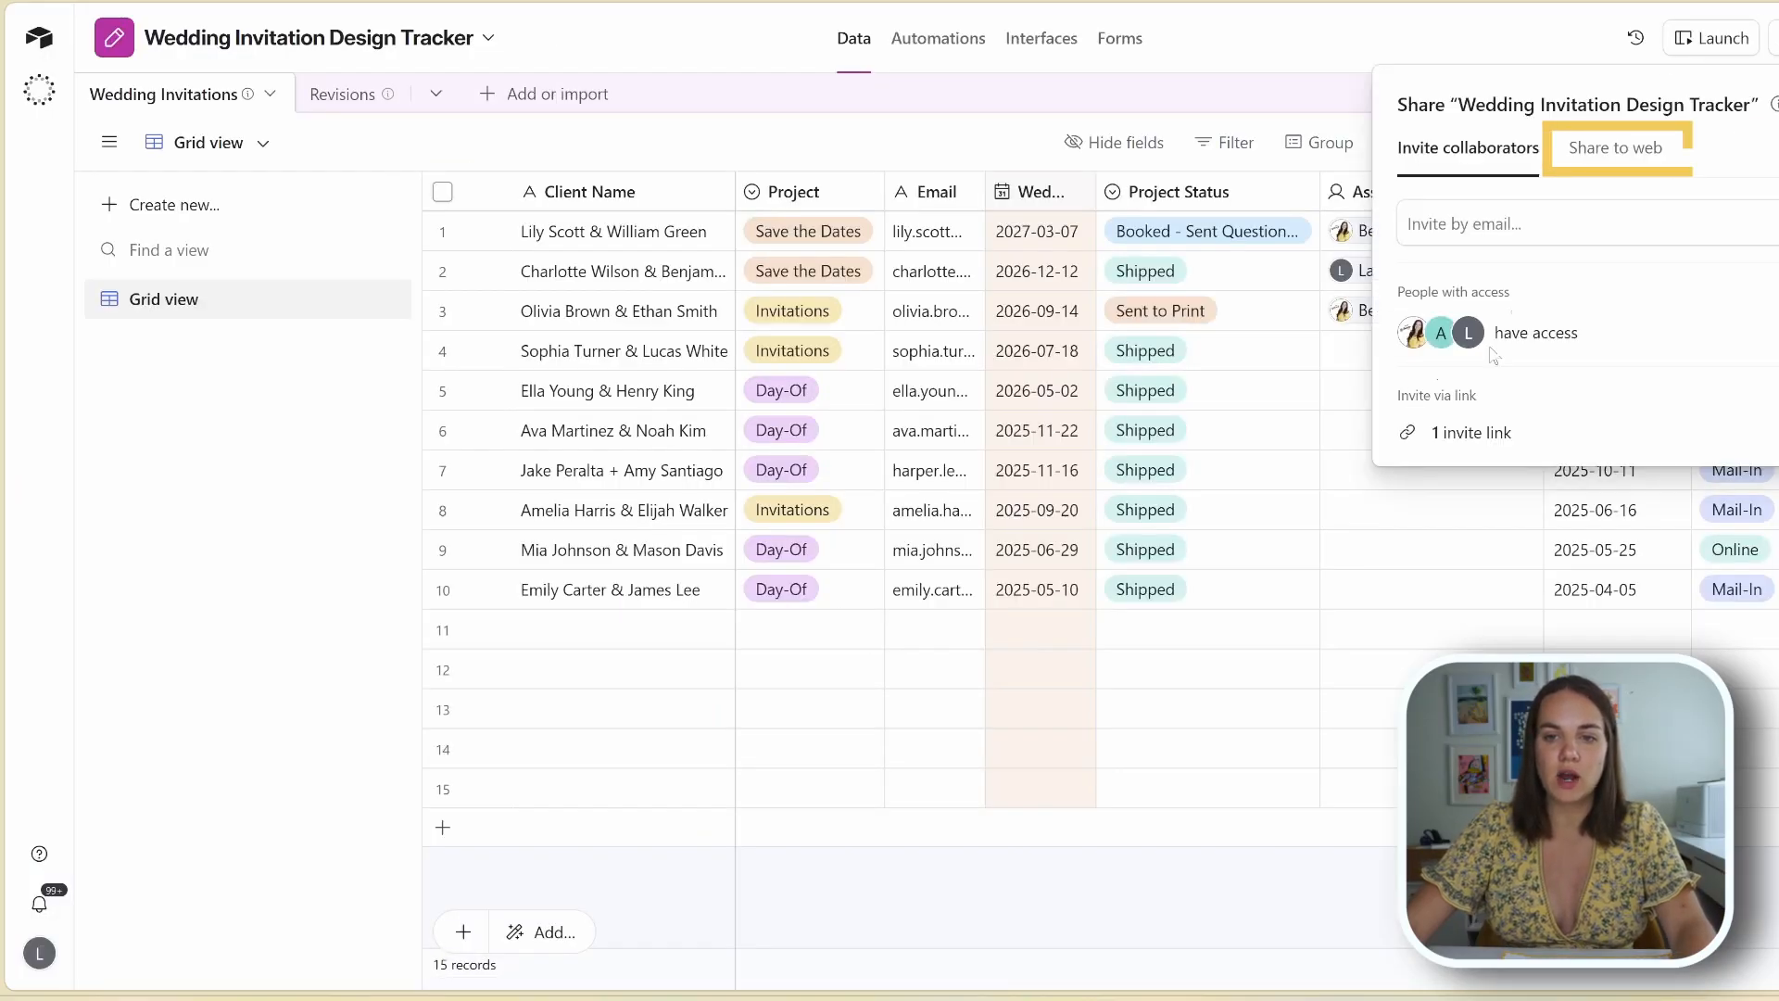
left_click(1619, 150)
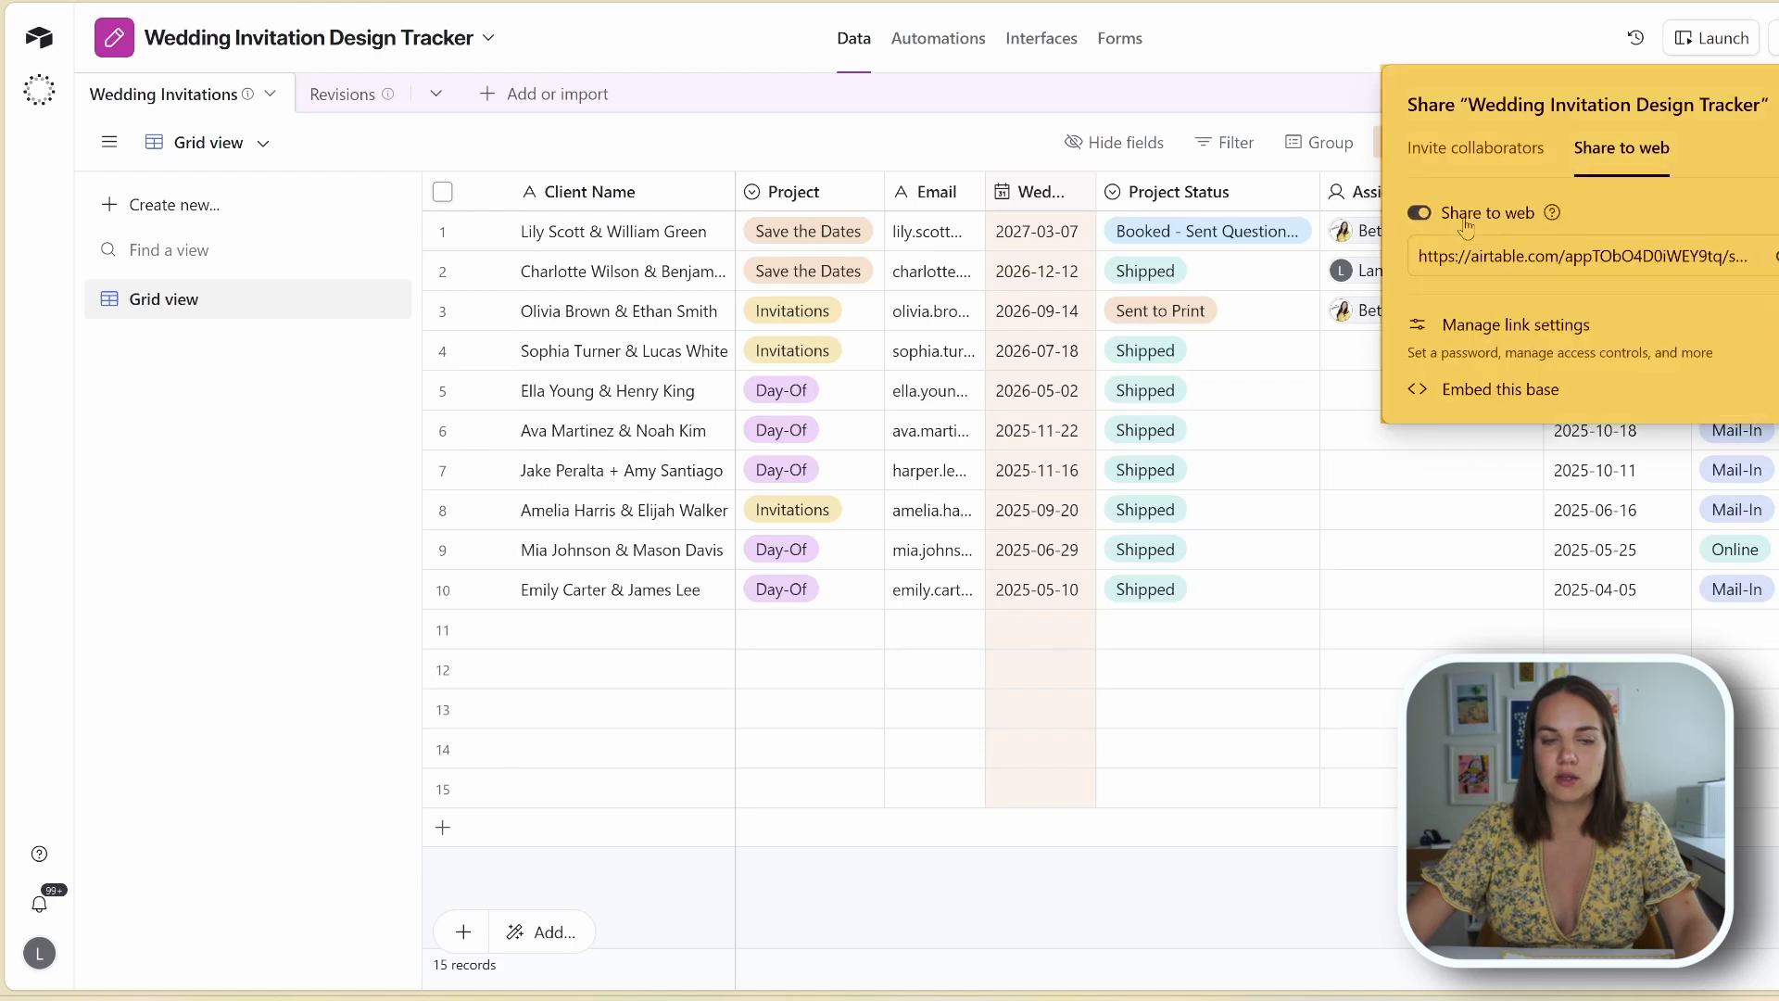
left_click(1535, 395)
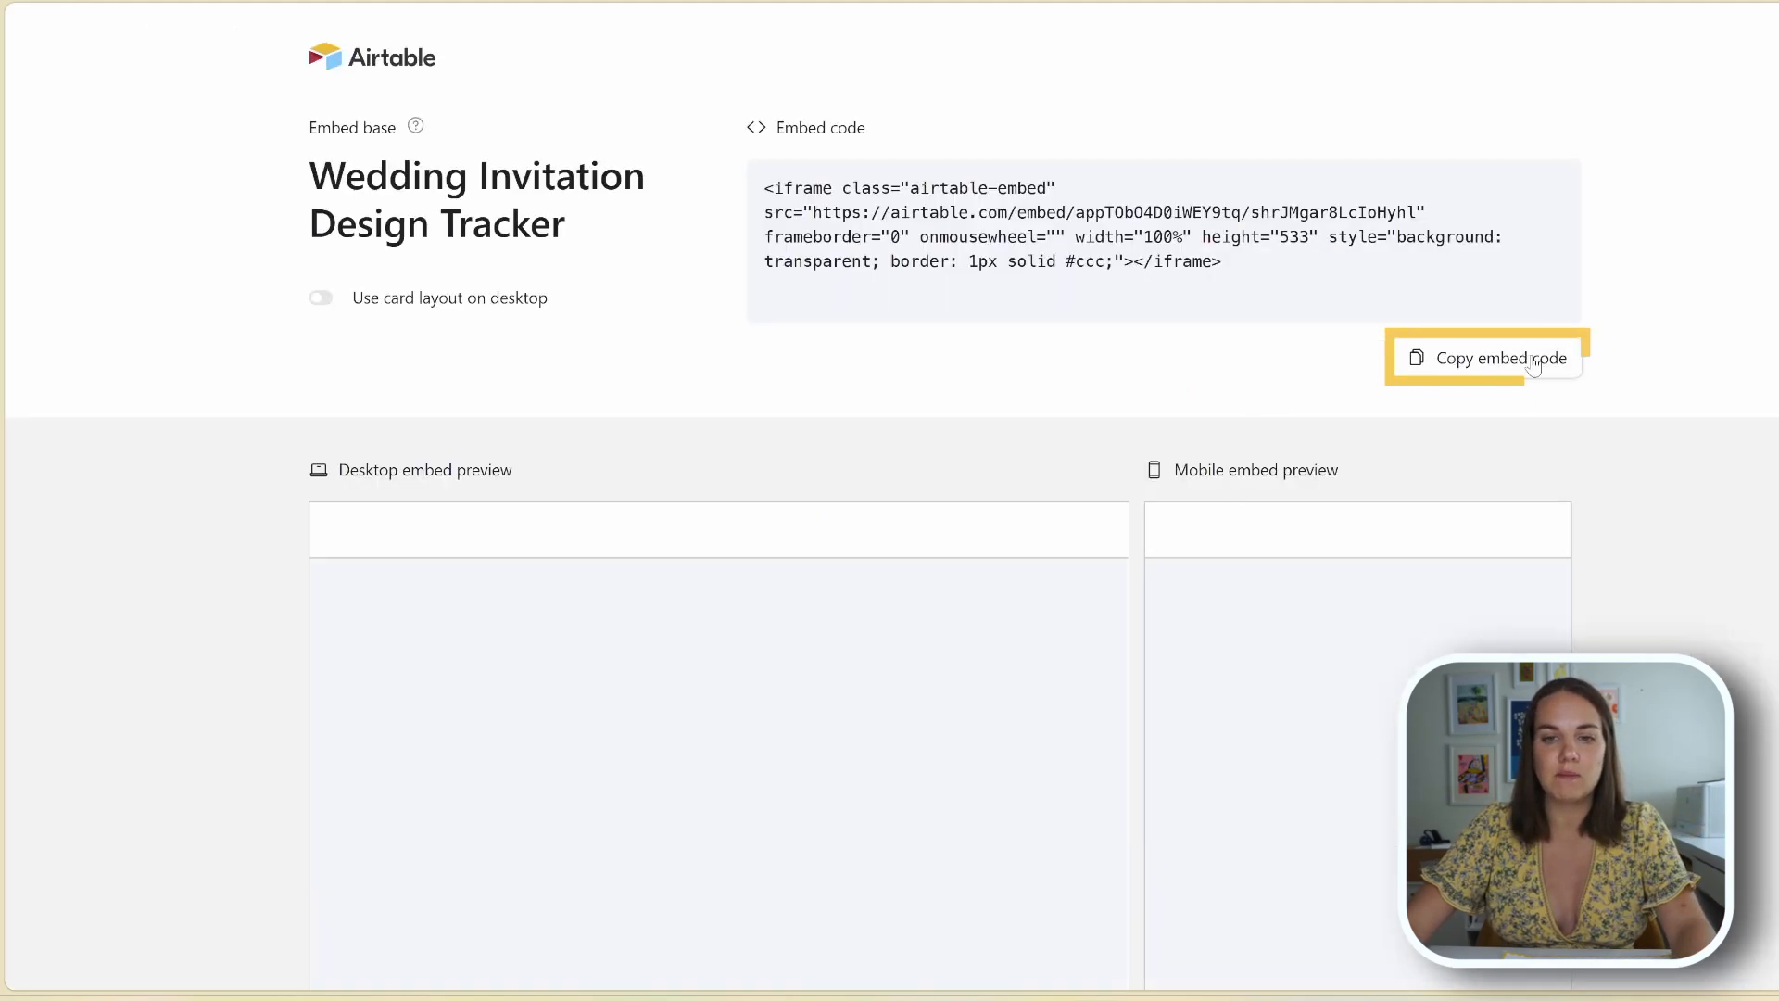
left_click(1451, 360)
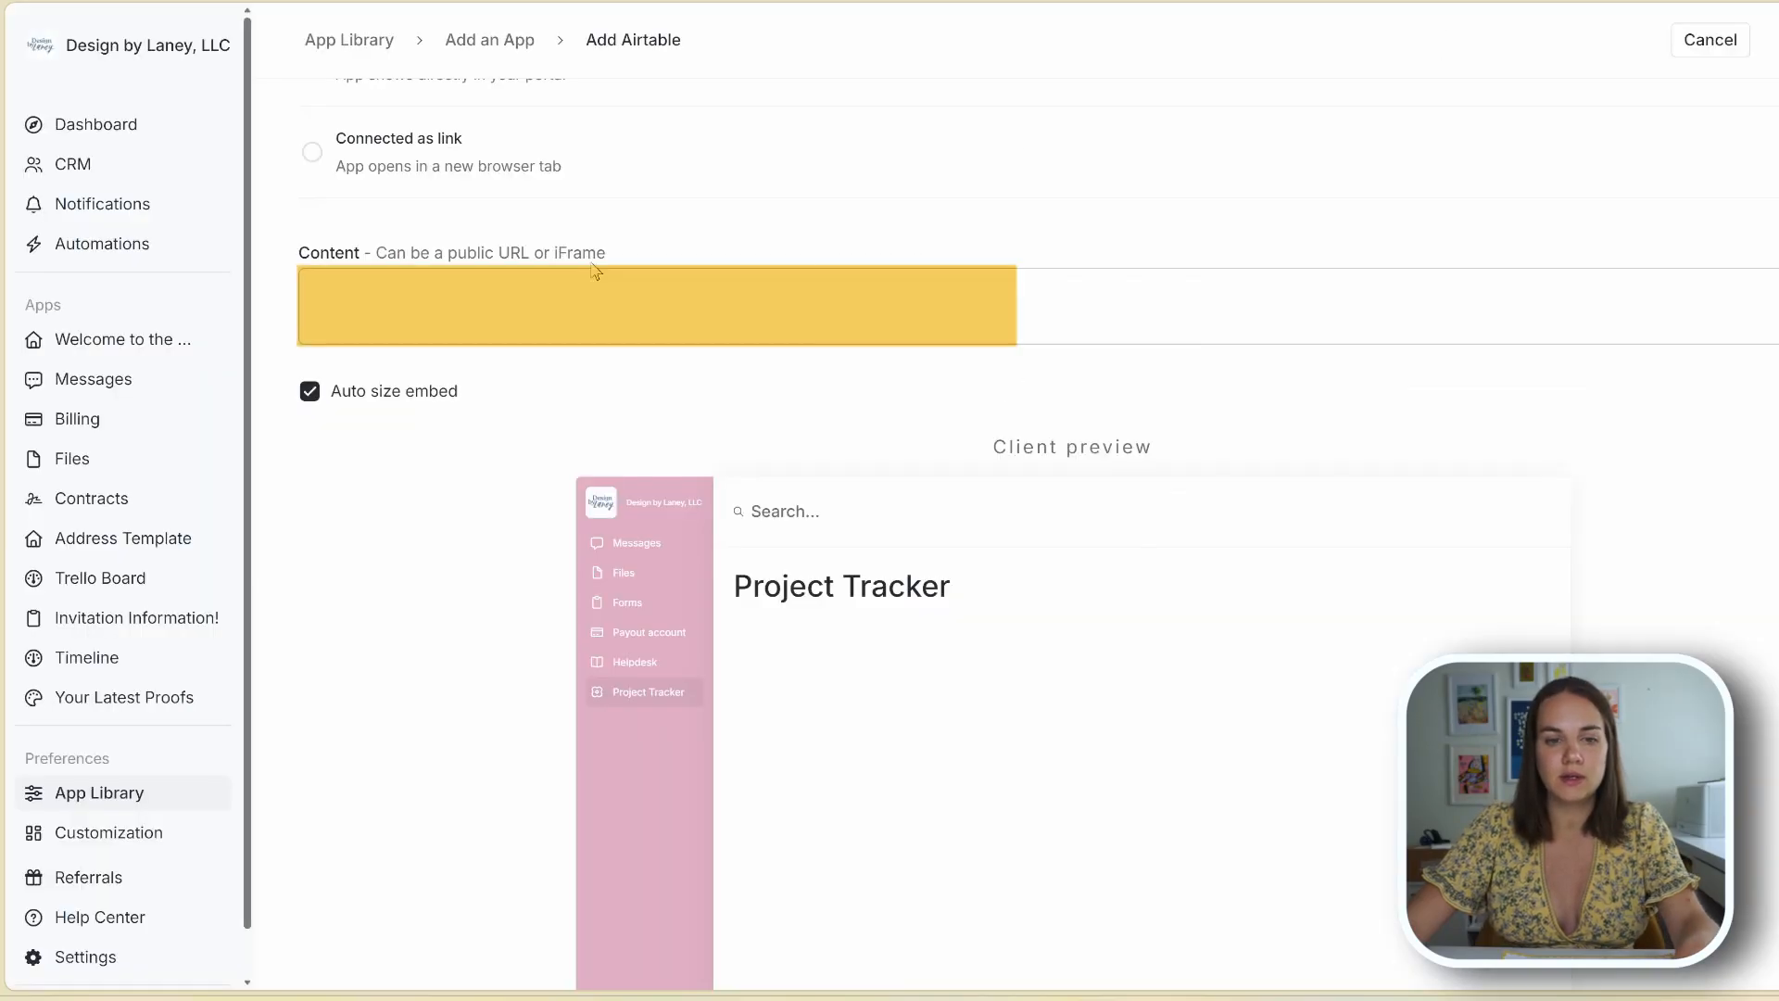
Step: Back in Assembly, paste the copied Airtable iframe code as the app's content, check the client preview, and finish adding Project Tracker
left_click(592, 288)
key("ctrl+v")
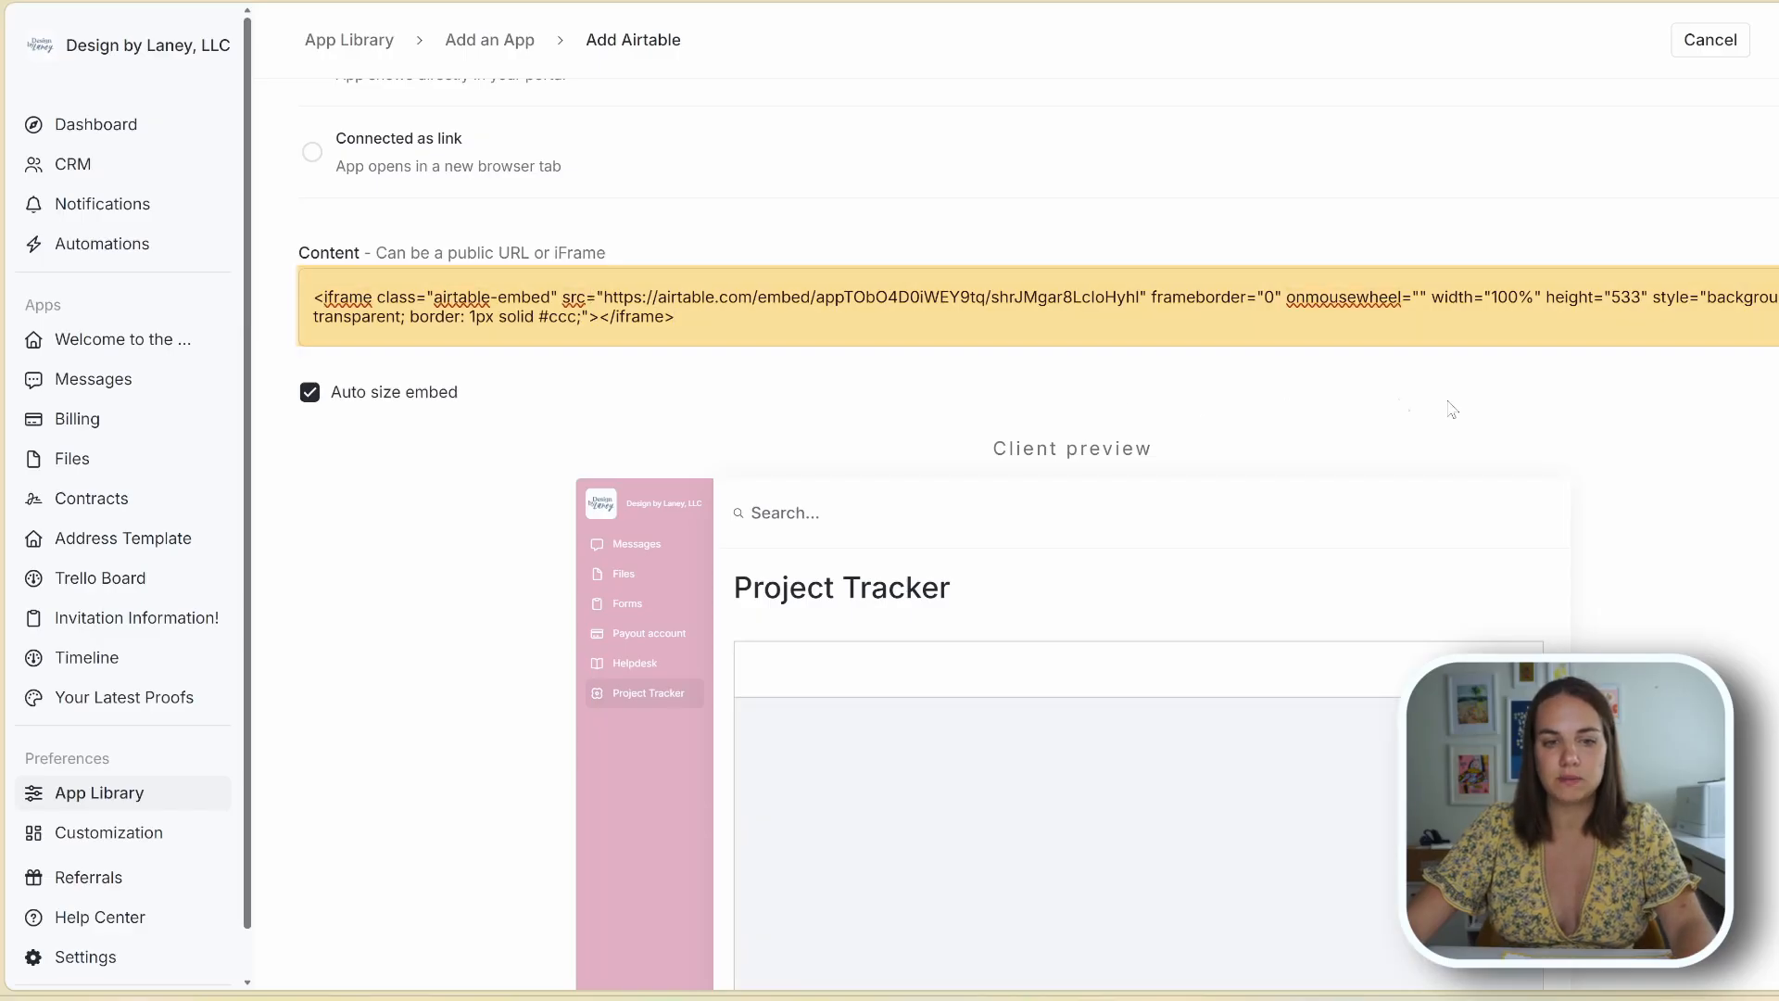
scroll(1446, 405, "down", 3)
scroll(1297, 607, "down", 5)
scroll(1297, 607, "up", 5)
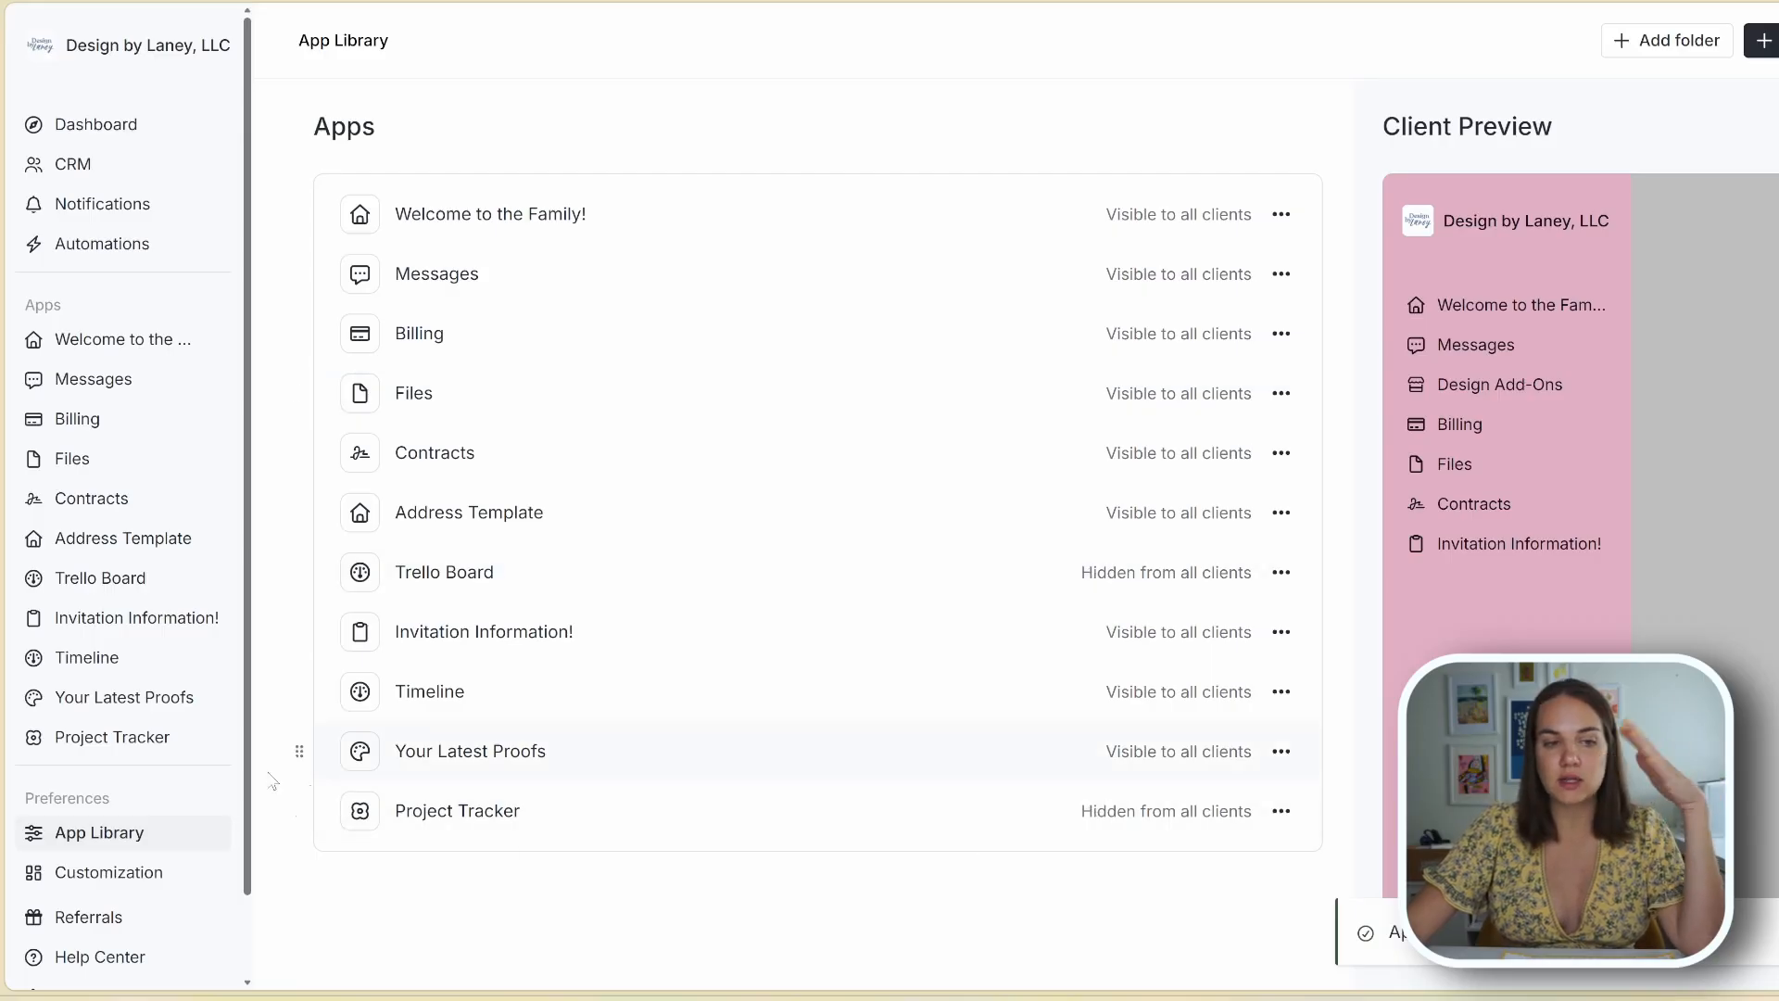
Step: Open the Project Tracker app and look through the embedded Wedding Invitations table's columns
left_click(107, 737)
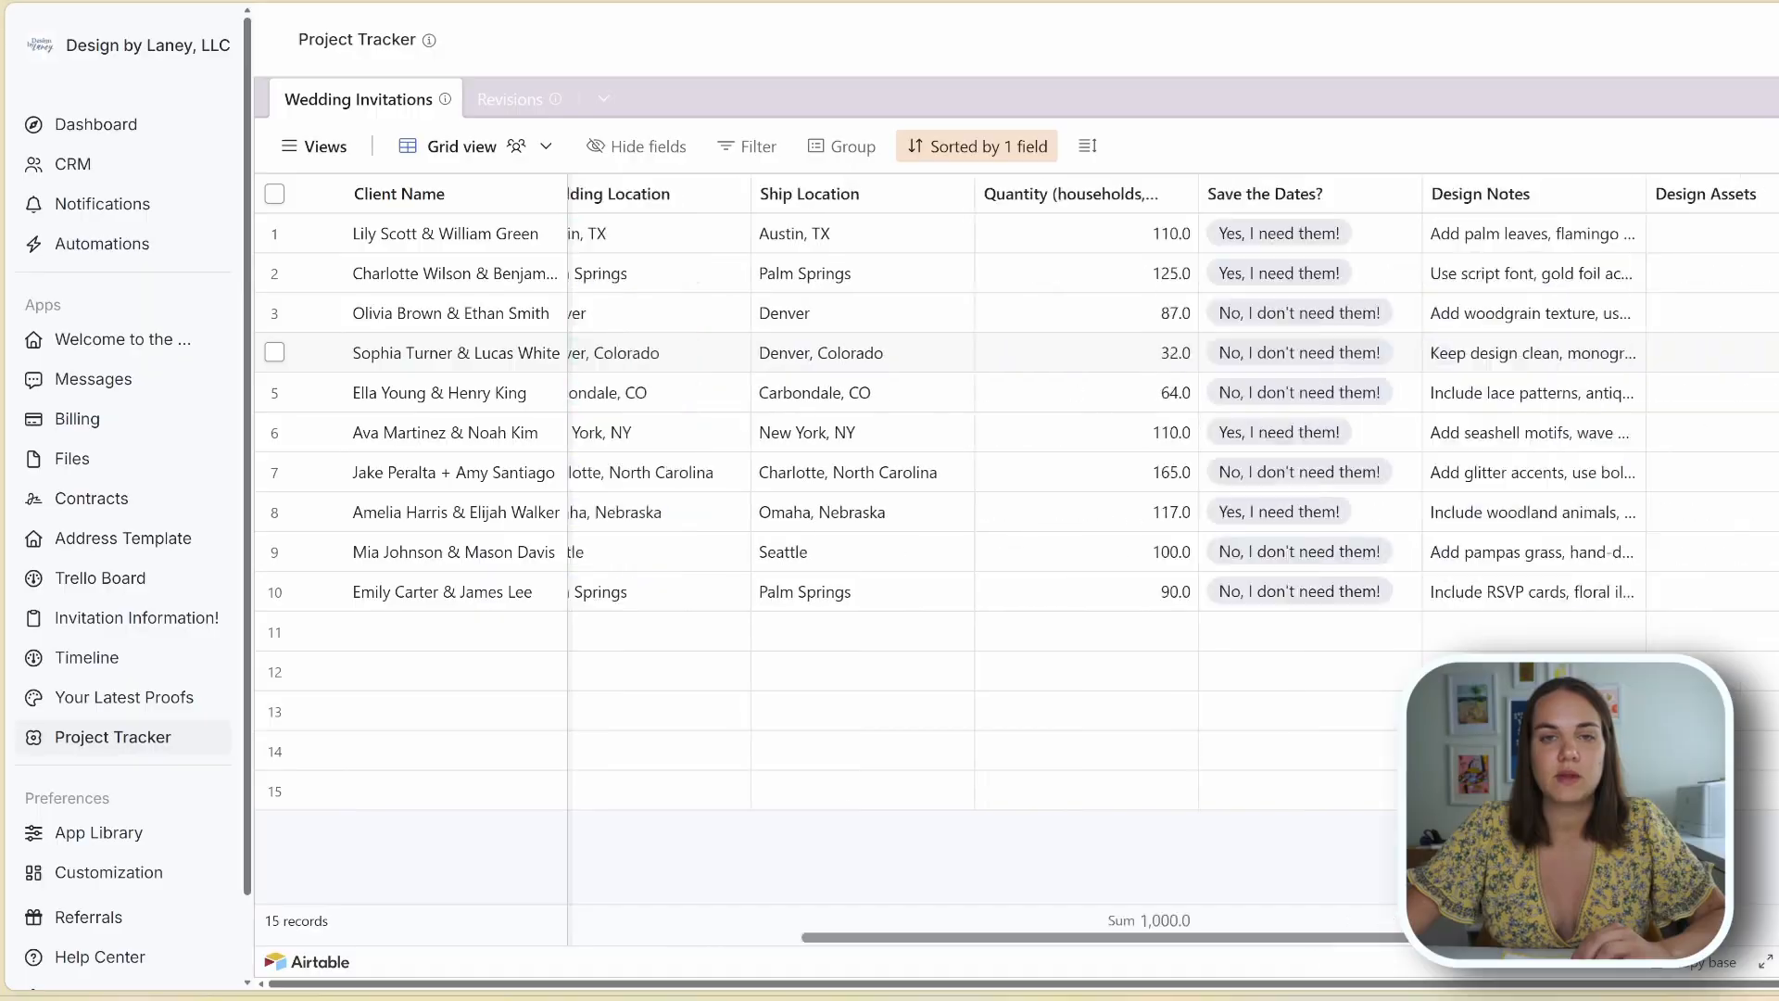
scroll(1543, 986, "right", 5)
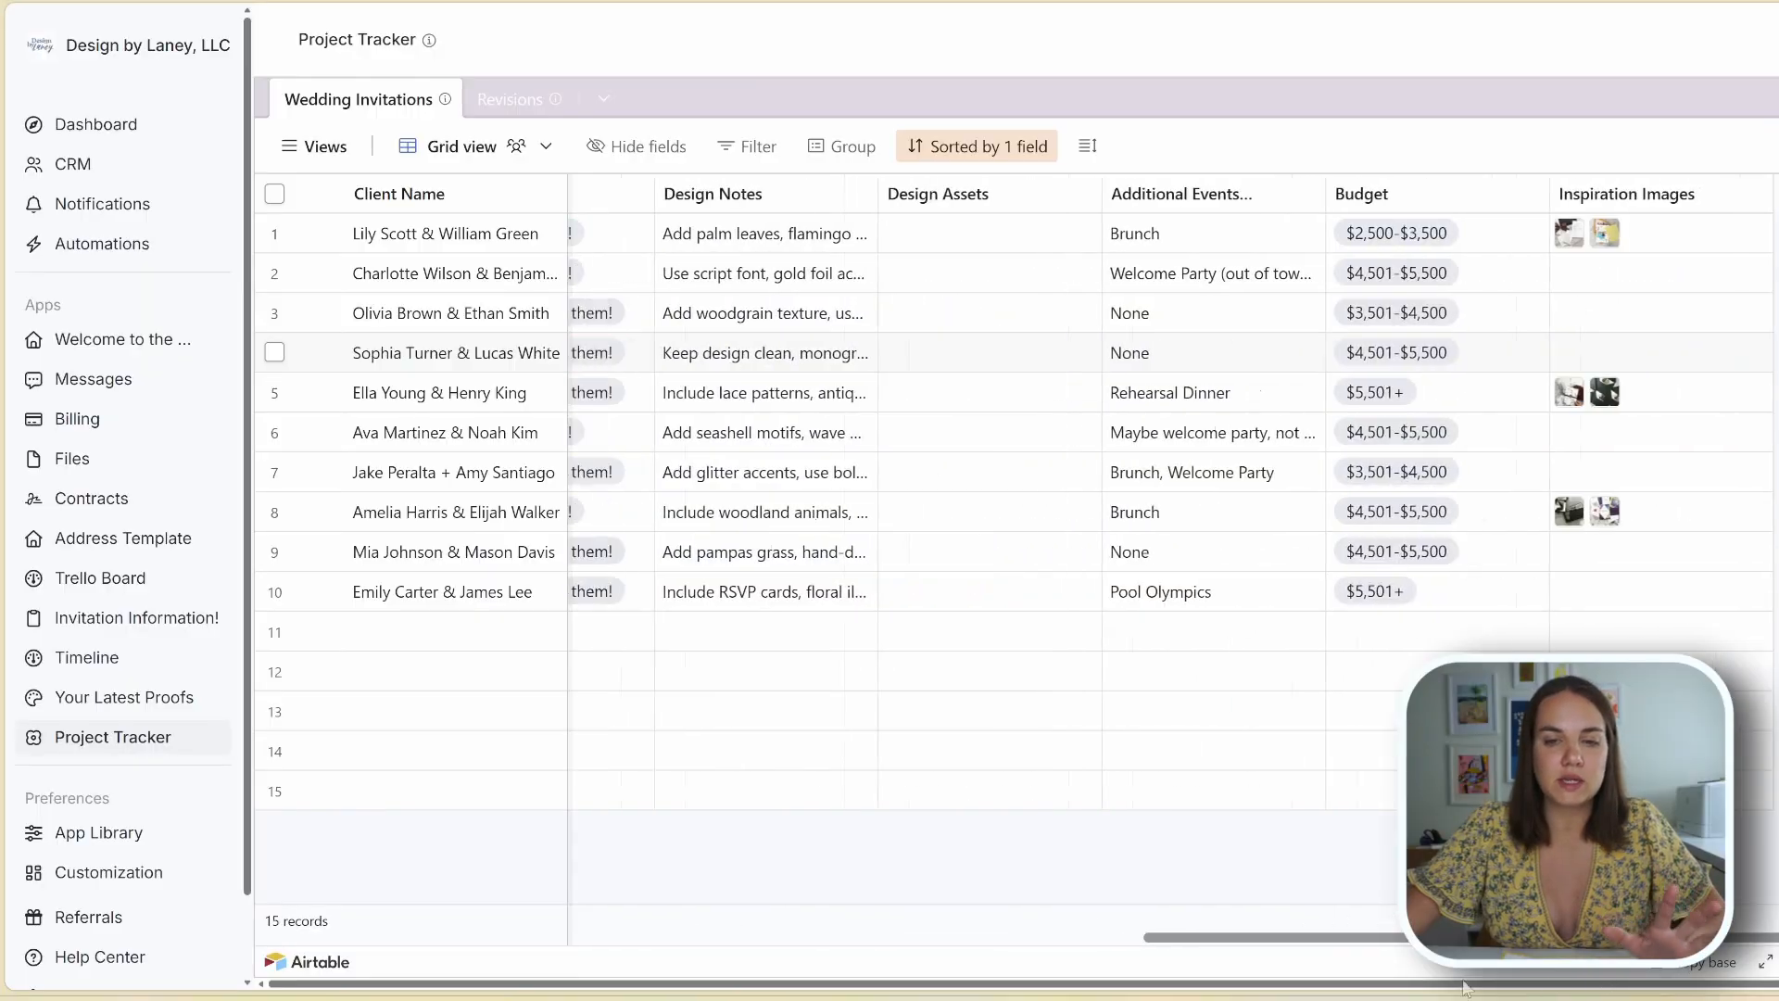
scroll(1542, 987, "left", 10)
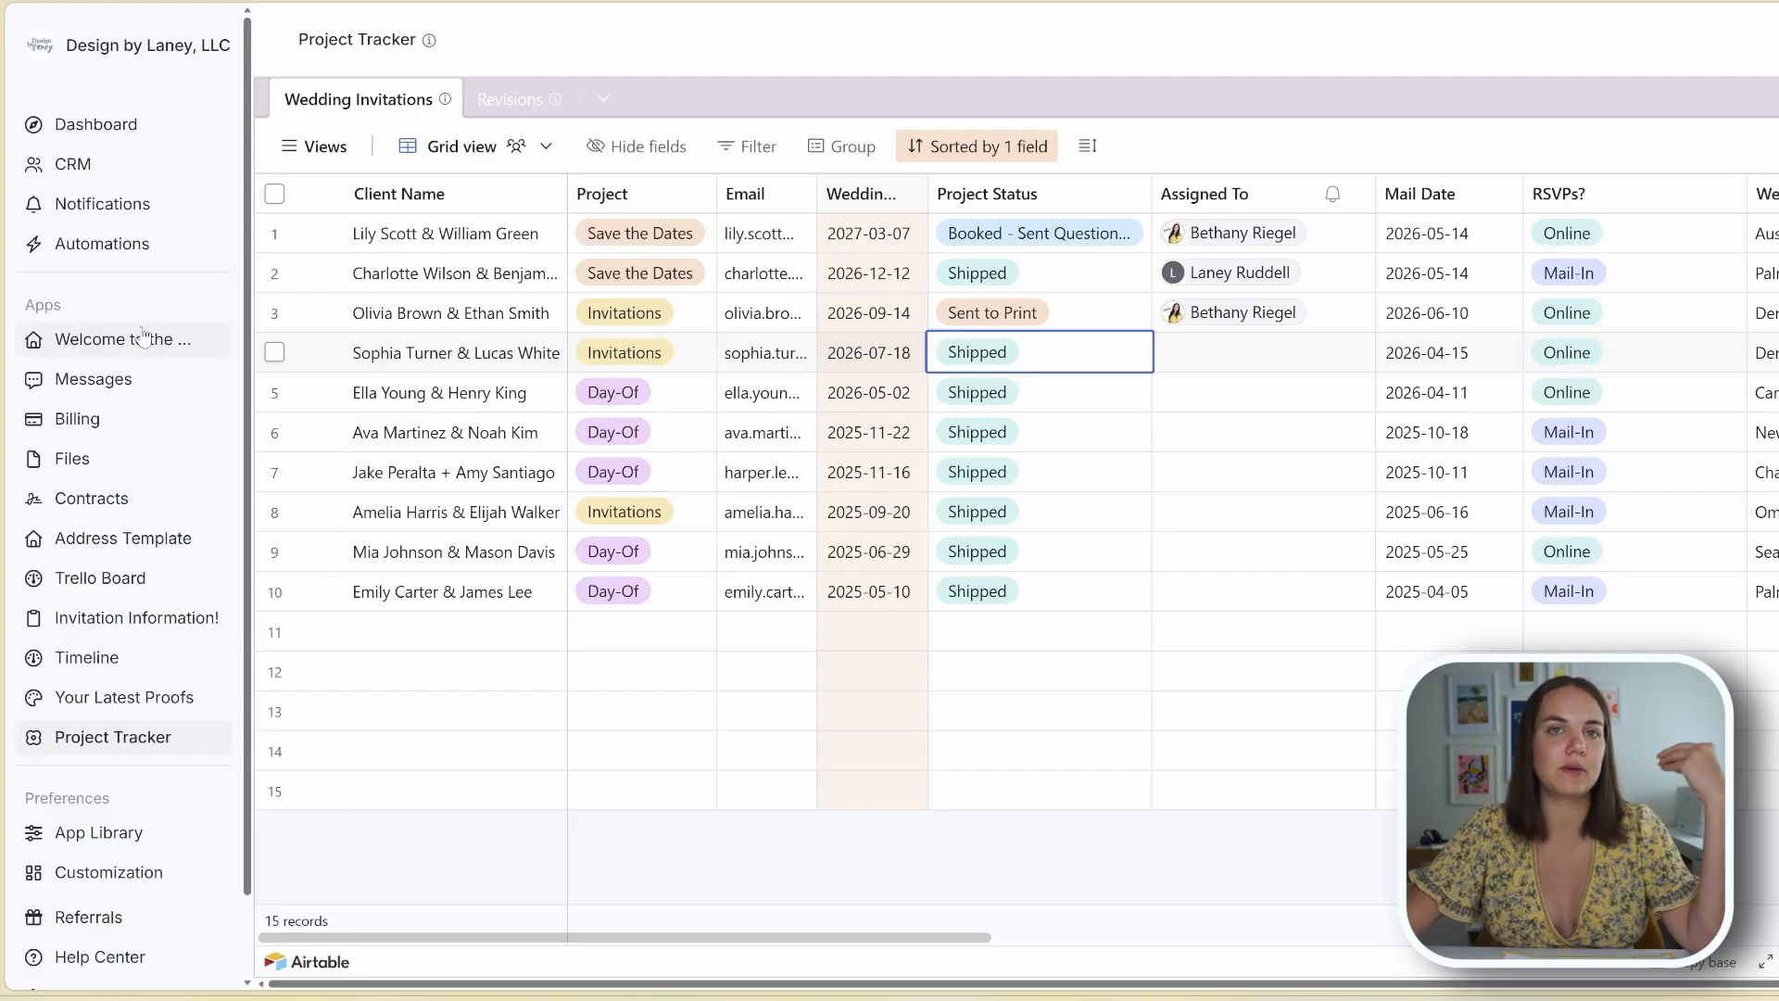
Step: Start adding another Airtable app from the App Library and name it Project Status
left_click(115, 829)
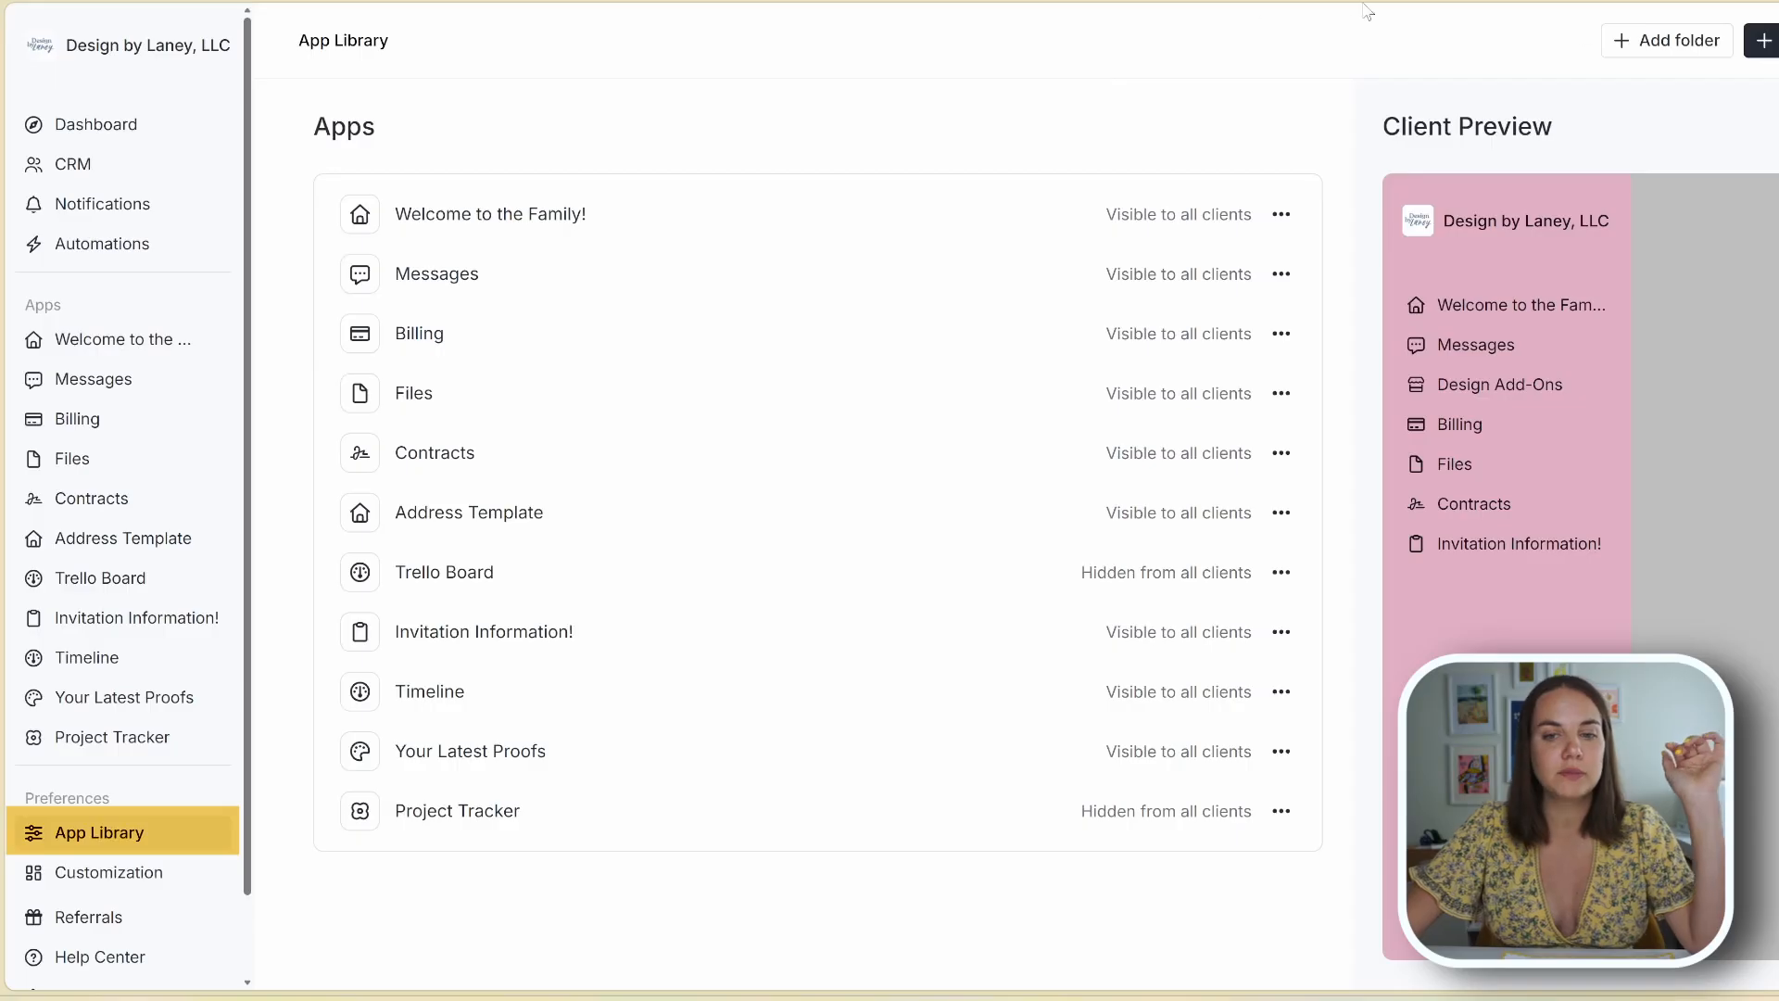
left_click(1760, 40)
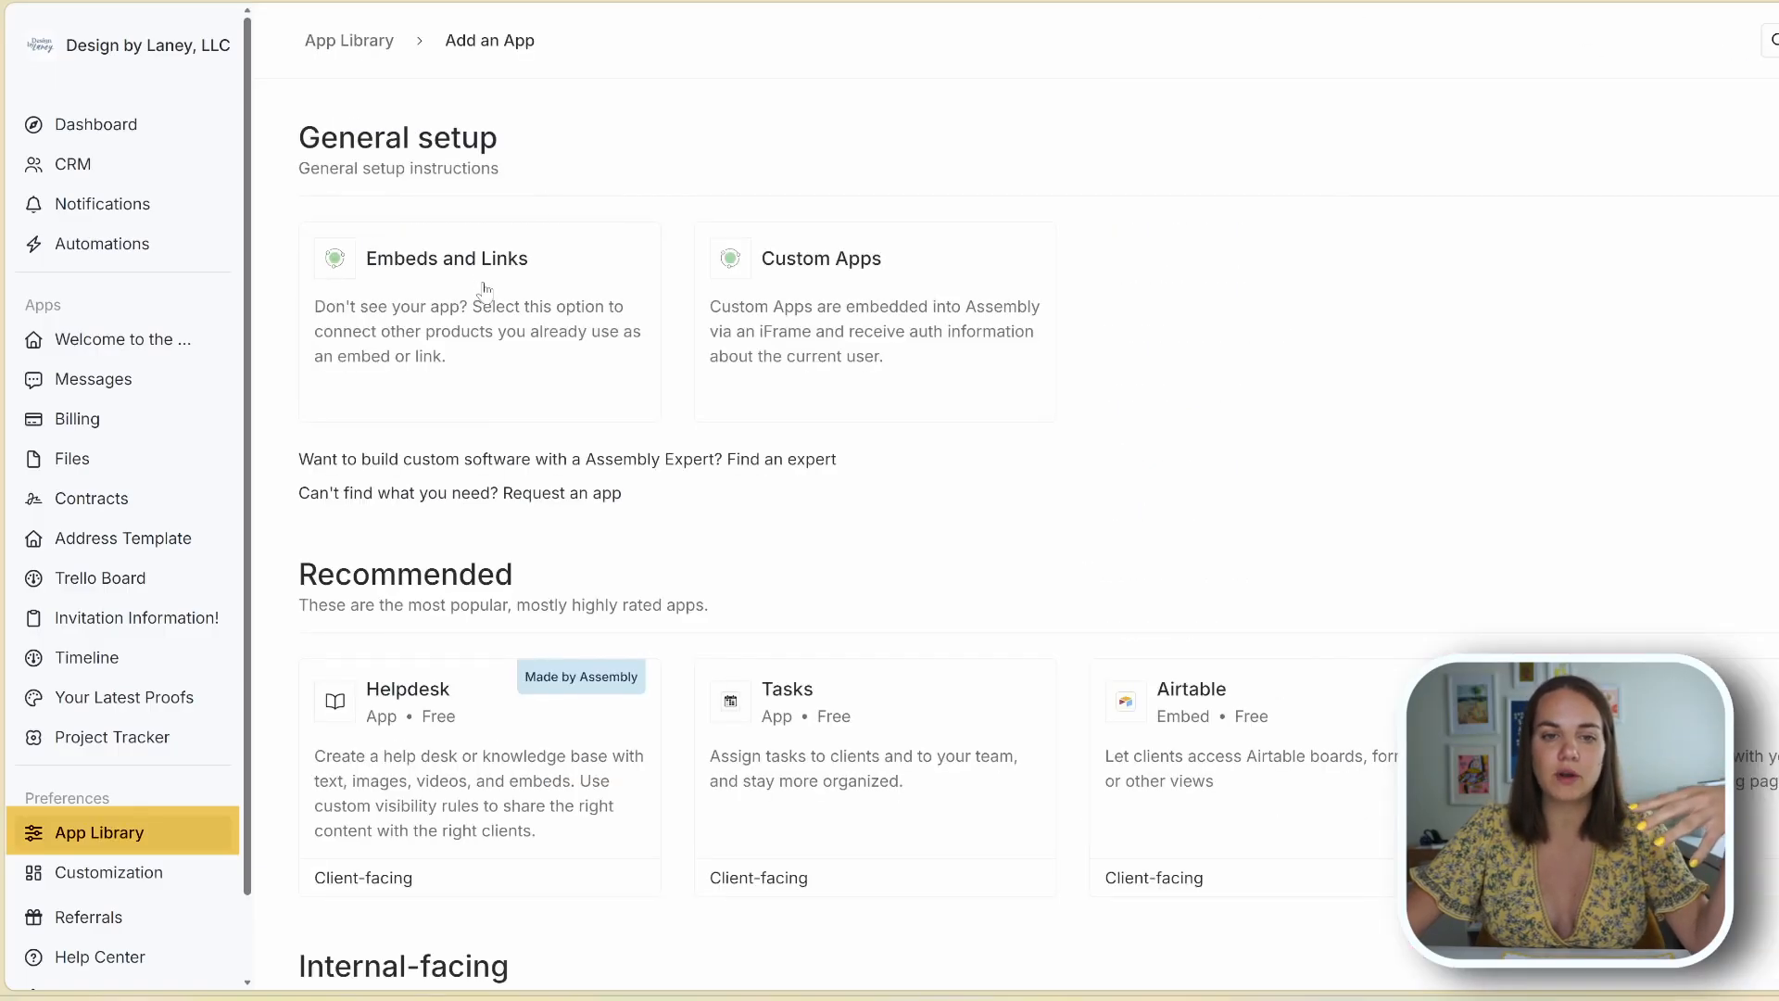
scroll(1249, 589, "down", 2)
left_click(1248, 585)
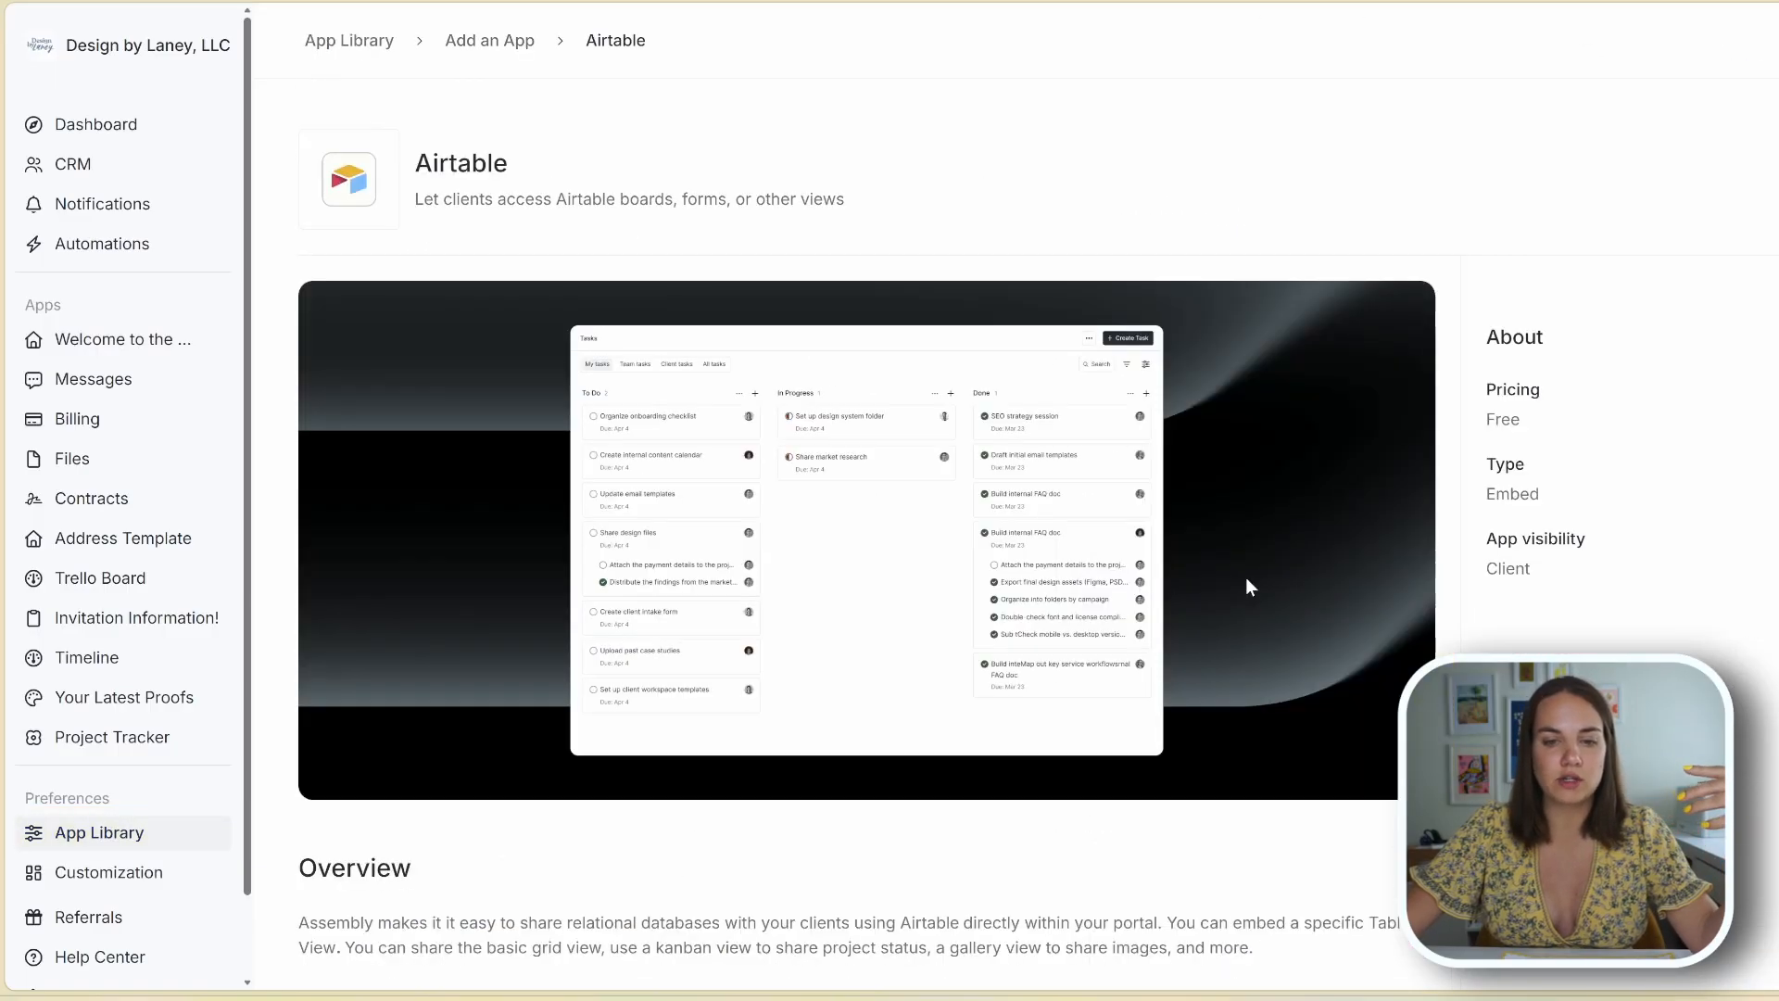
left_click(1761, 55)
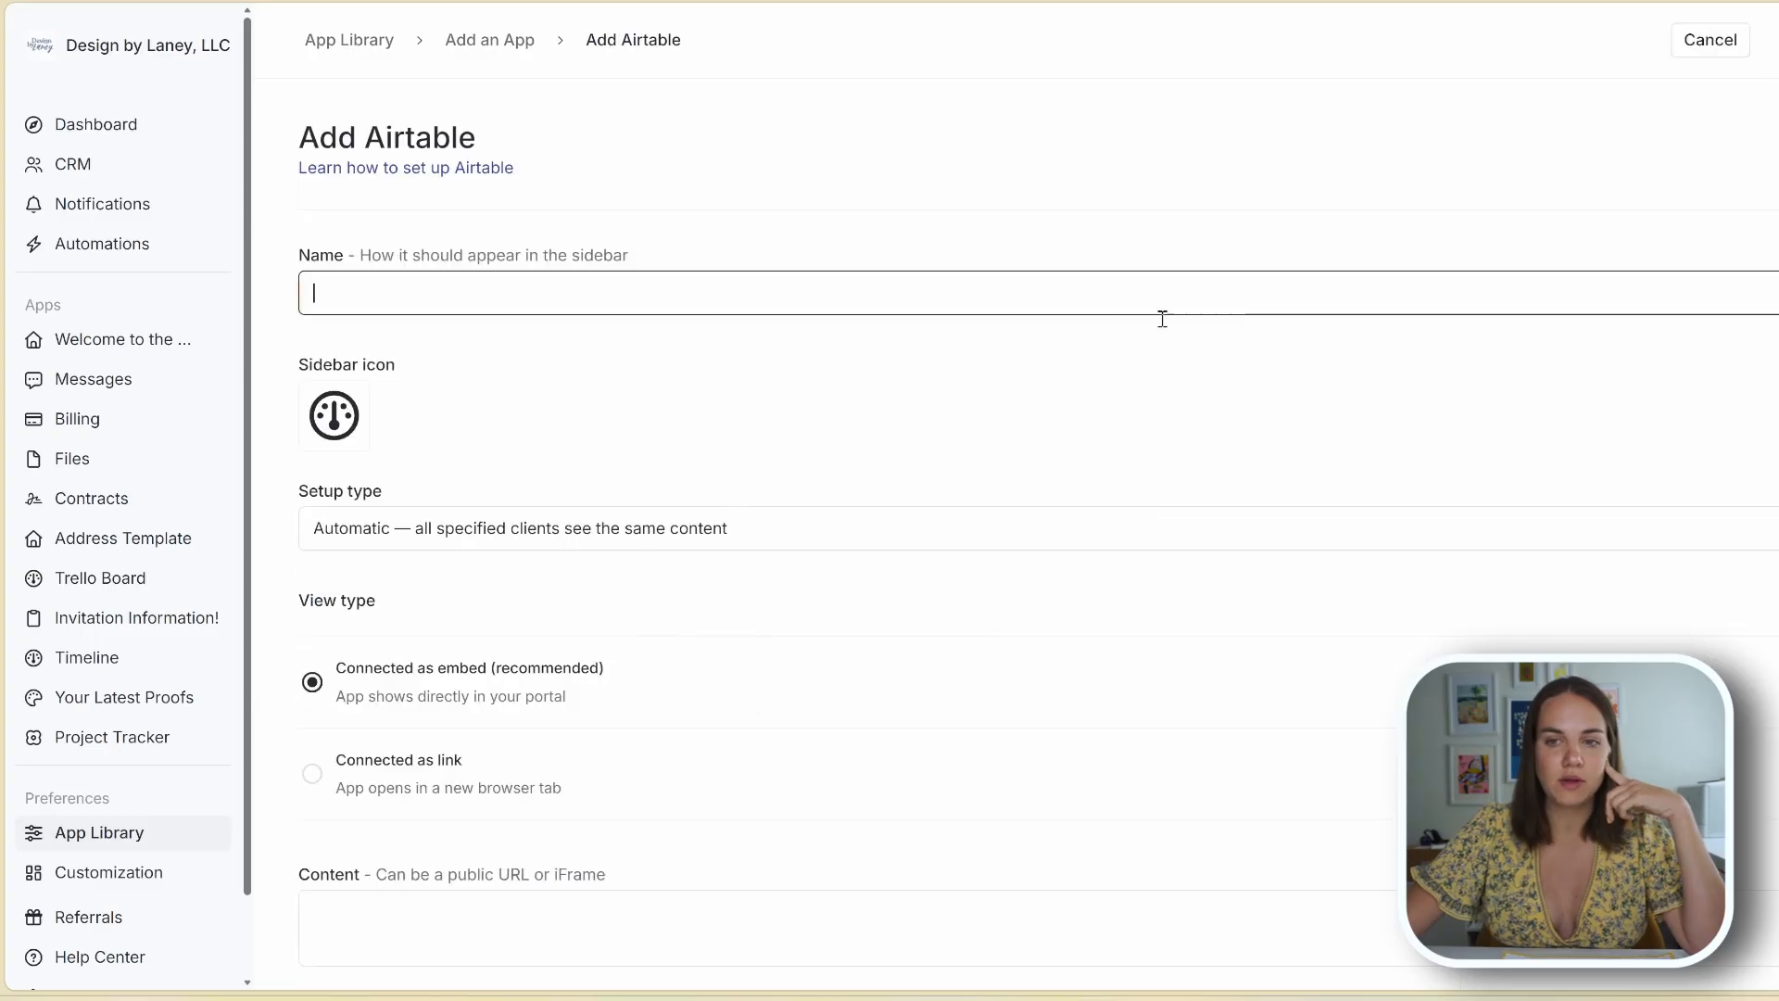
type("Project Status")
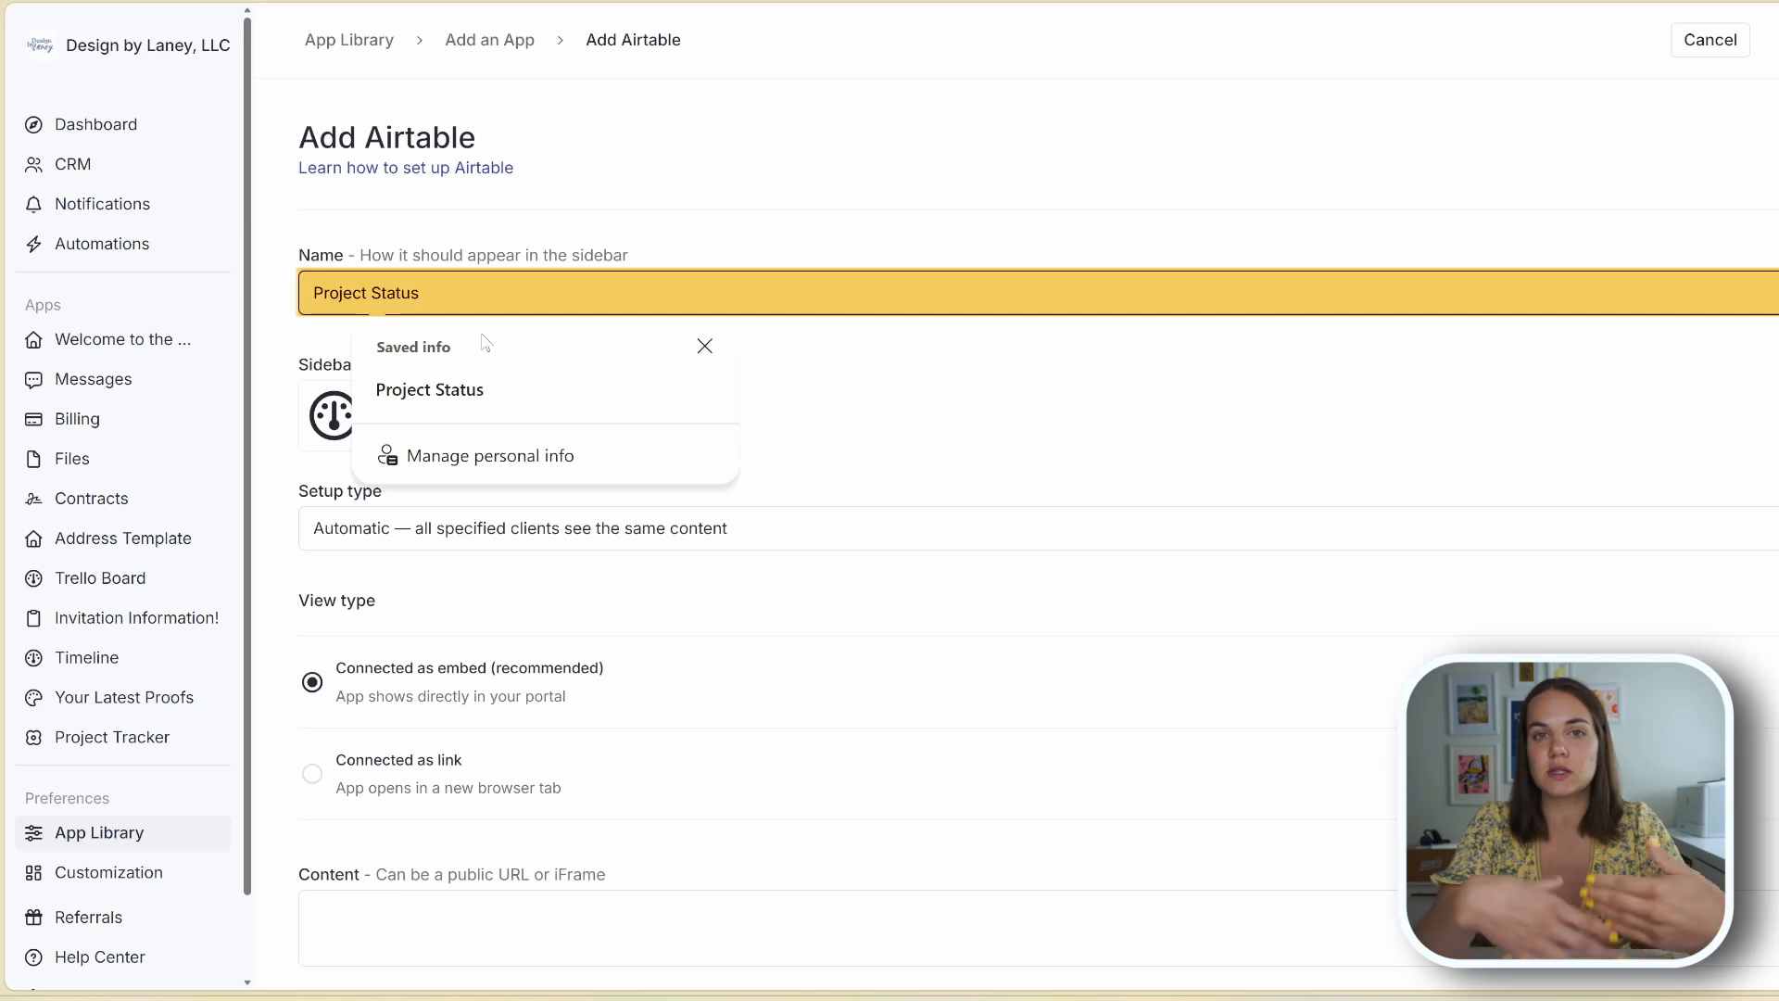
left_click(852, 401)
Step: Set the app's setup type to Manual so that content is connected separately for each client
scroll(808, 371, "down", 3)
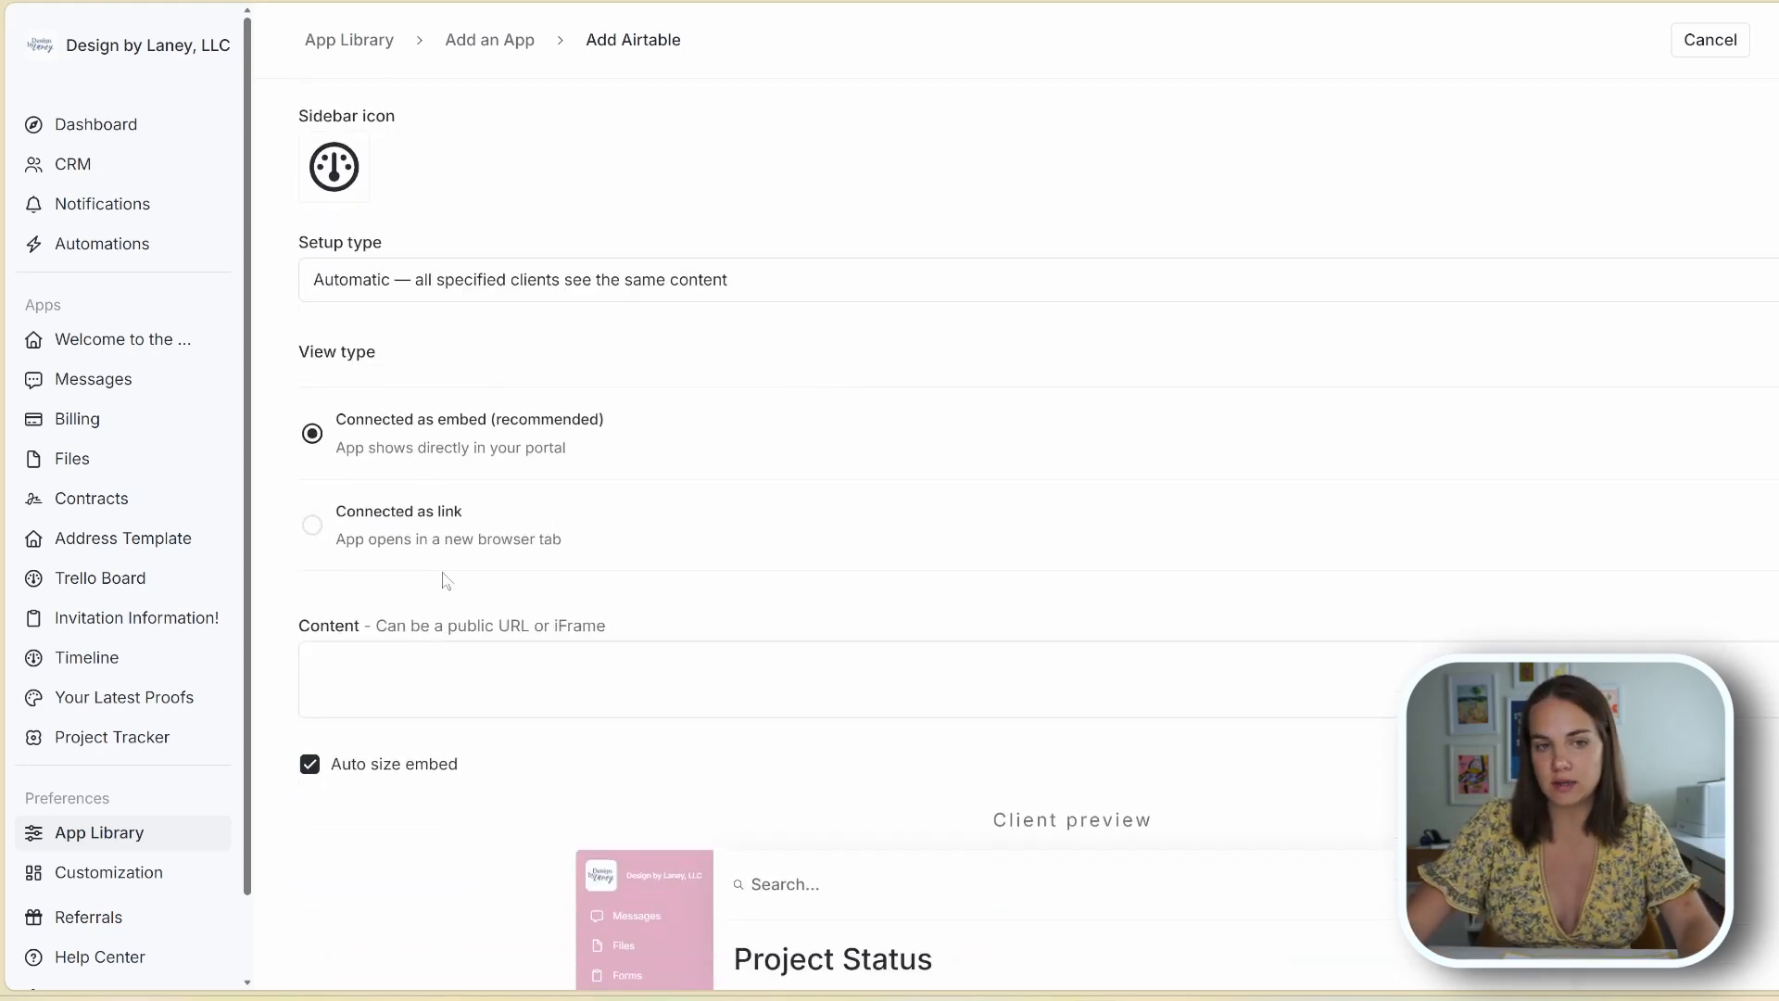
left_click(480, 281)
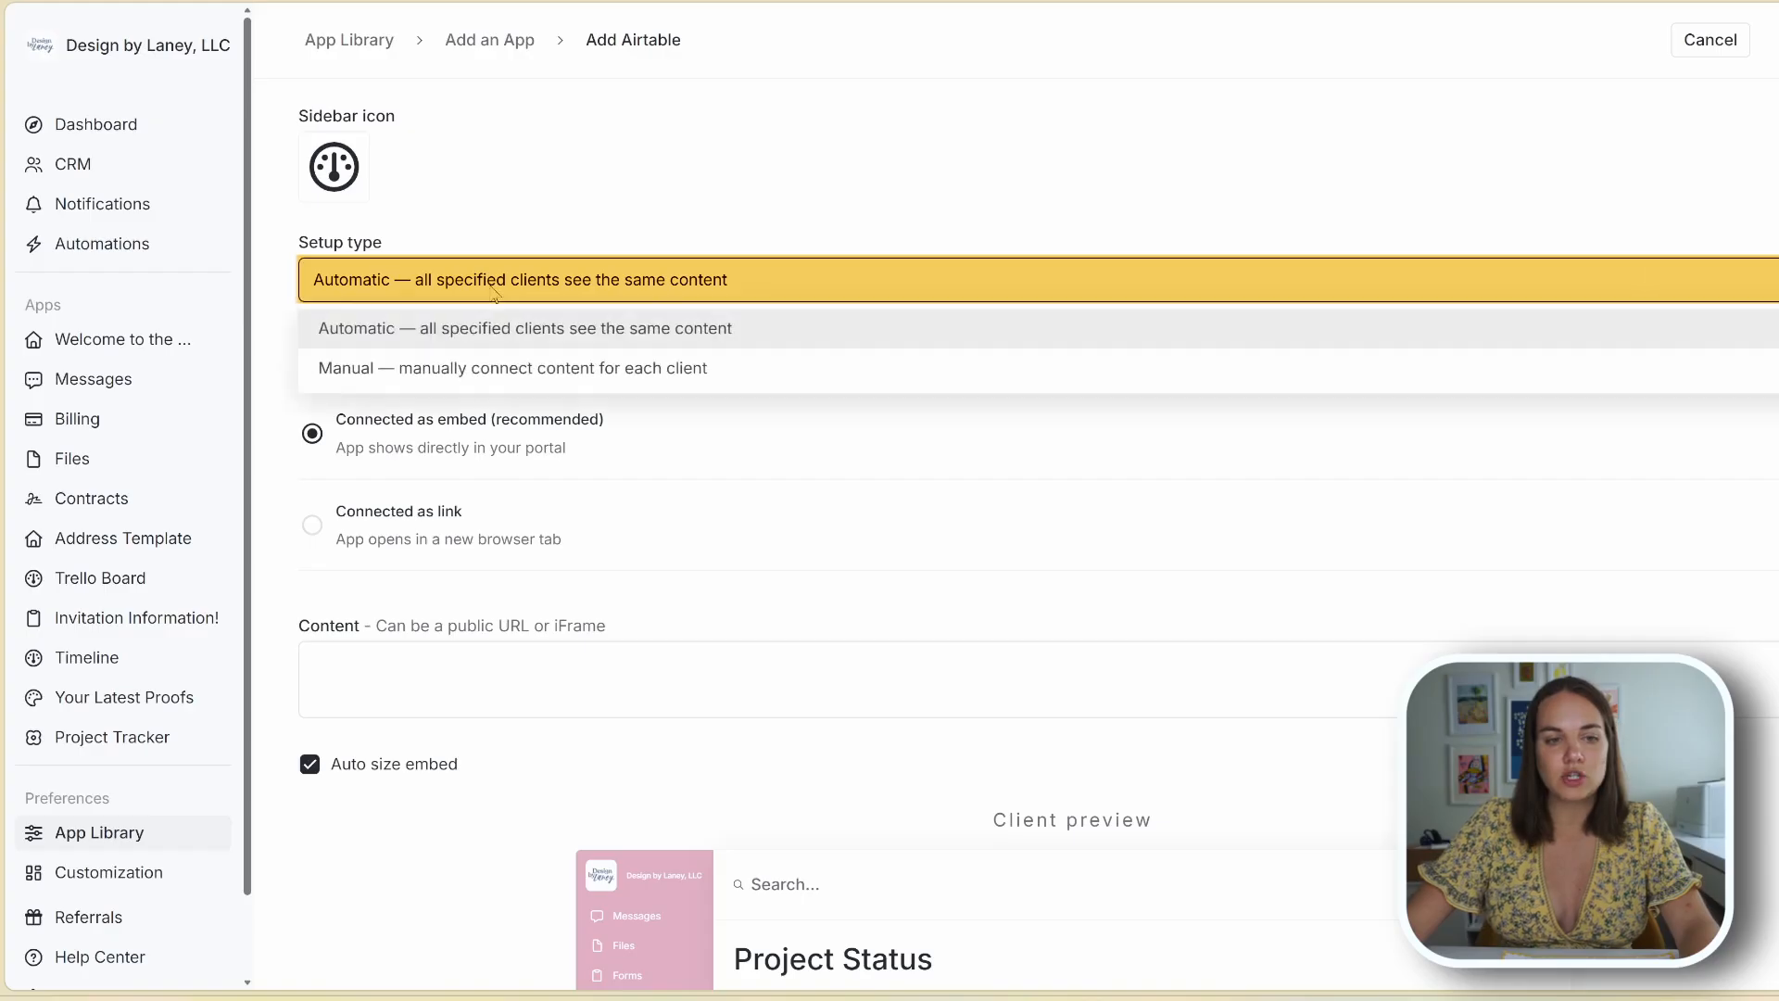
left_click(457, 369)
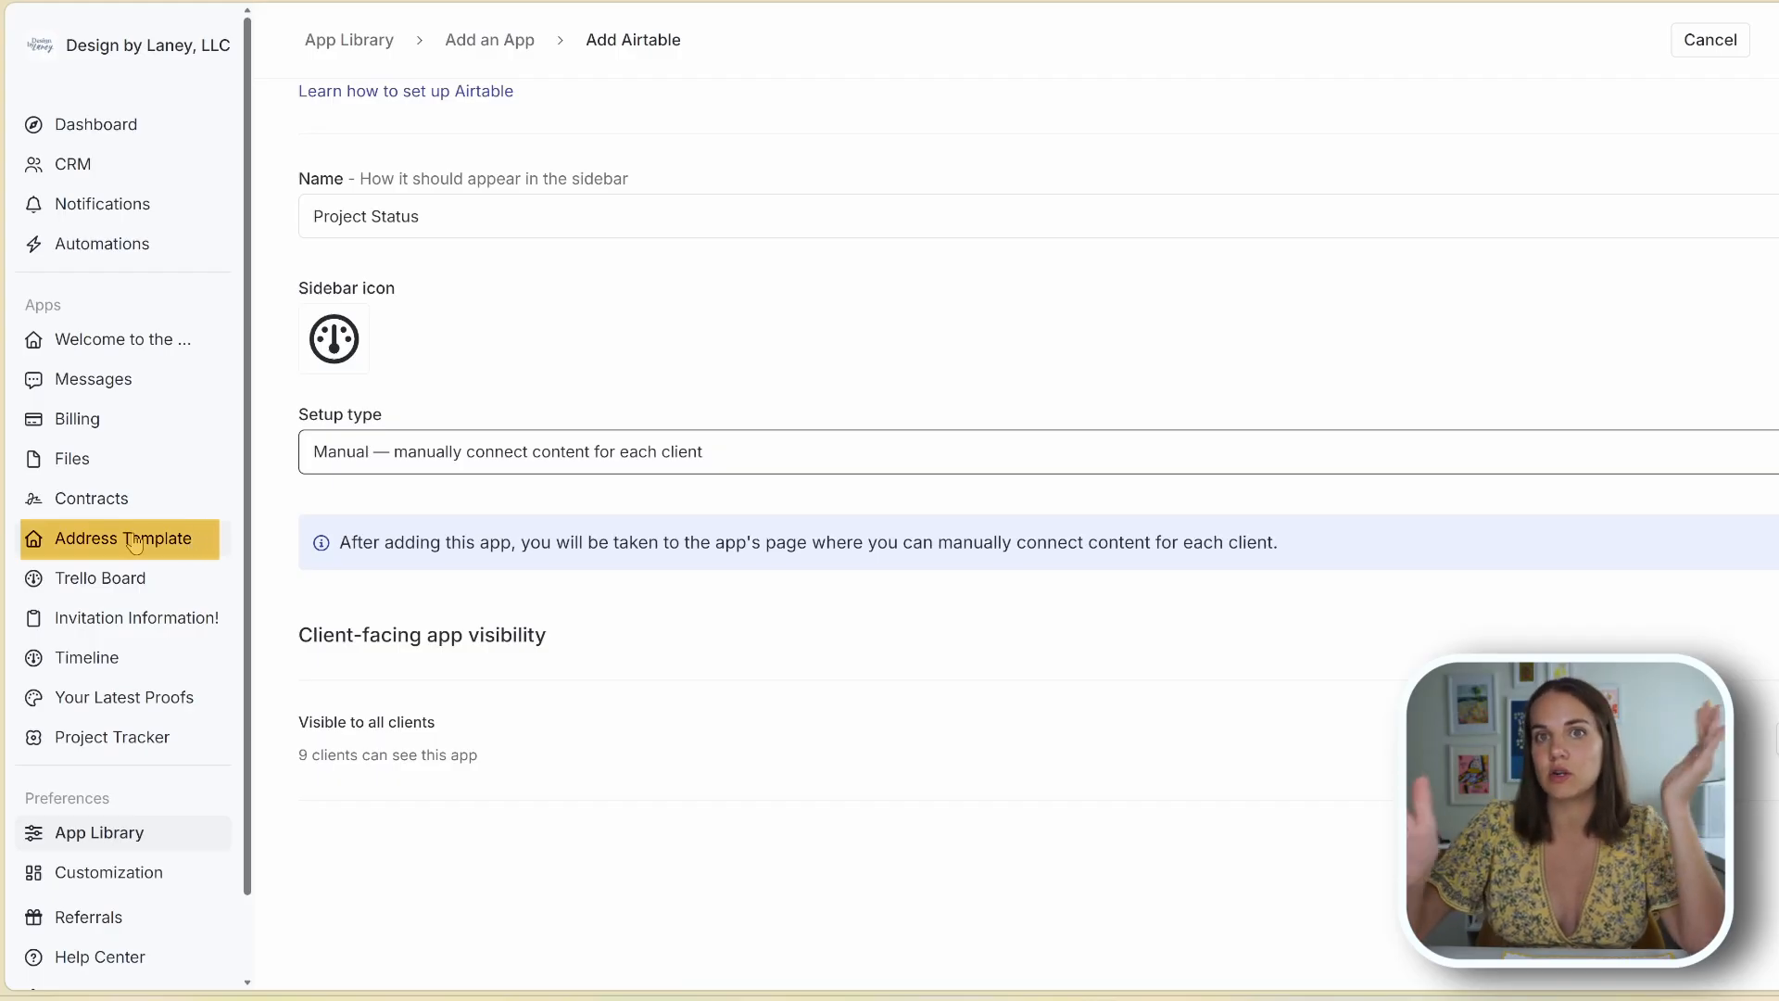
Step: Save the app's visibility as Visible to all clients and finish adding Project Status
left_click(626, 334)
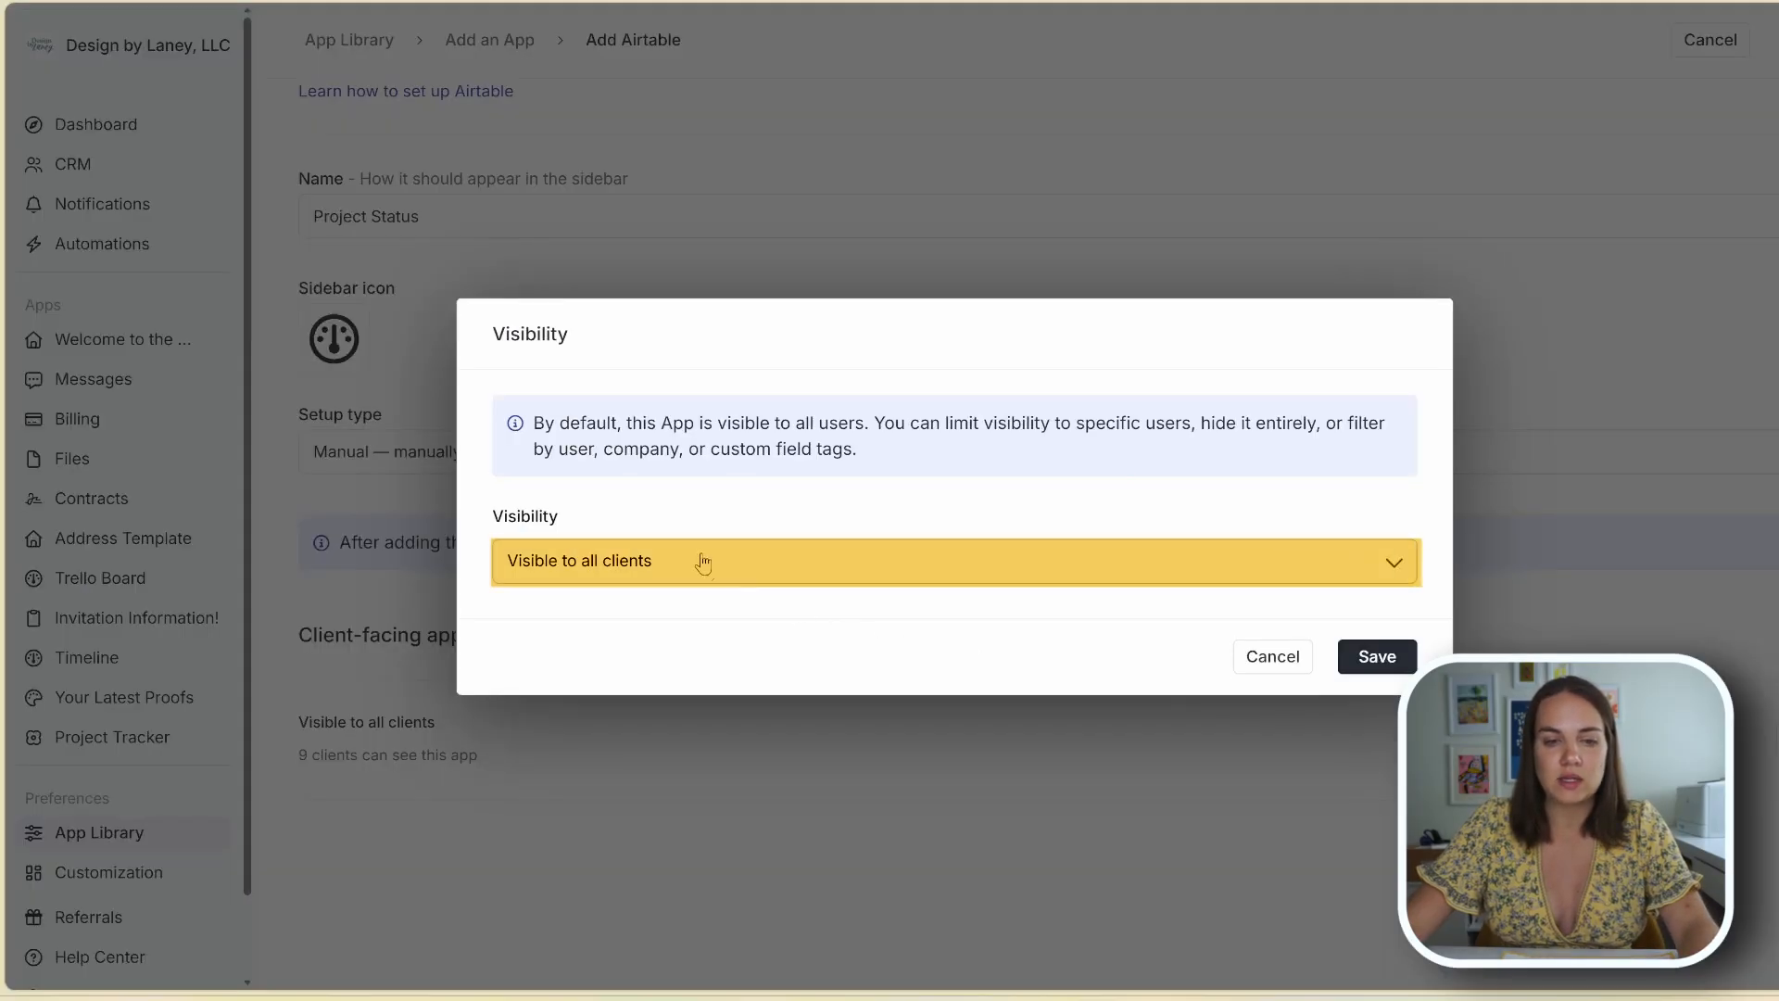
left_click(706, 560)
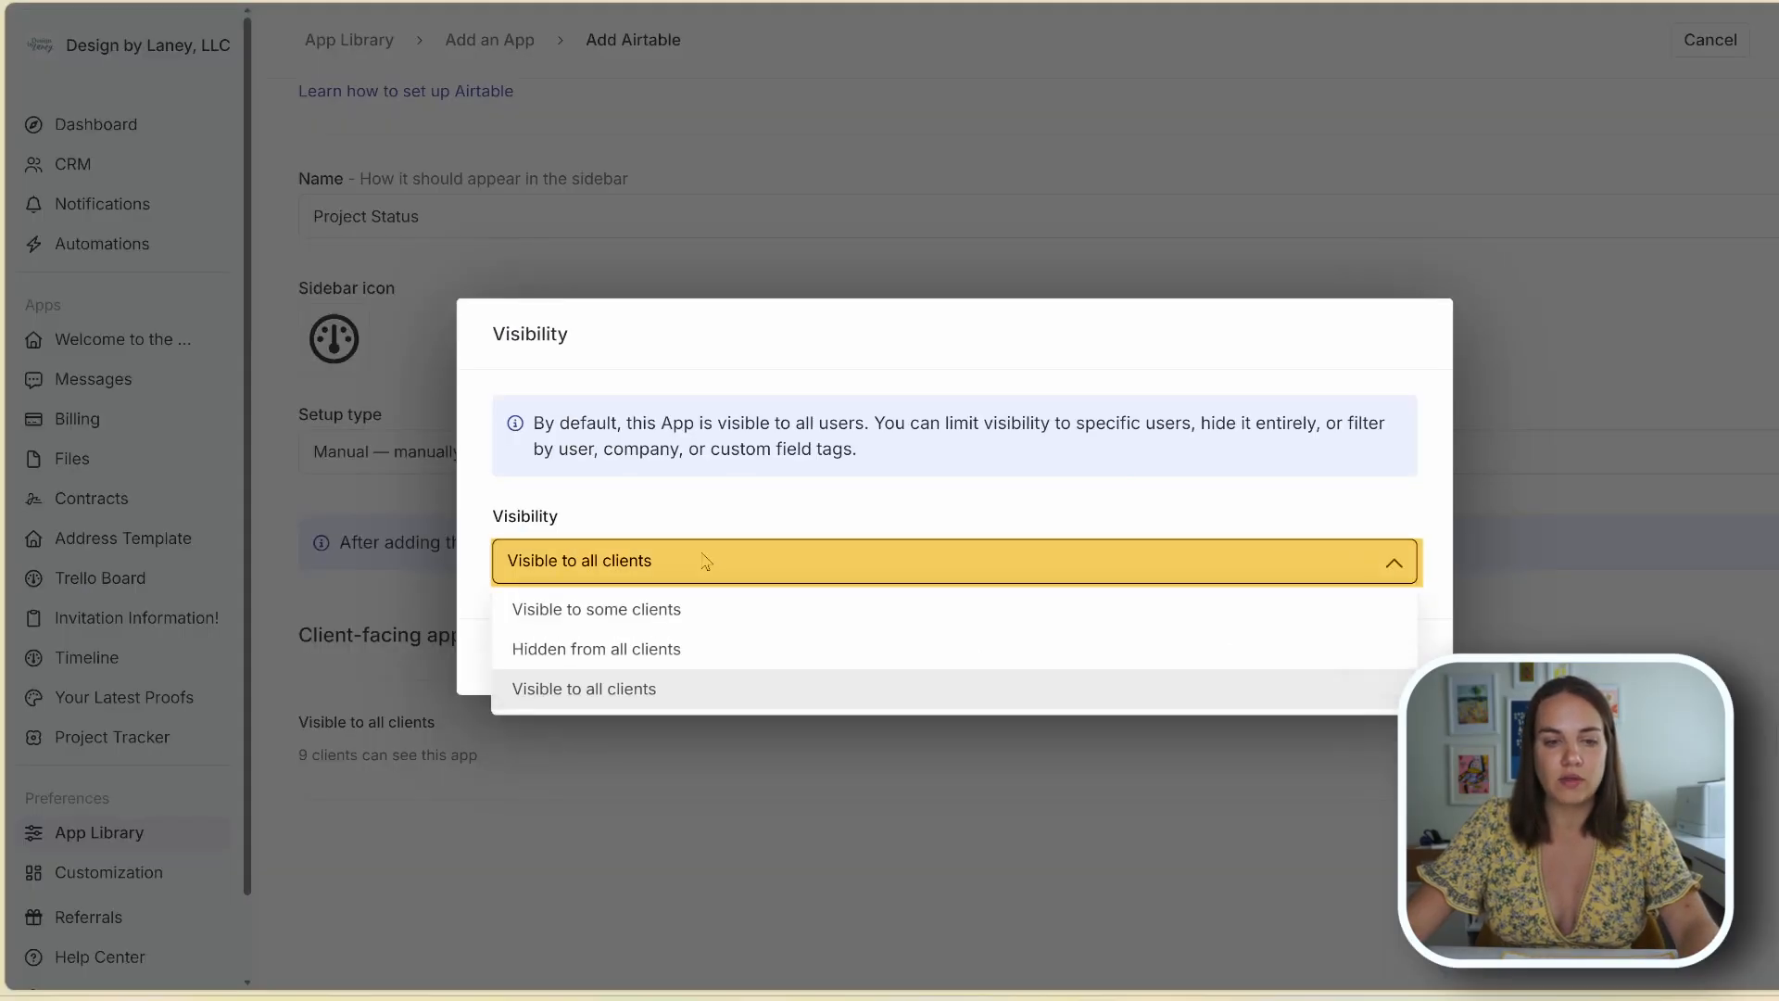
left_click(738, 706)
left_click(1367, 655)
scroll(1598, 556, "up", 1)
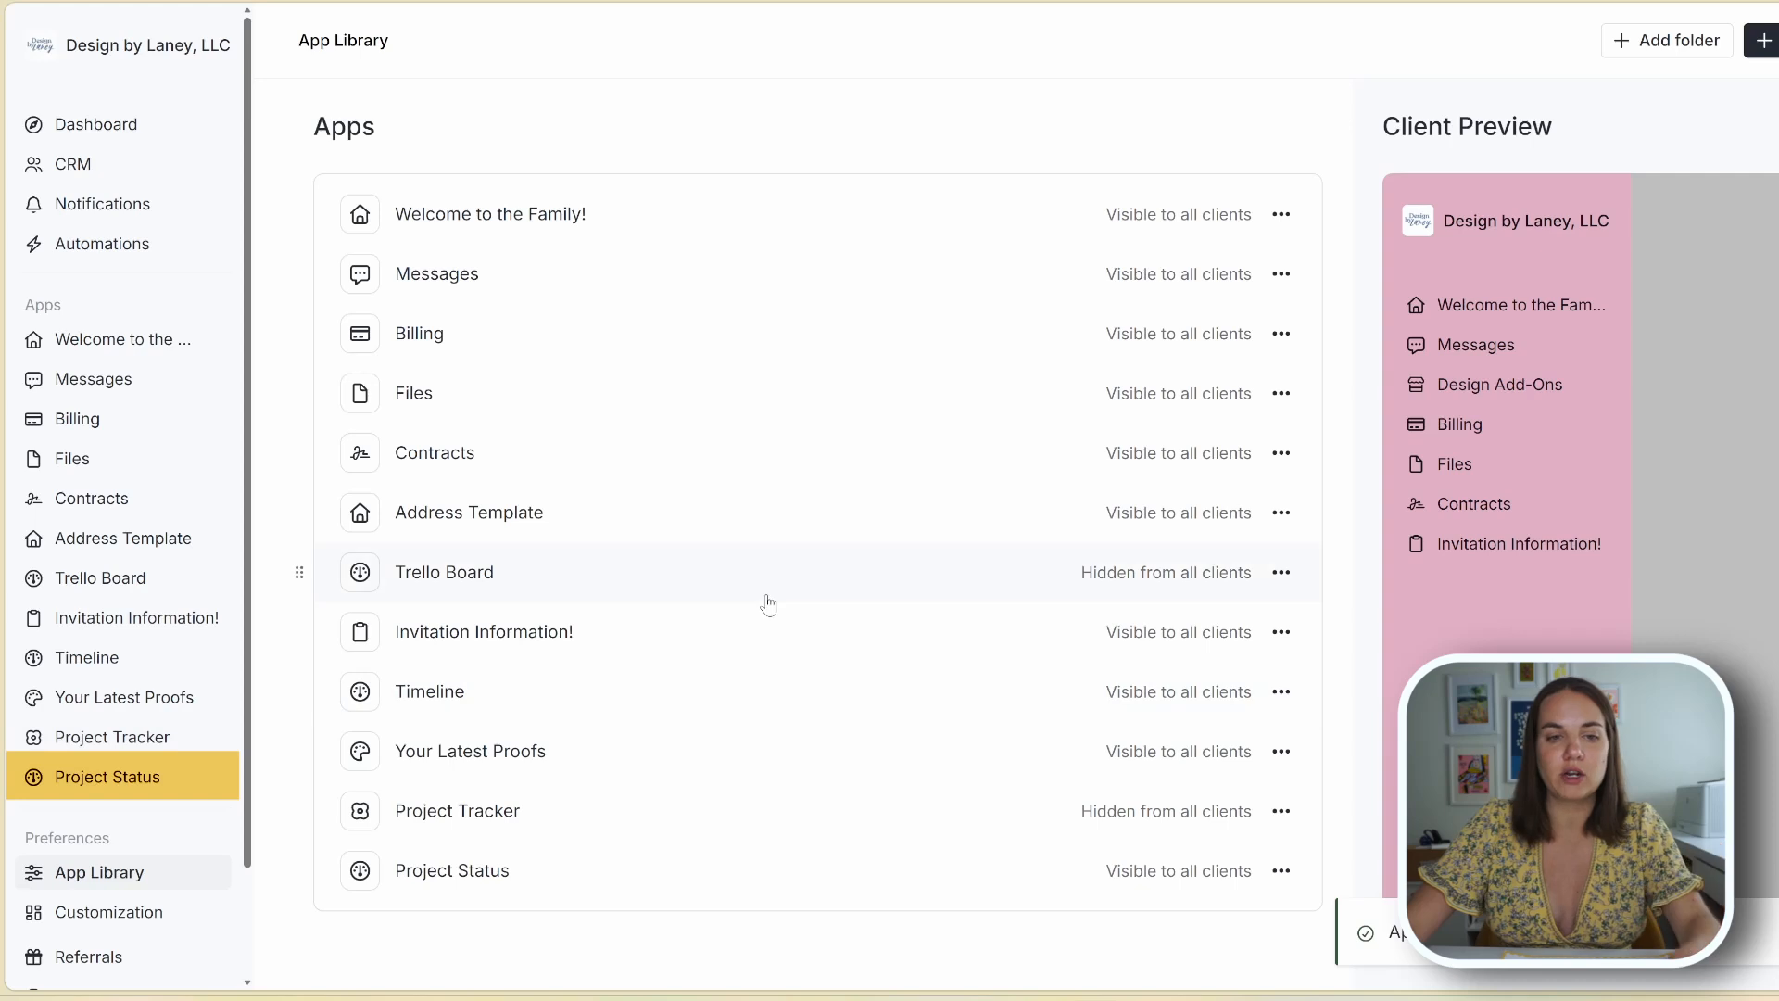
Step: Open the Project Status app and start its first embed for the wedding company's channel
left_click(1276, 871)
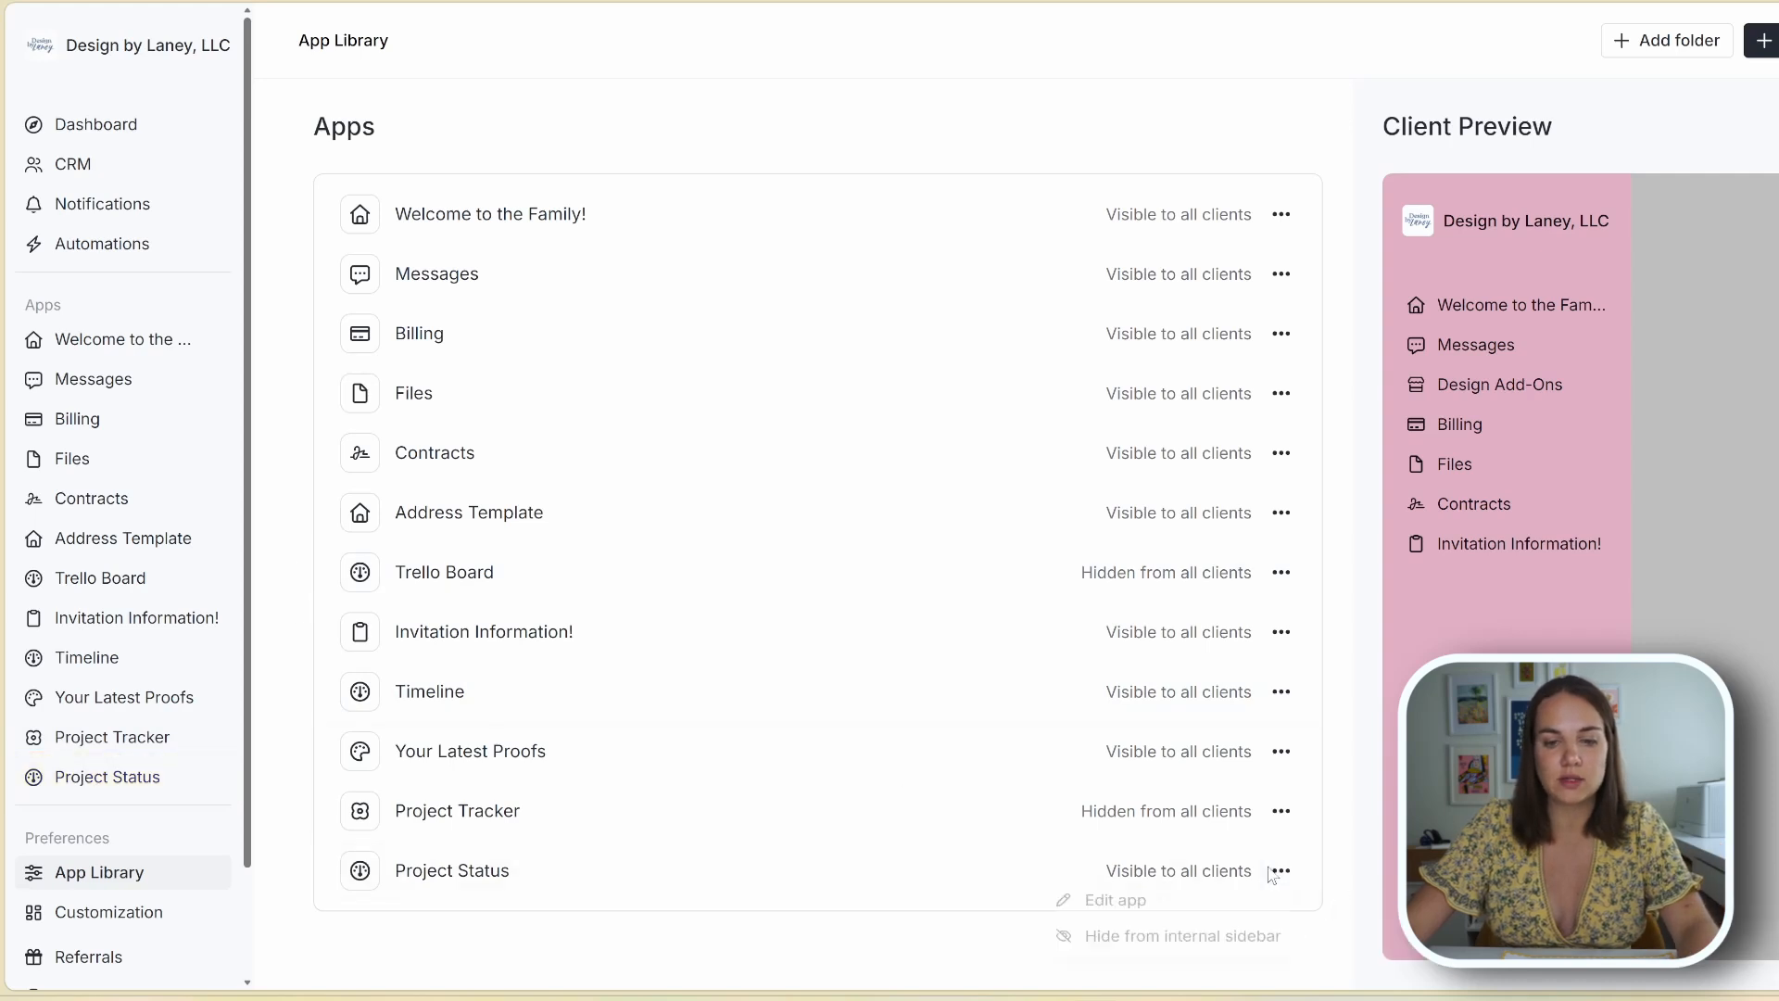
left_click(431, 869)
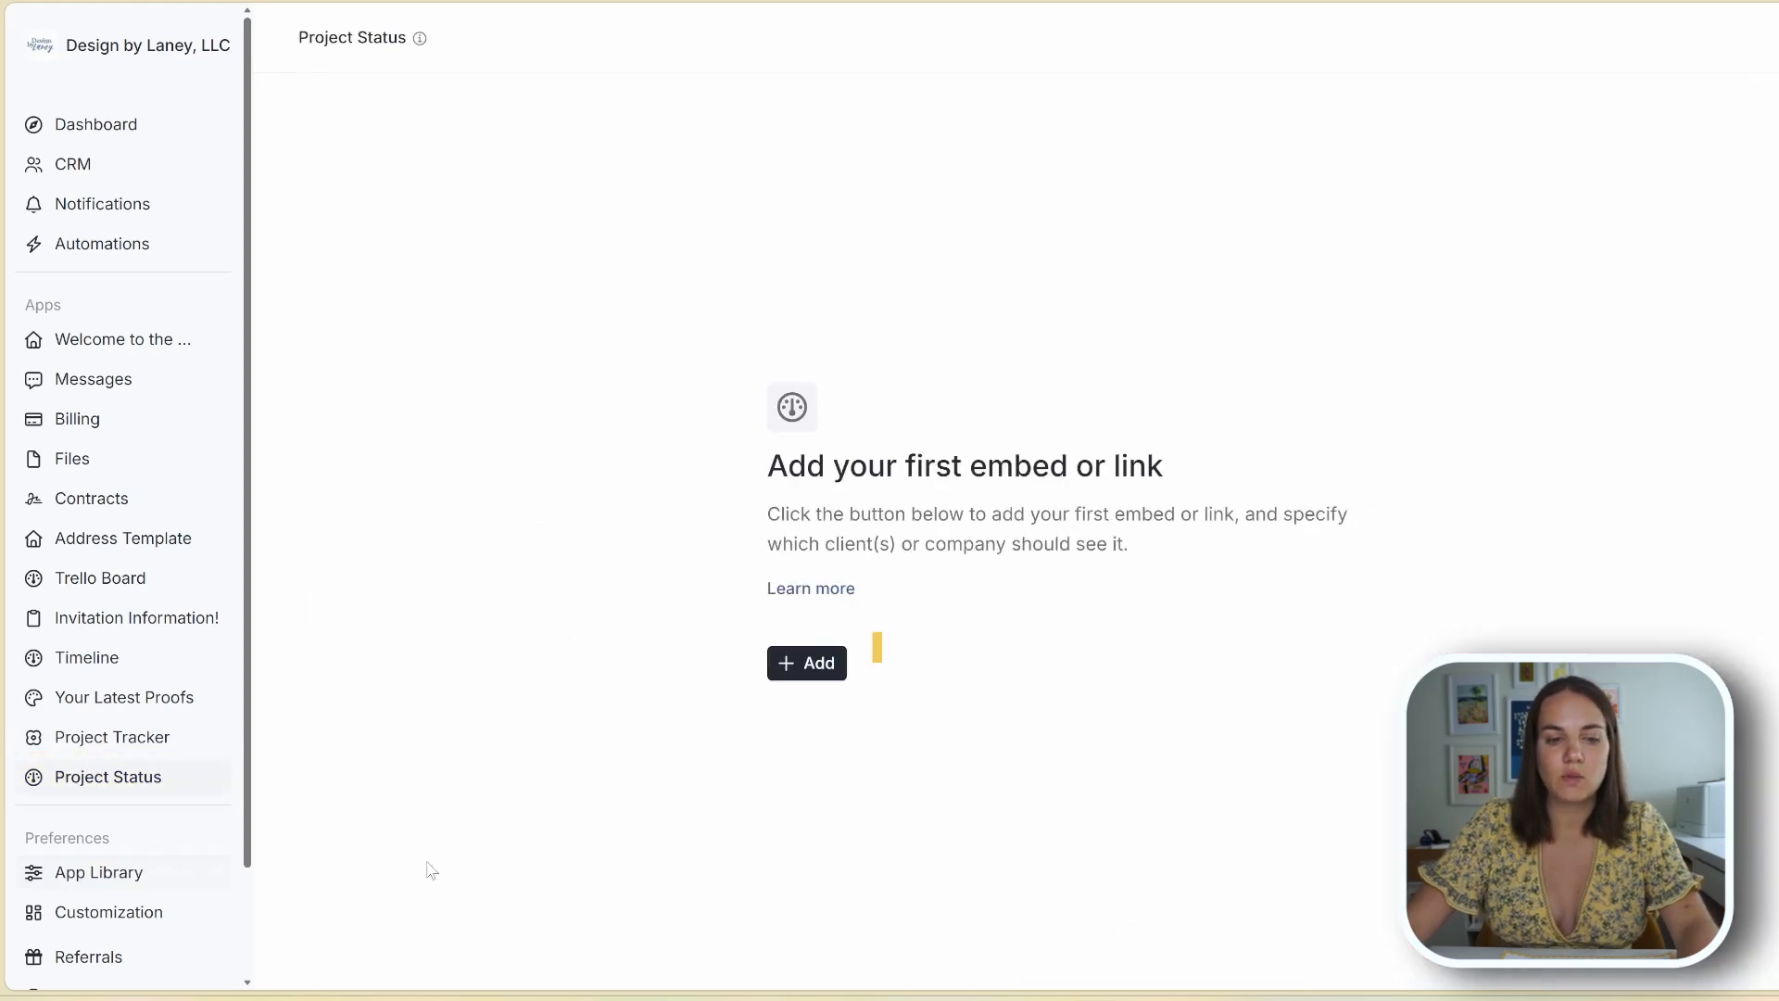
left_click(815, 665)
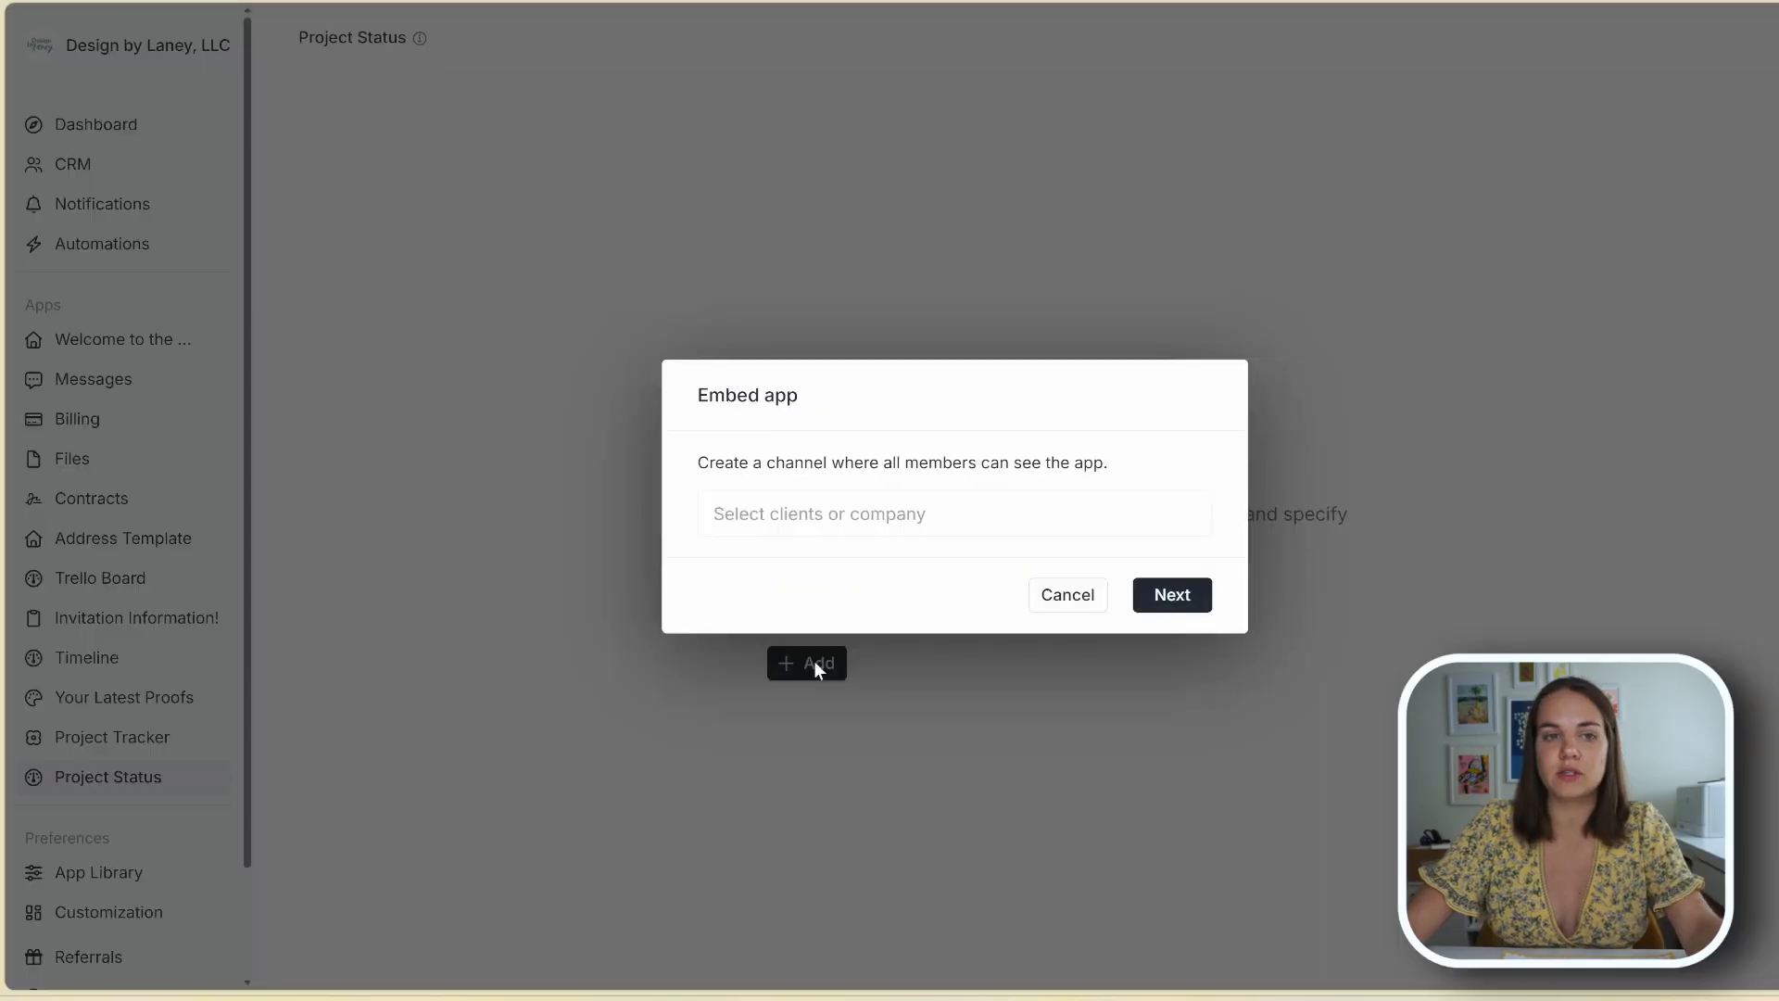
left_click(890, 514)
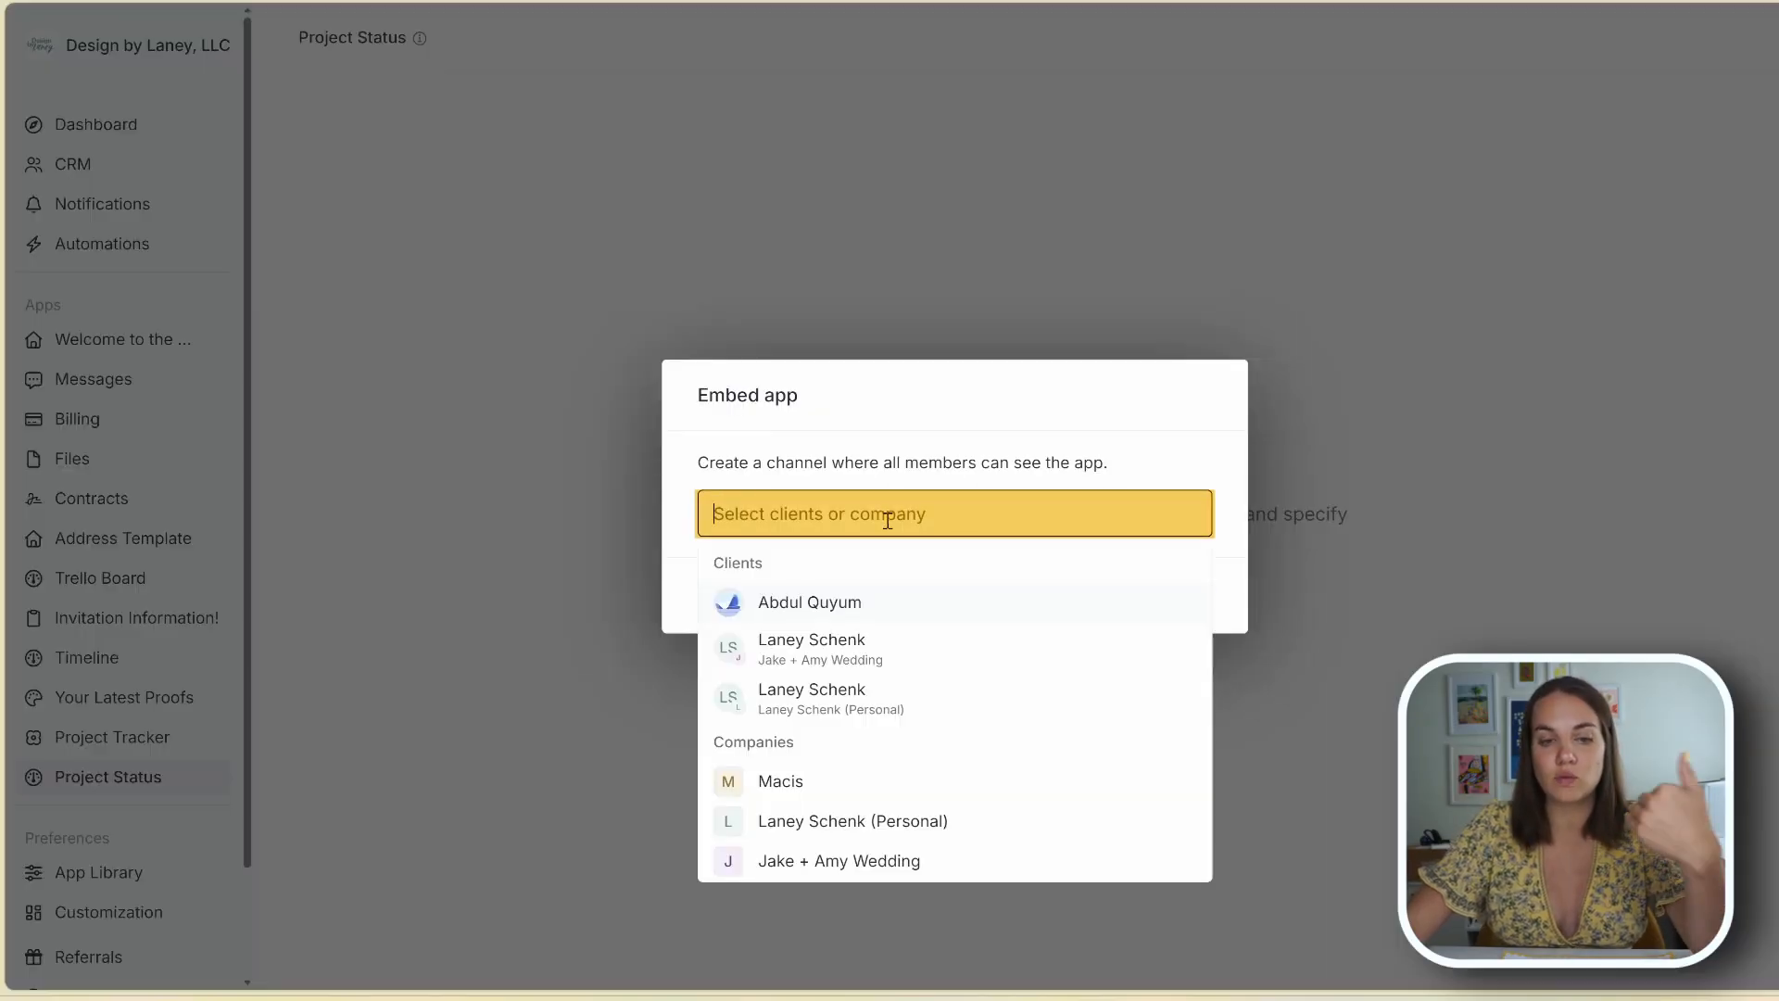
left_click(866, 861)
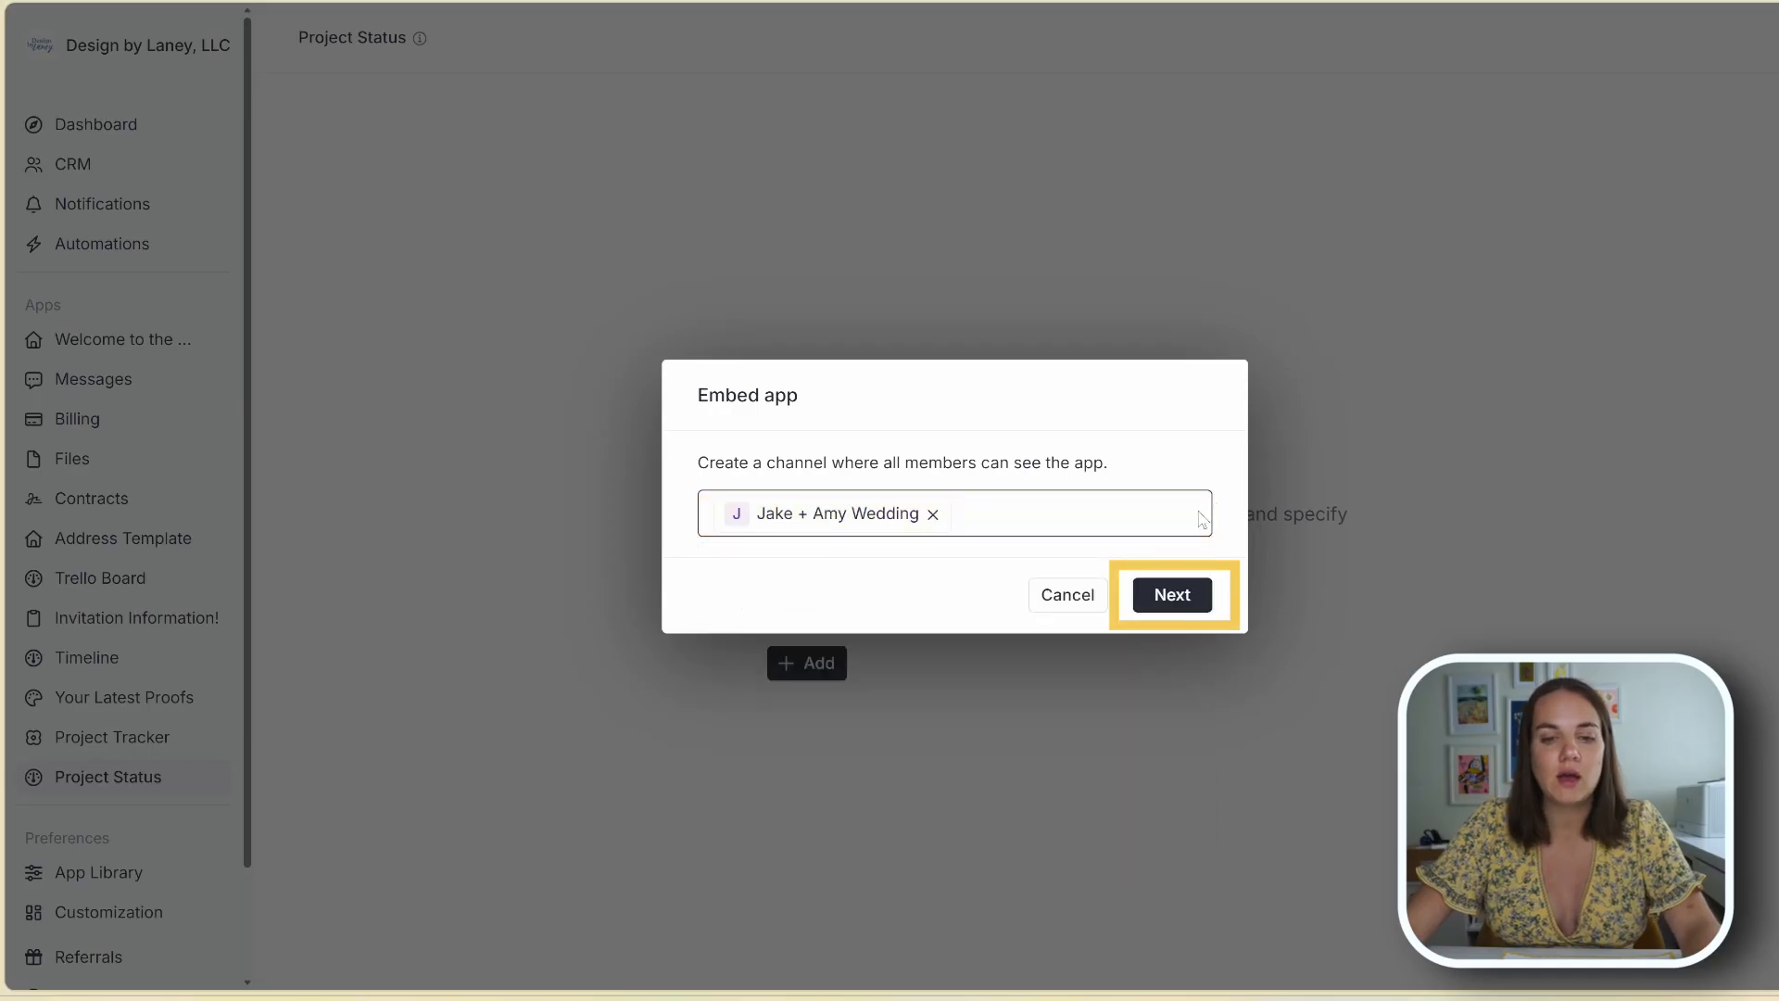
left_click(1168, 596)
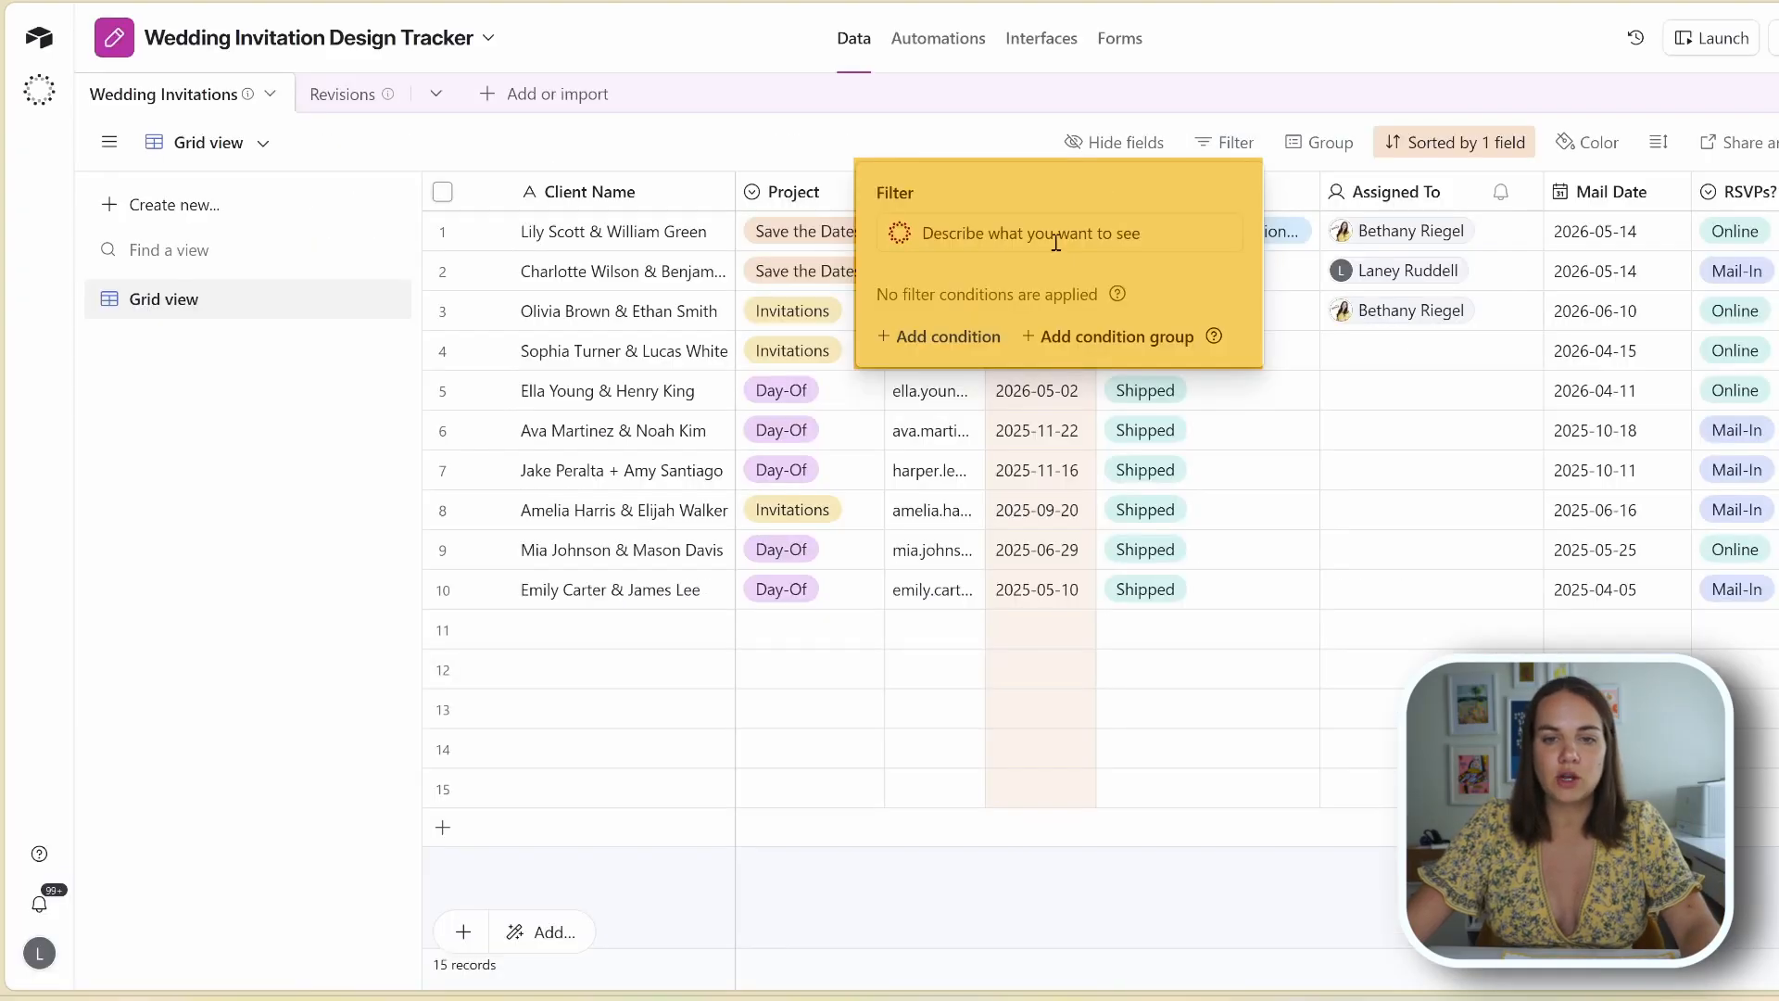
Step: In Airtable, filter the Wedding Invitations grid by Client Name containing the client's first name, and open the base's web-sharing options
left_click(955, 338)
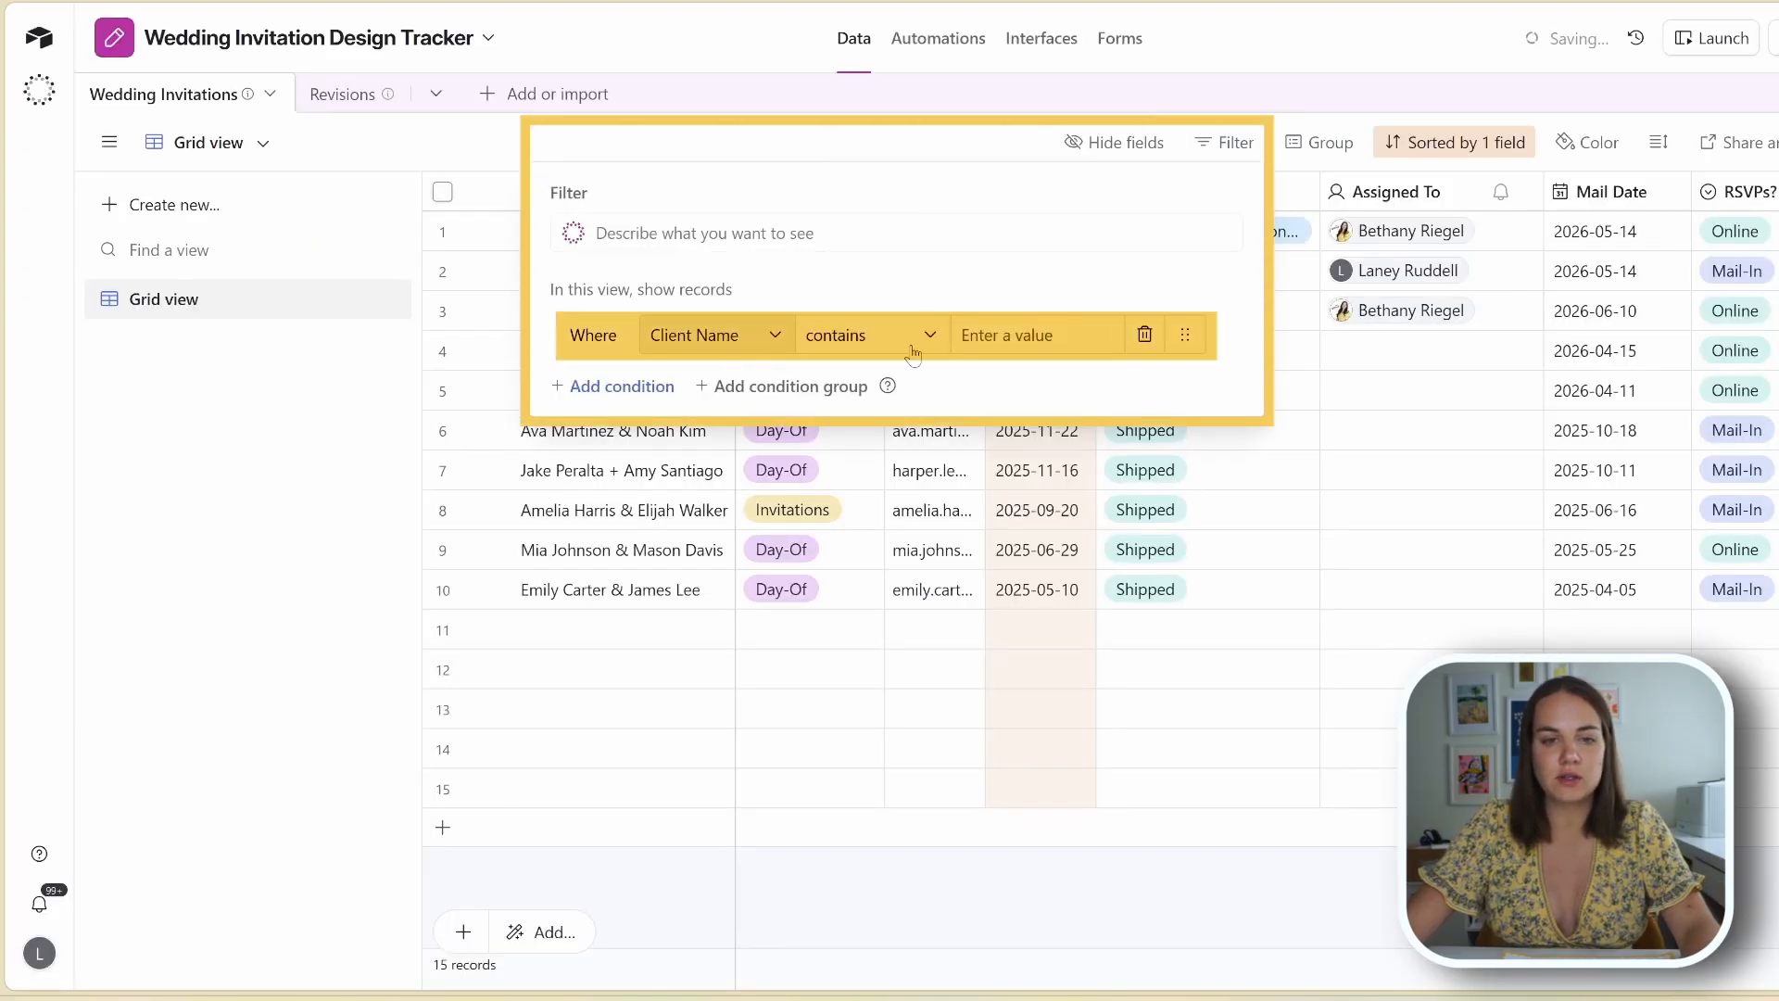
type("ake")
key("BackSpace")
type("jake")
left_click(1641, 547)
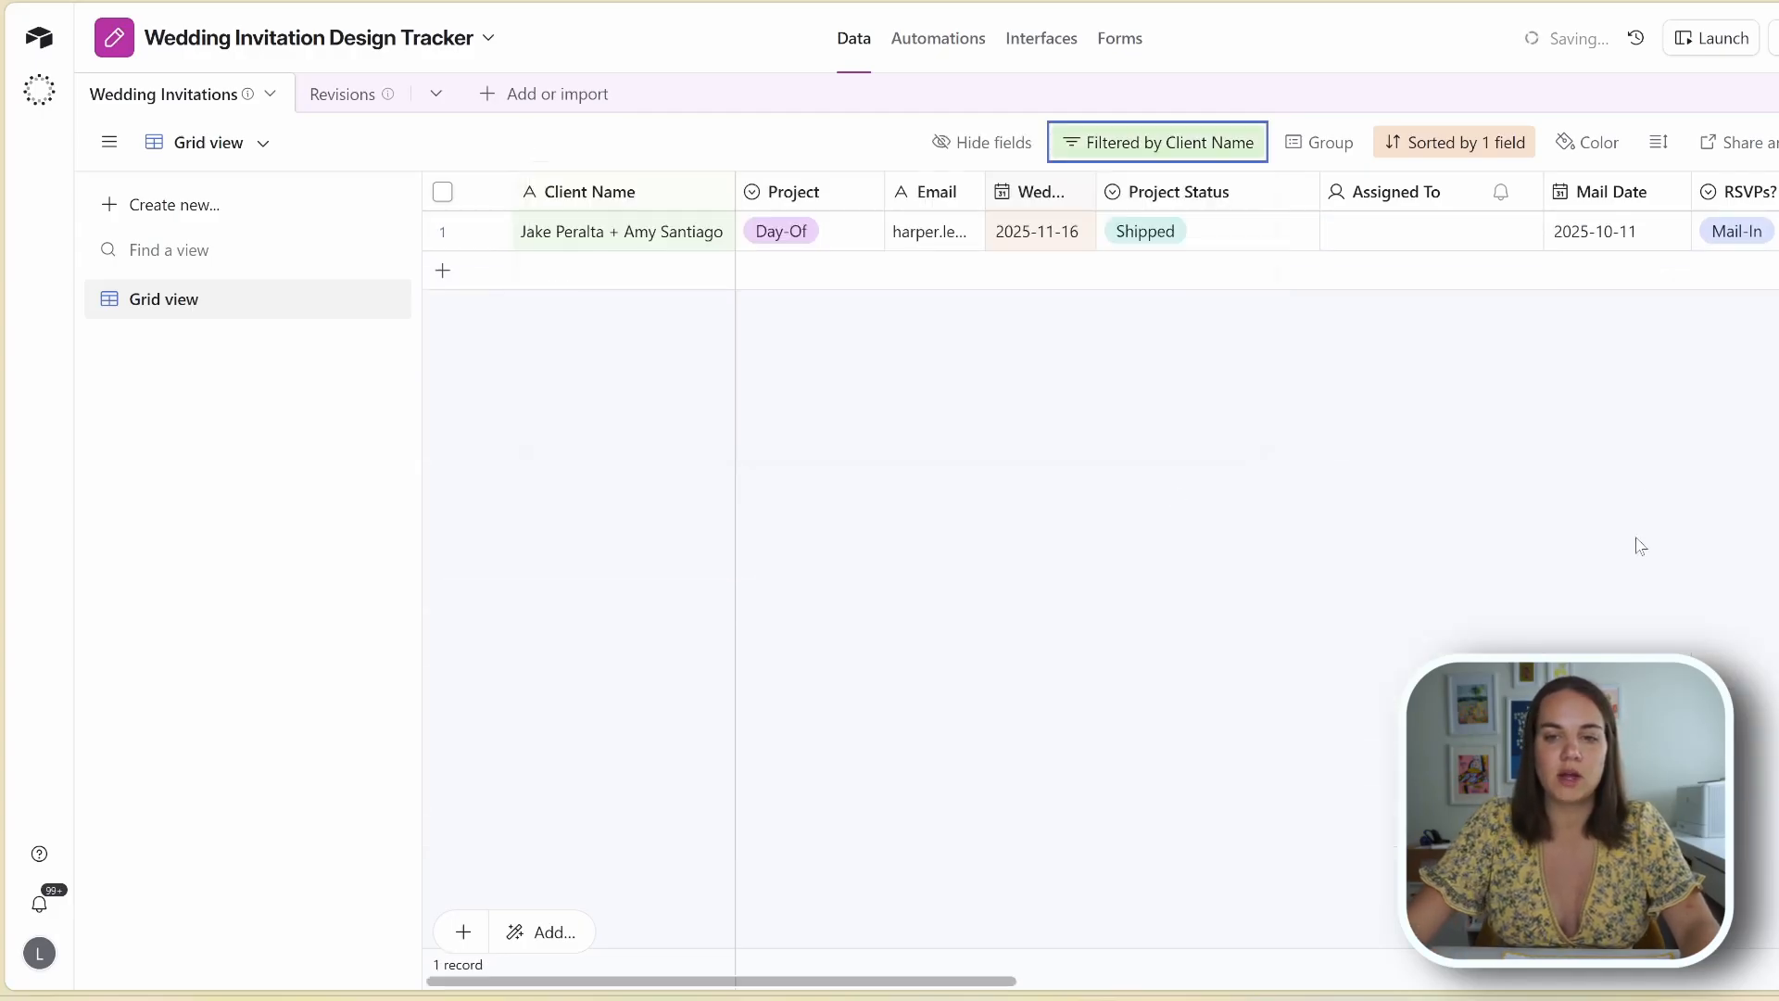
left_click(1731, 141)
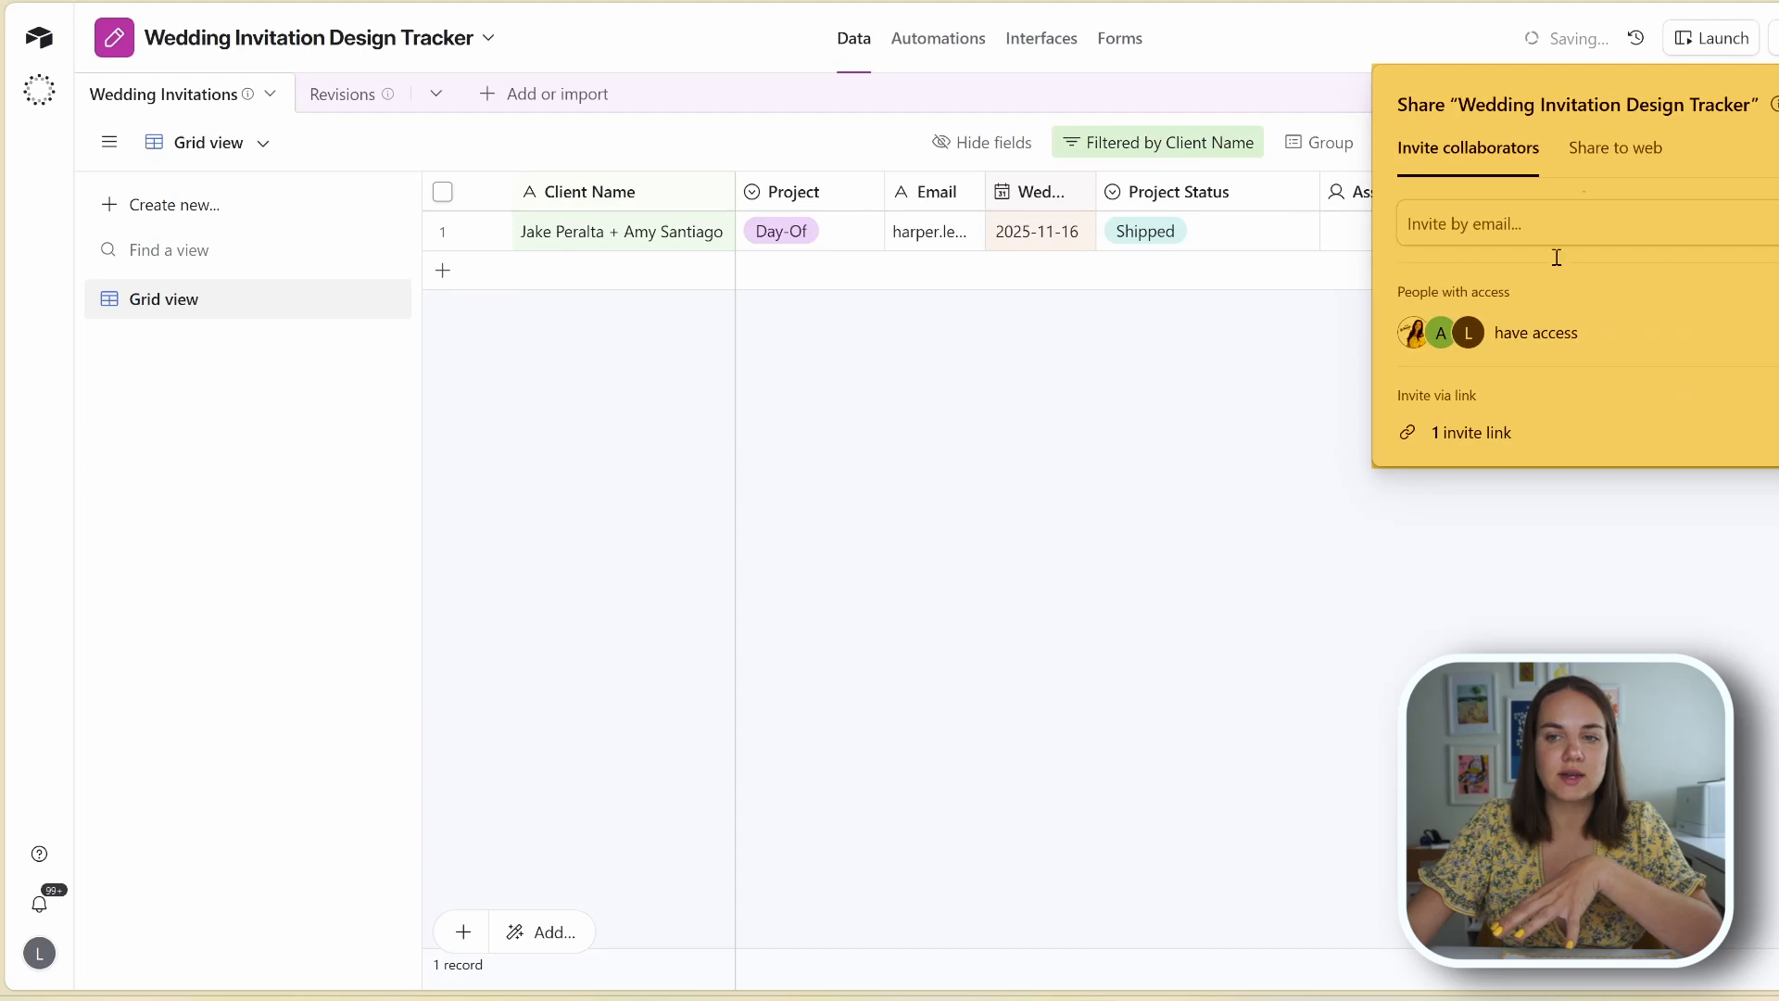
left_click(1594, 147)
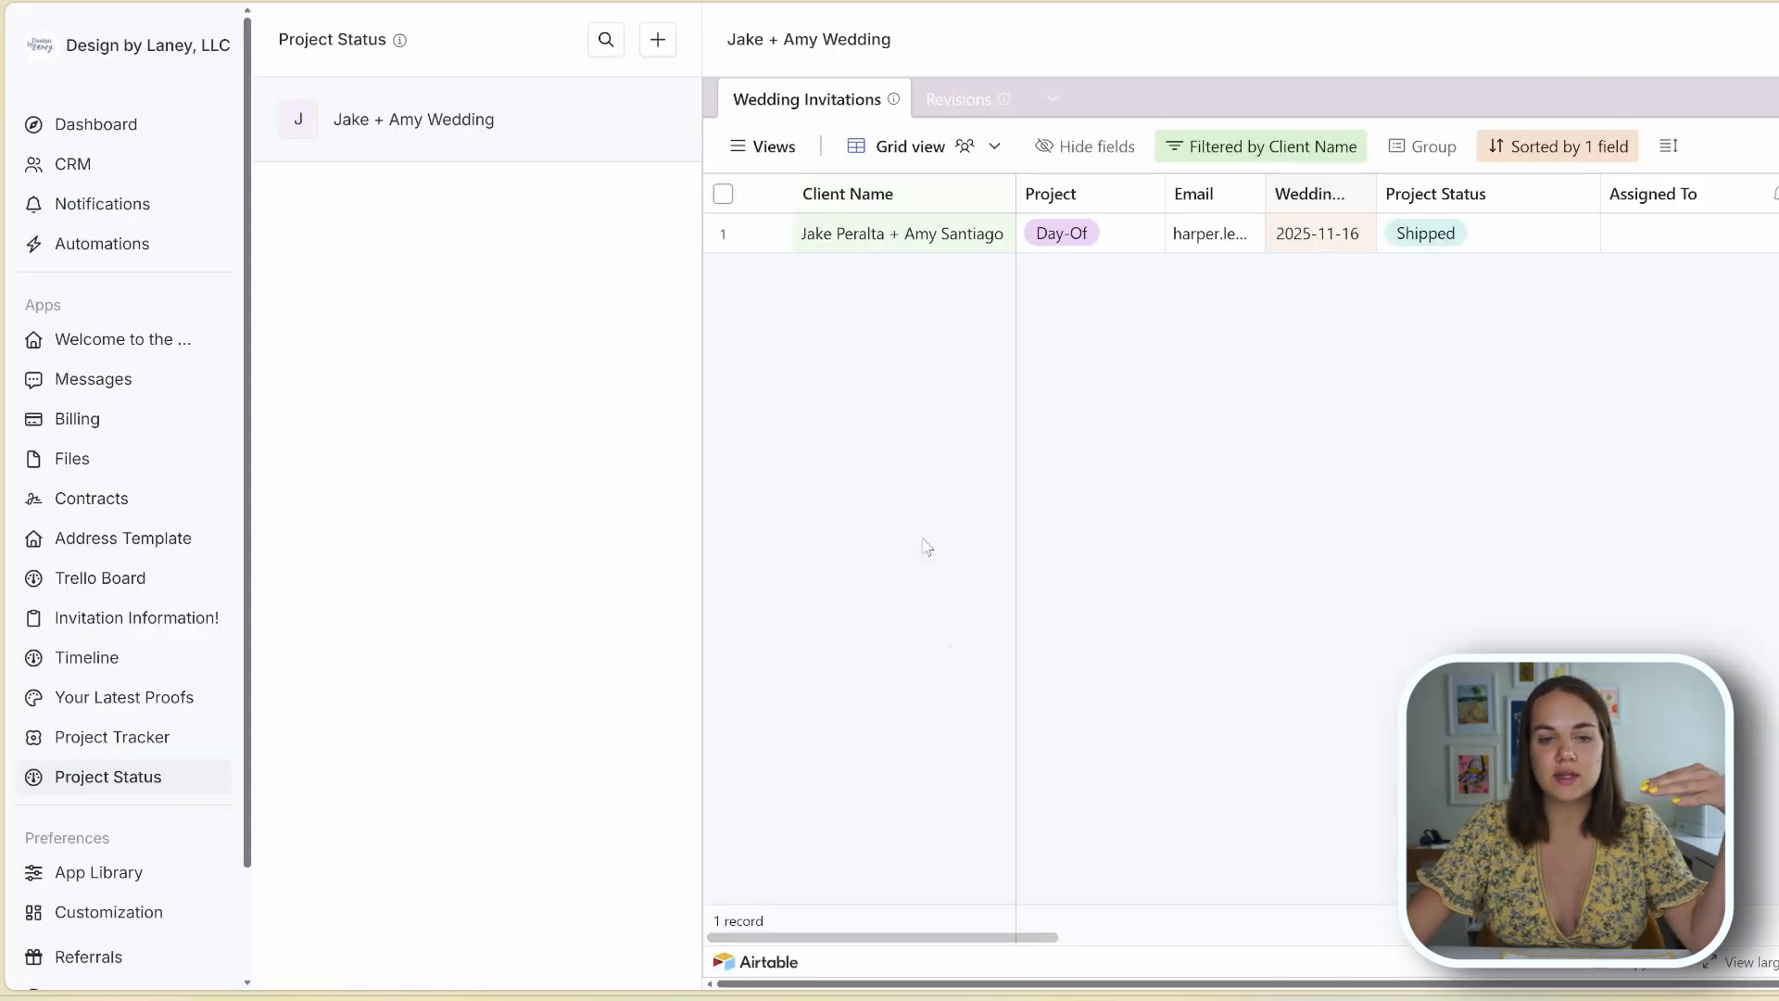
Step: Check which clients and companies can be selected for another Project Status embed, and cancel without adding one
mouse_move(890, 937)
left_mouse_down()
mouse_move(973, 954)
mouse_move(872, 950)
left_mouse_up()
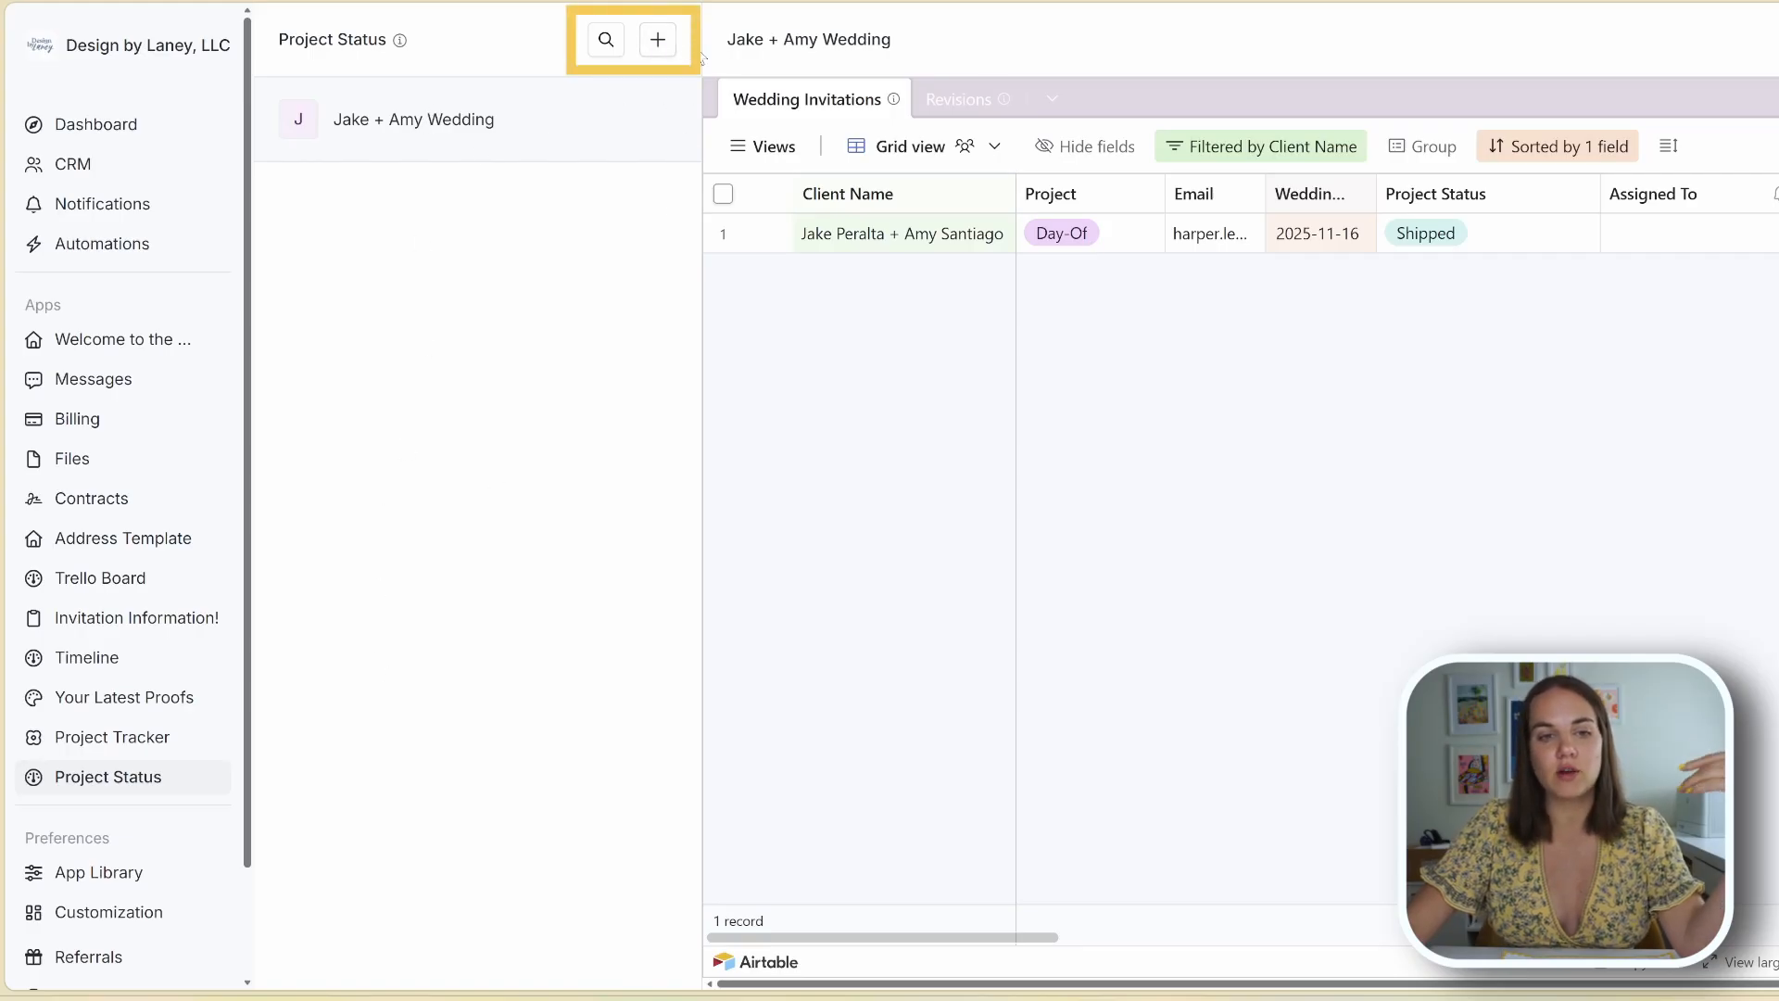
left_click(657, 38)
left_click(1009, 512)
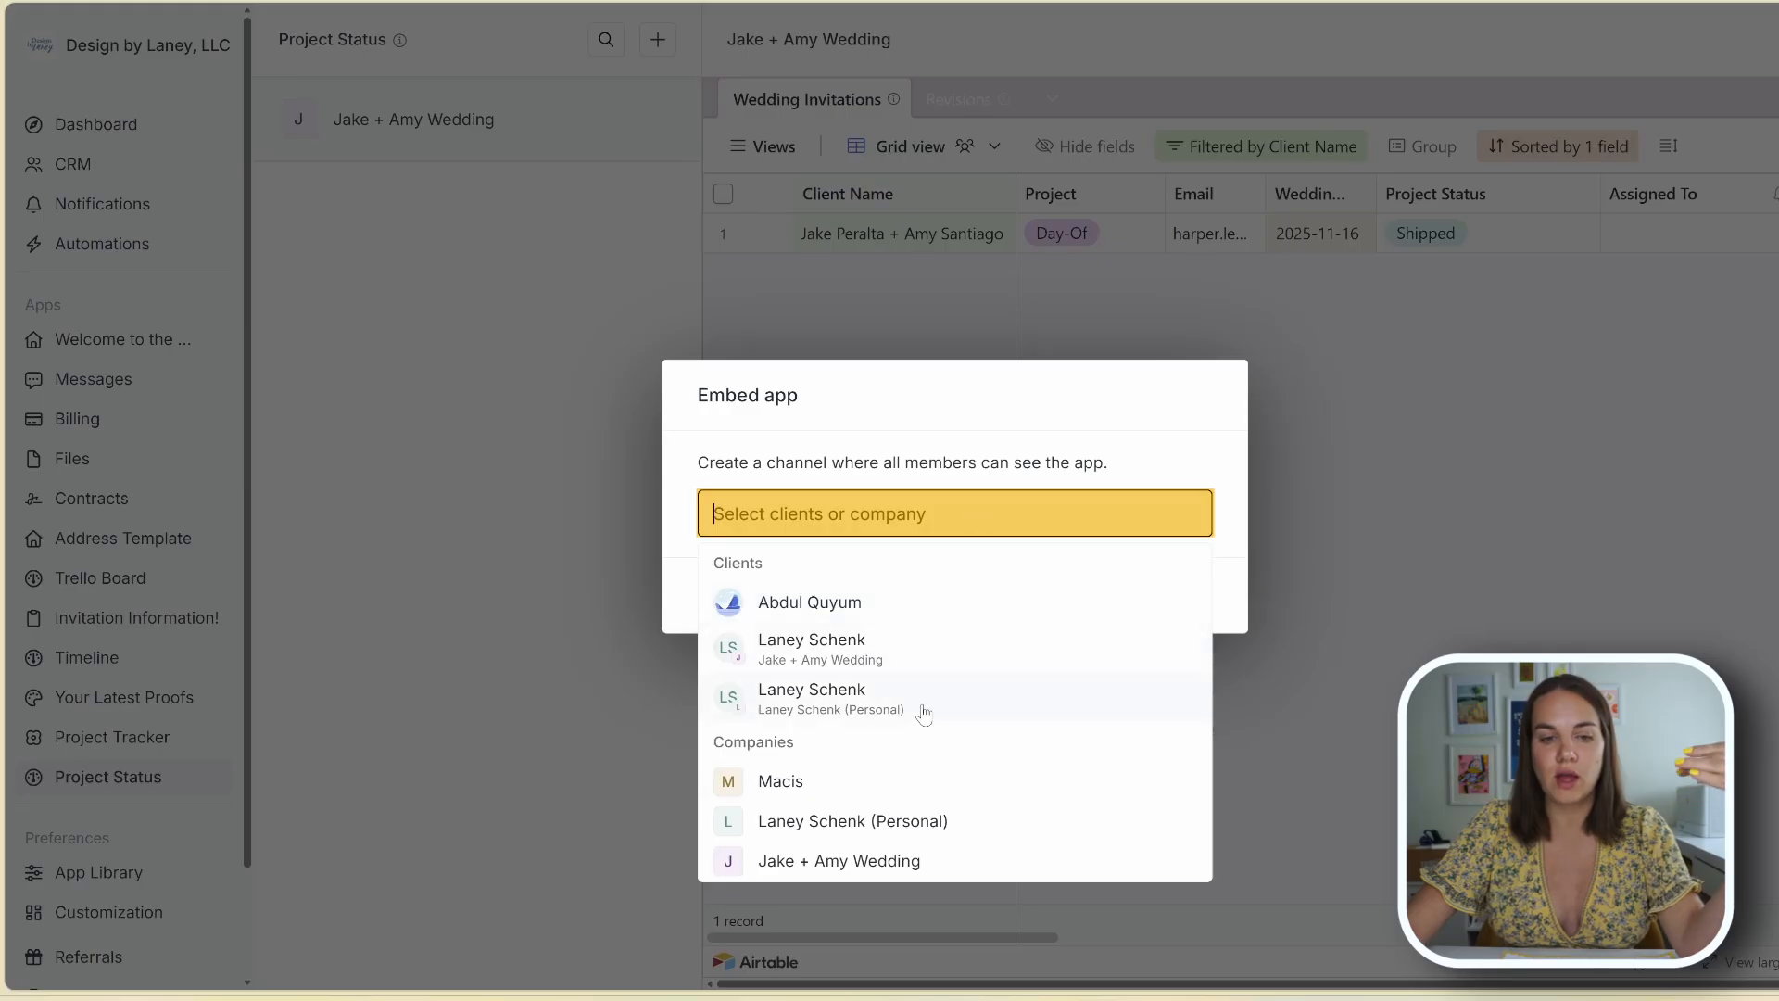
left_click(1054, 432)
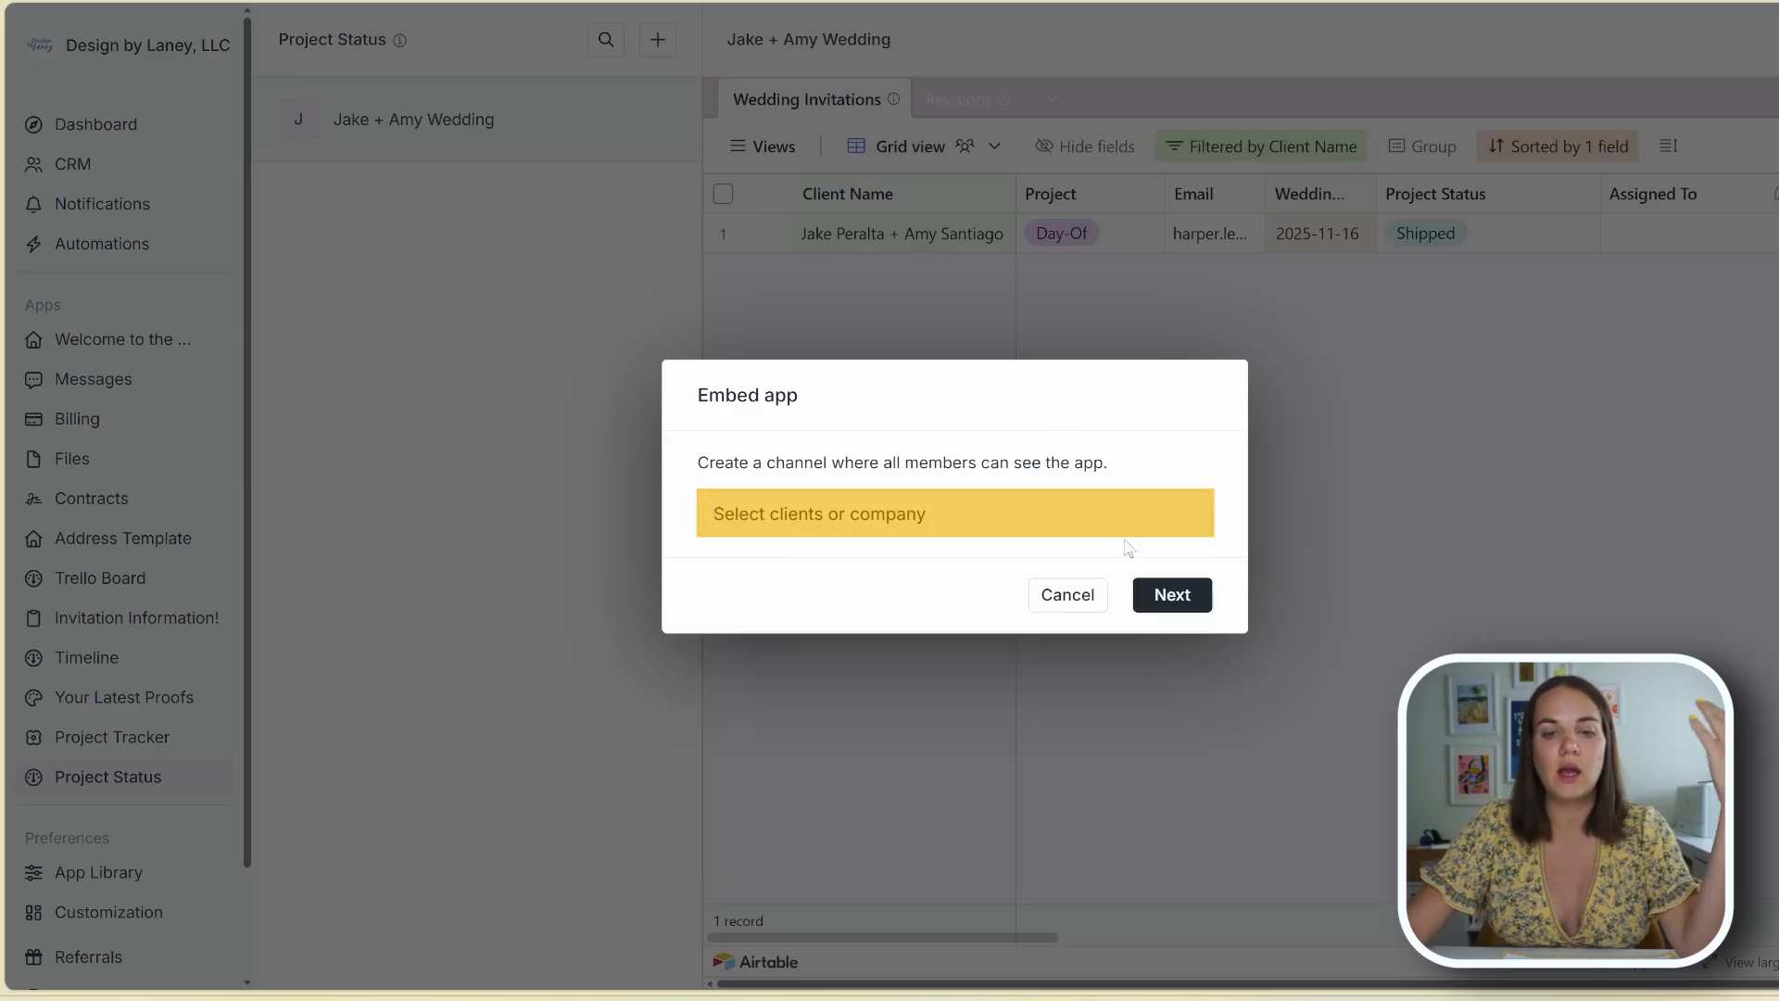
left_click(1066, 593)
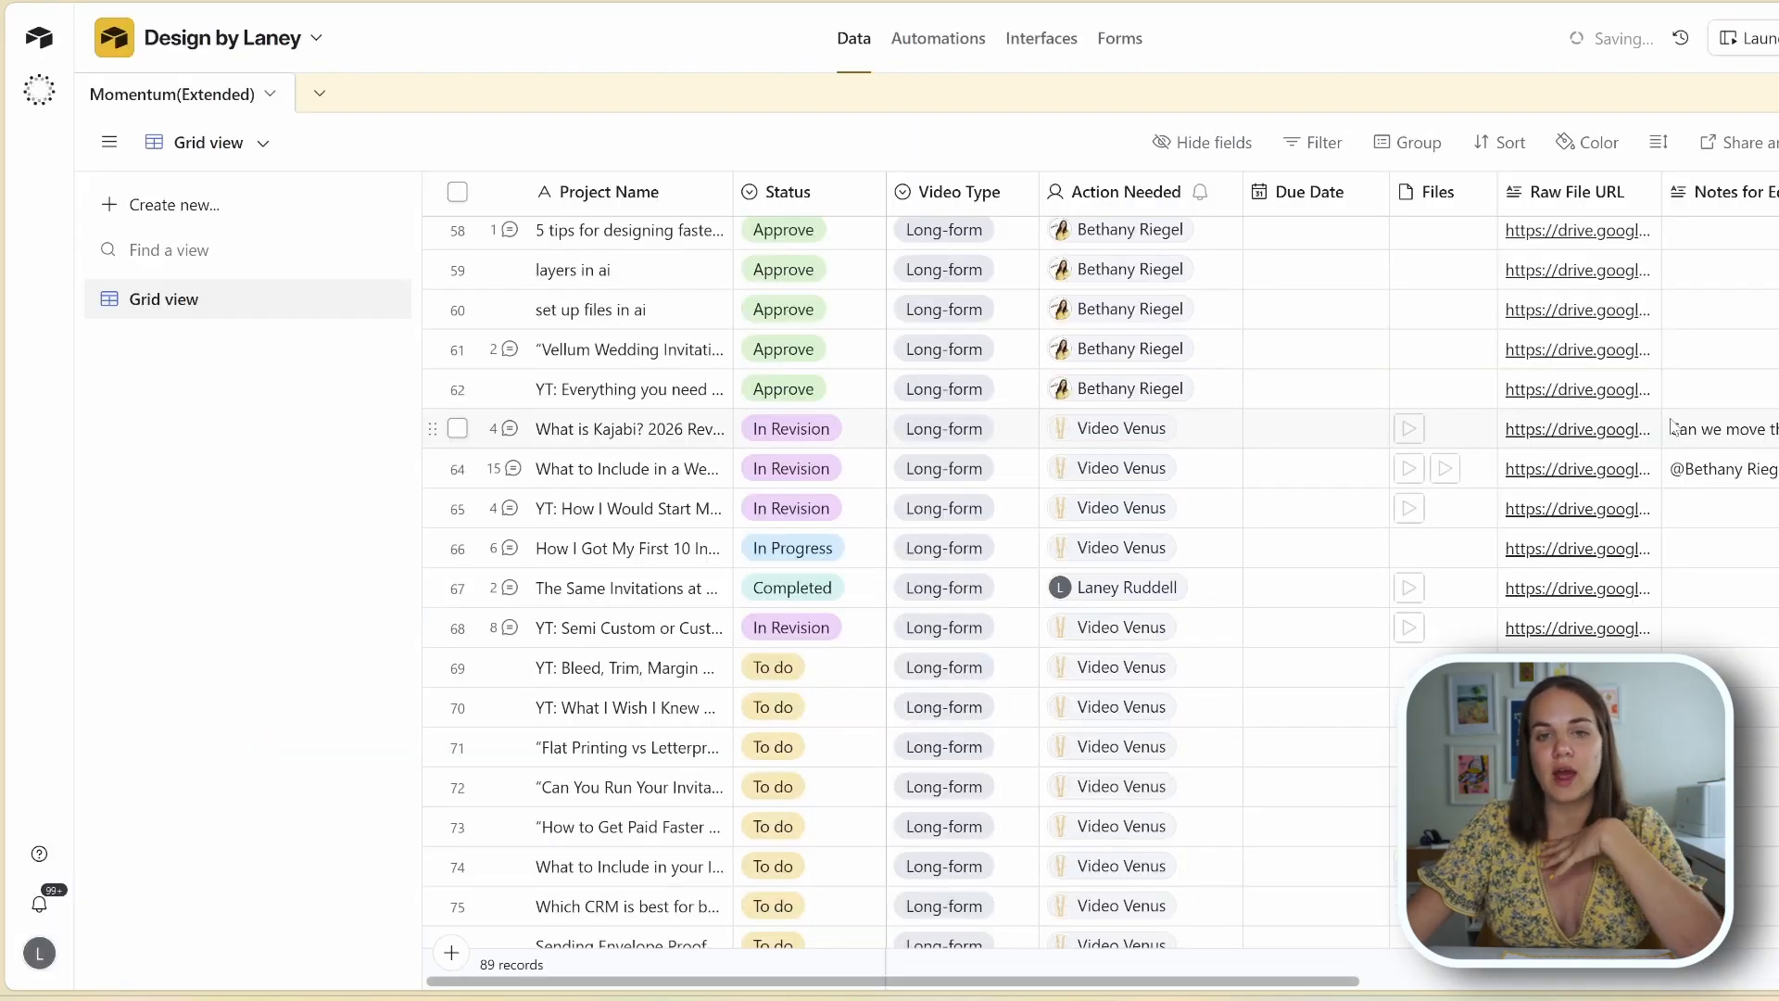
Step: Examine the Momentum(Extended) table in Airtable's Design by Laney base, including project statuses, assigned actions, files and editor notes
scroll(1192, 497, "up", 20)
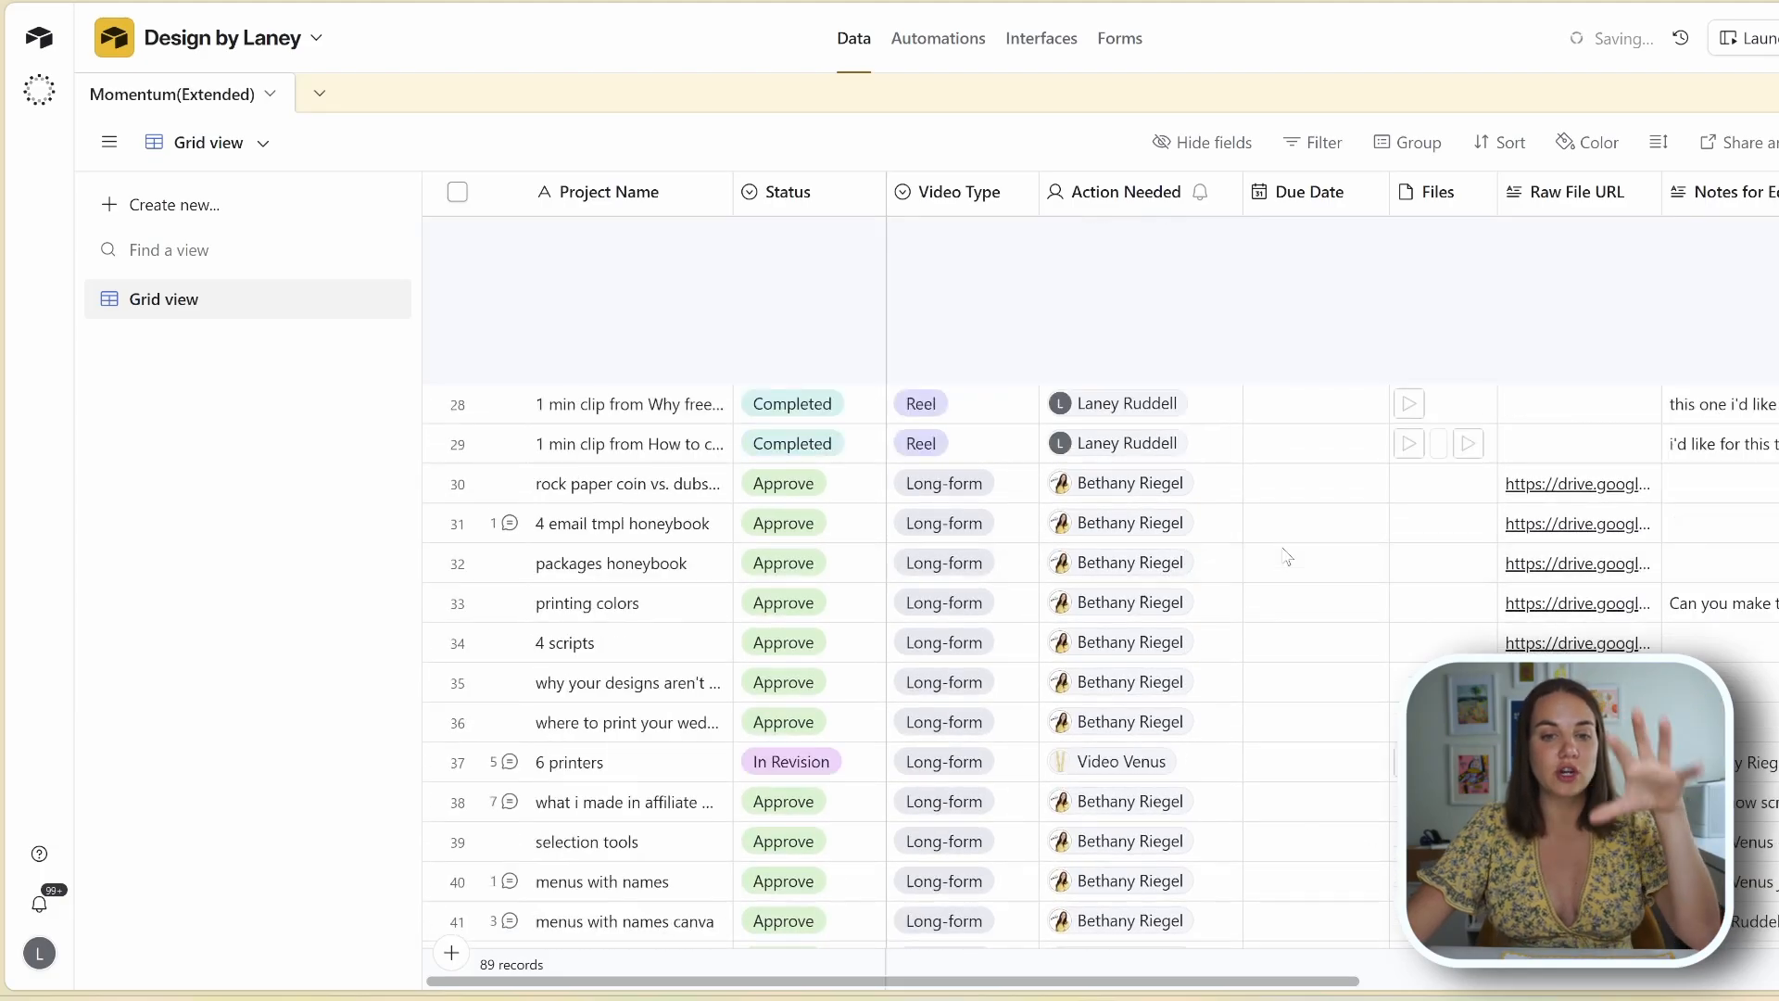
scroll(1287, 562, "up", 2)
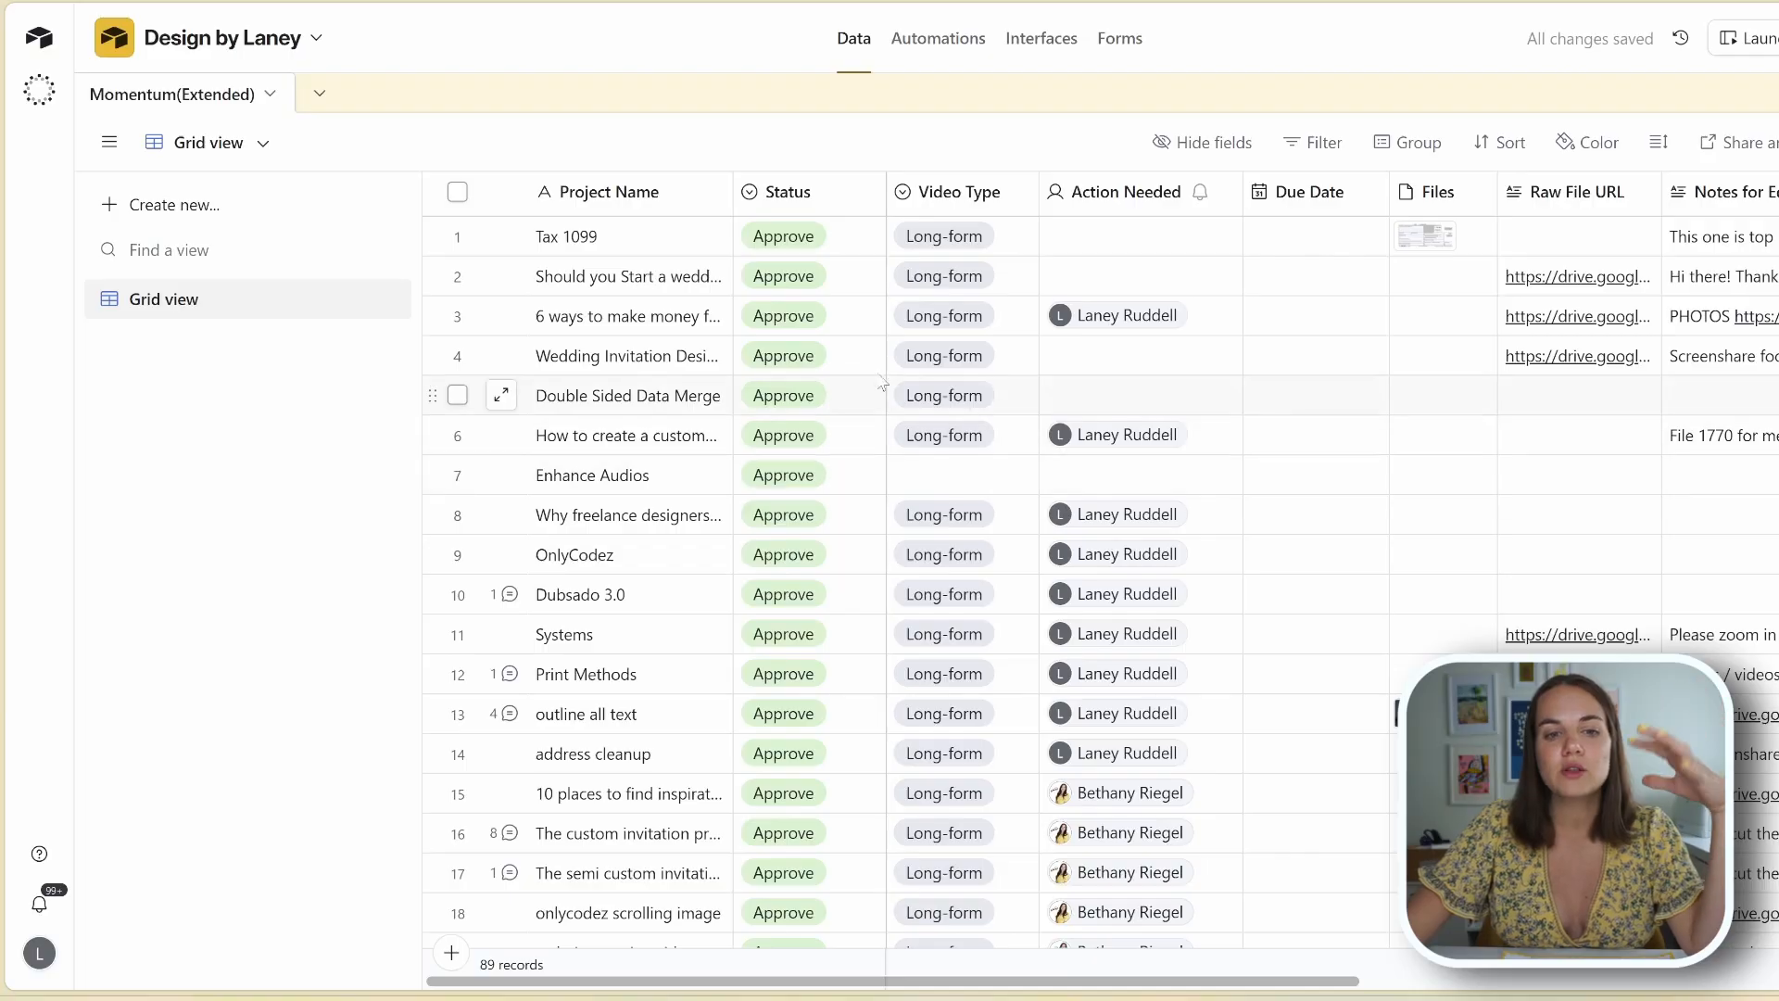
scroll(723, 343, "down", 9)
scroll(757, 352, "down", 20)
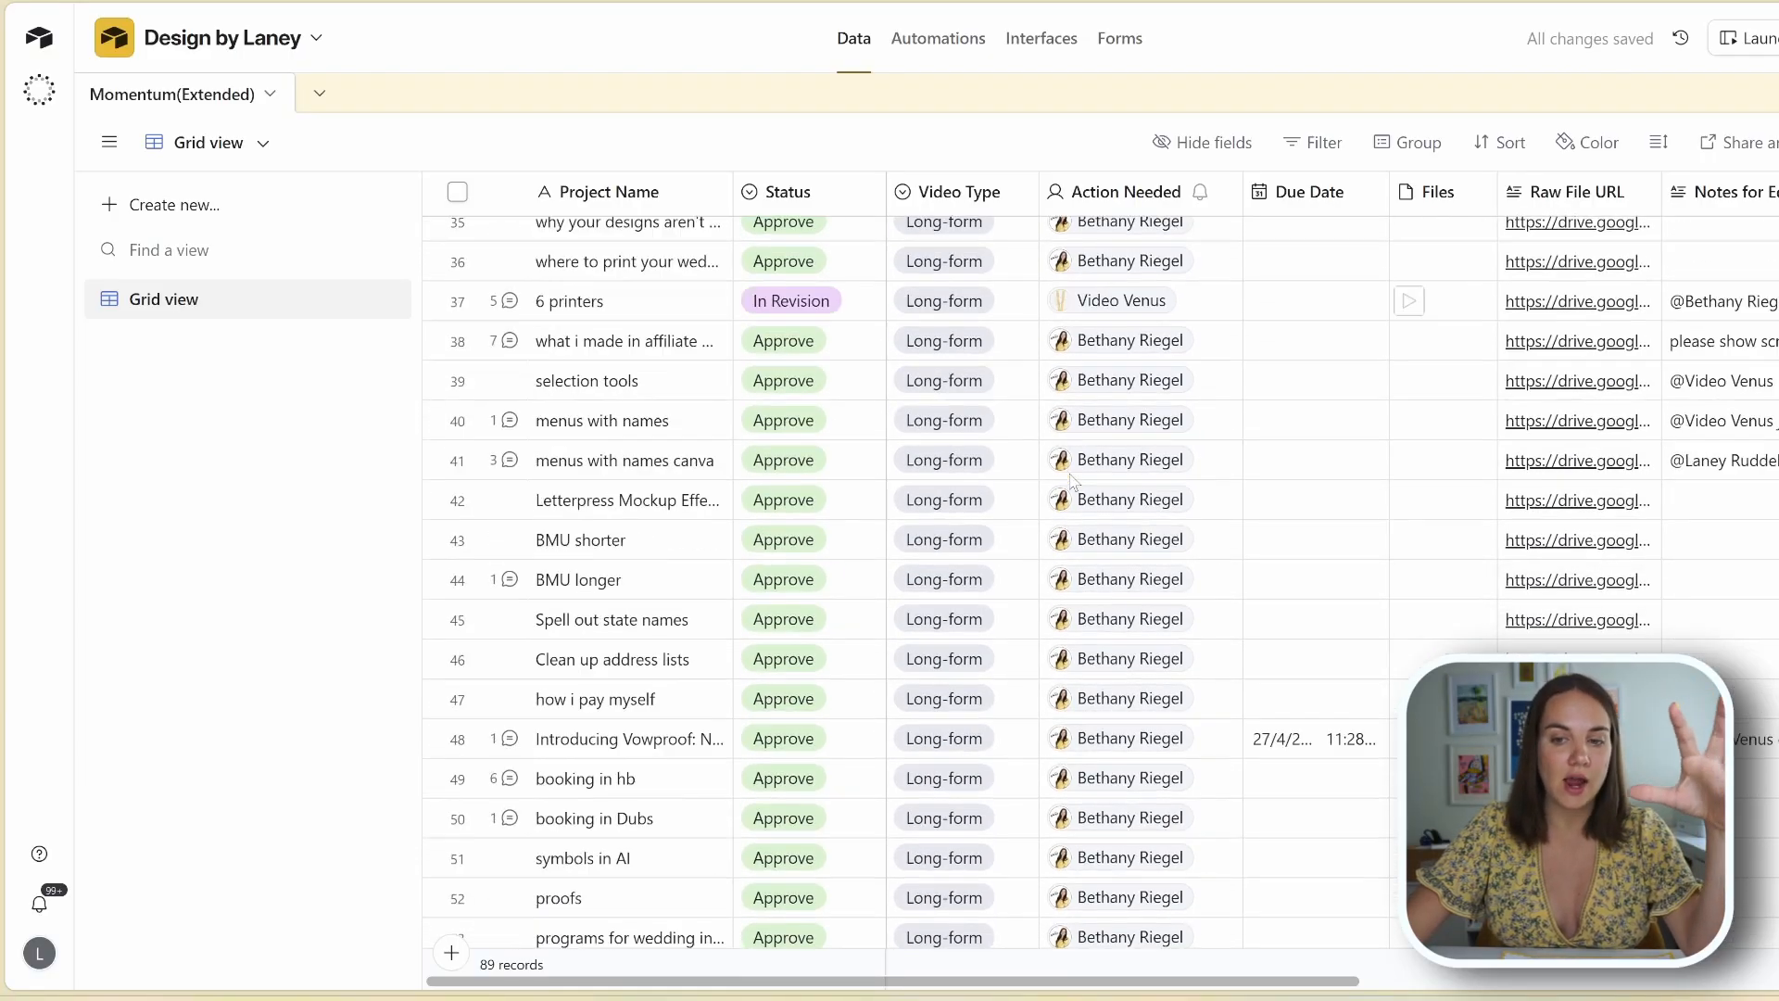
scroll(1072, 479, "up", 20)
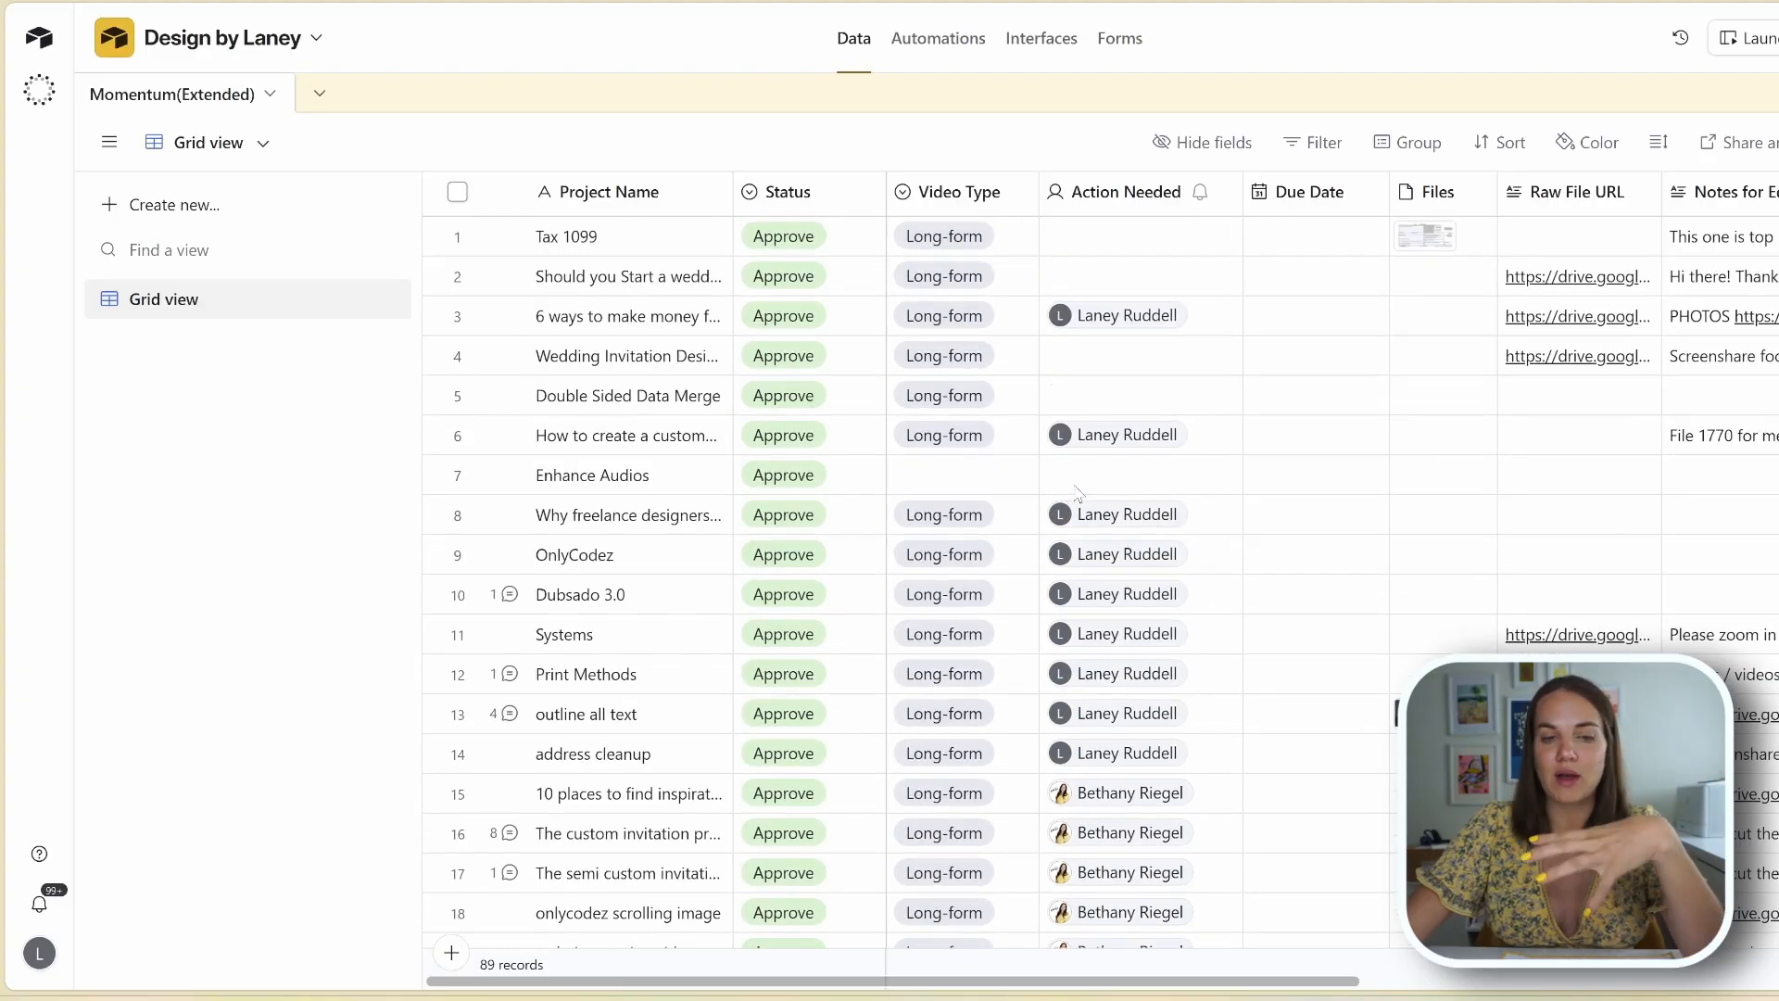
scroll(1072, 982, "right", 10)
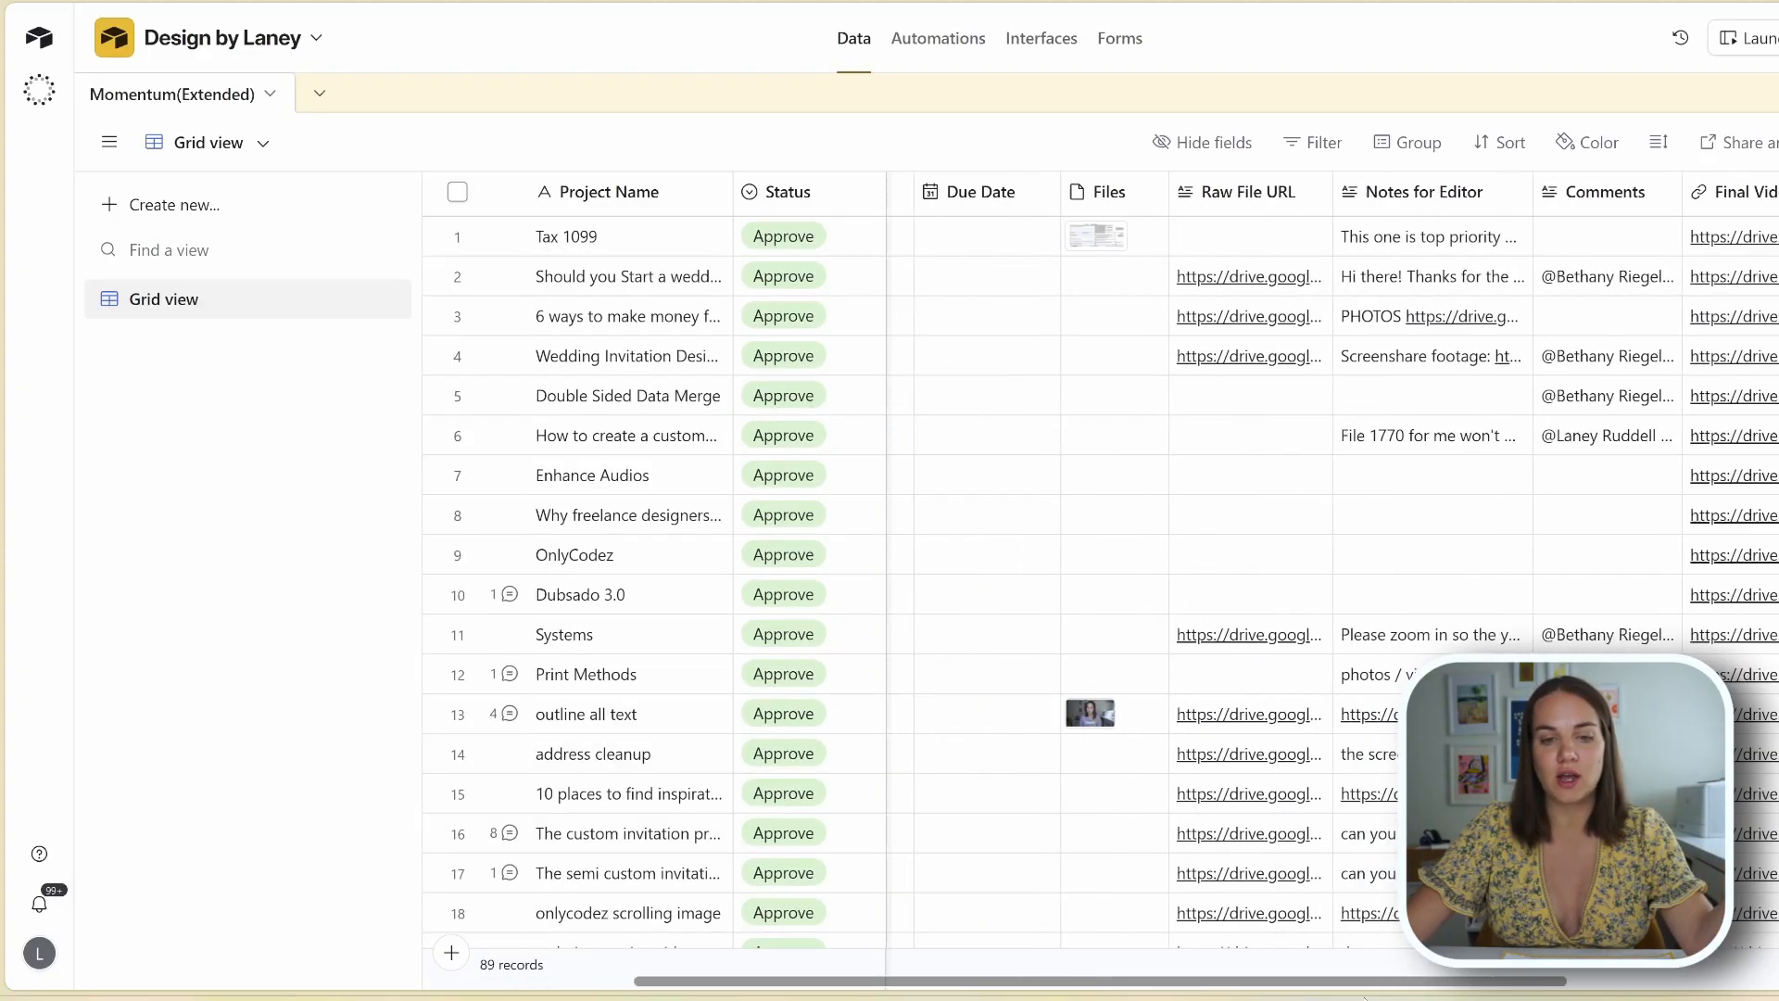
scroll(1071, 982, "left", 10)
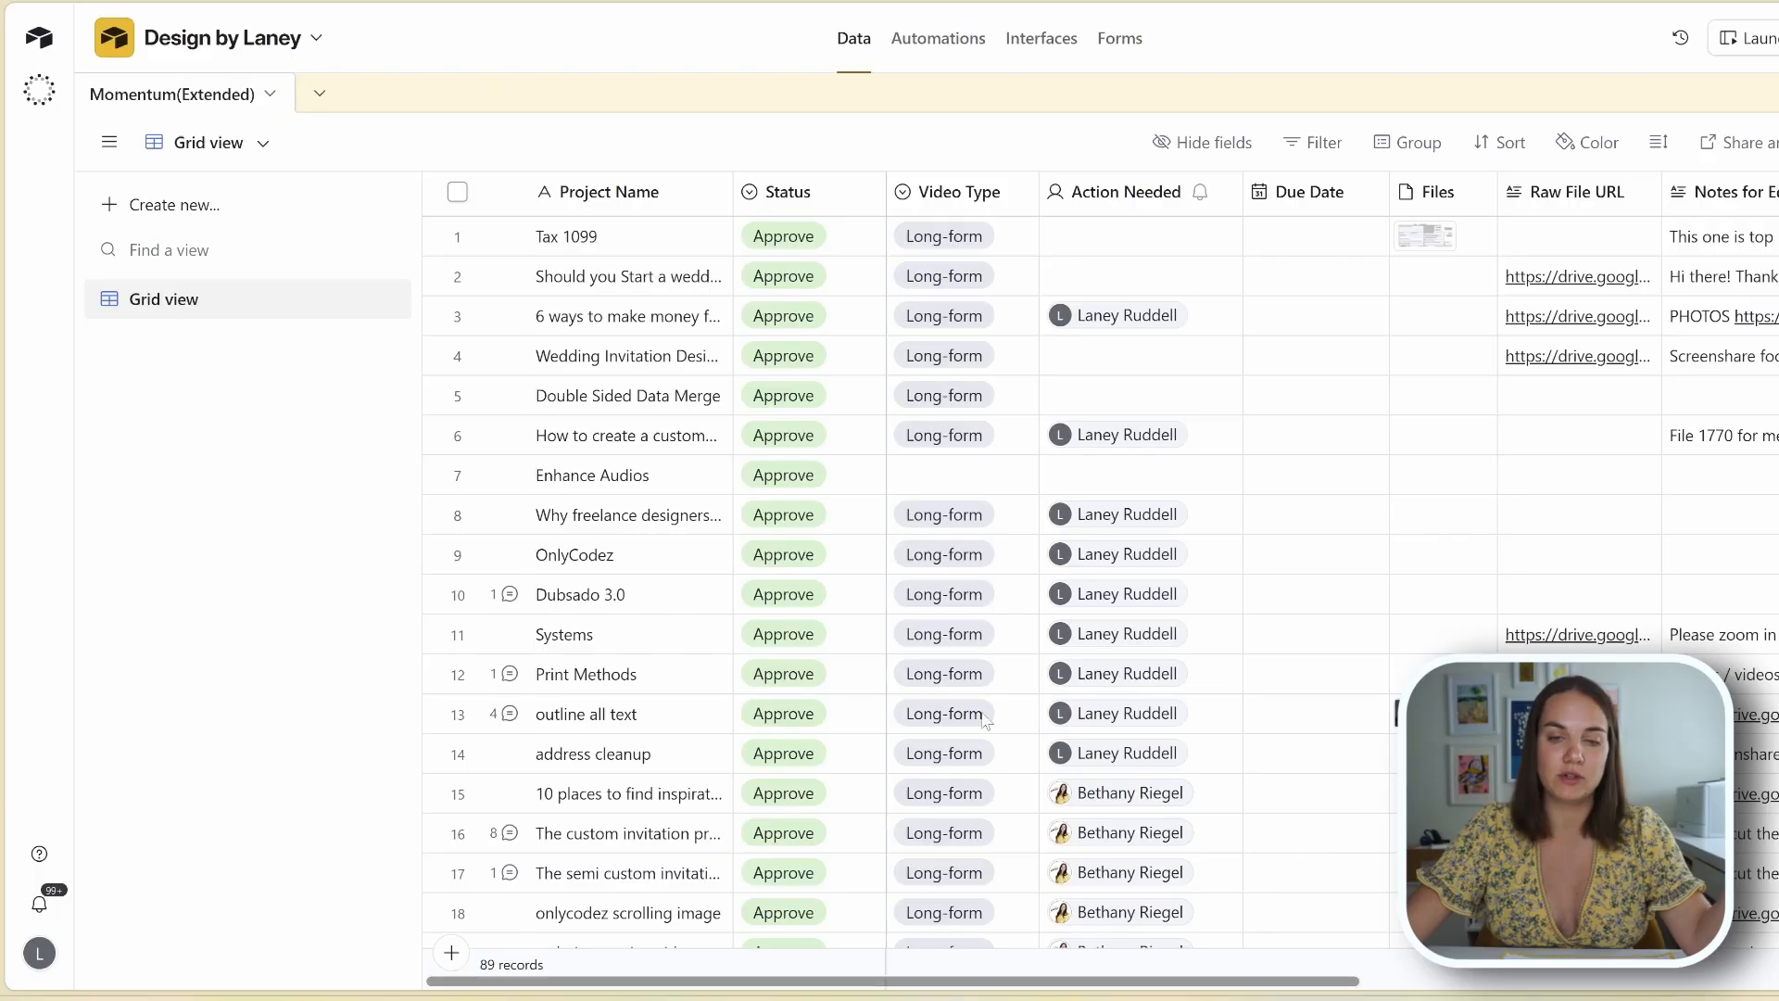
scroll(1156, 545, "down", 10)
scroll(1156, 544, "down", 15)
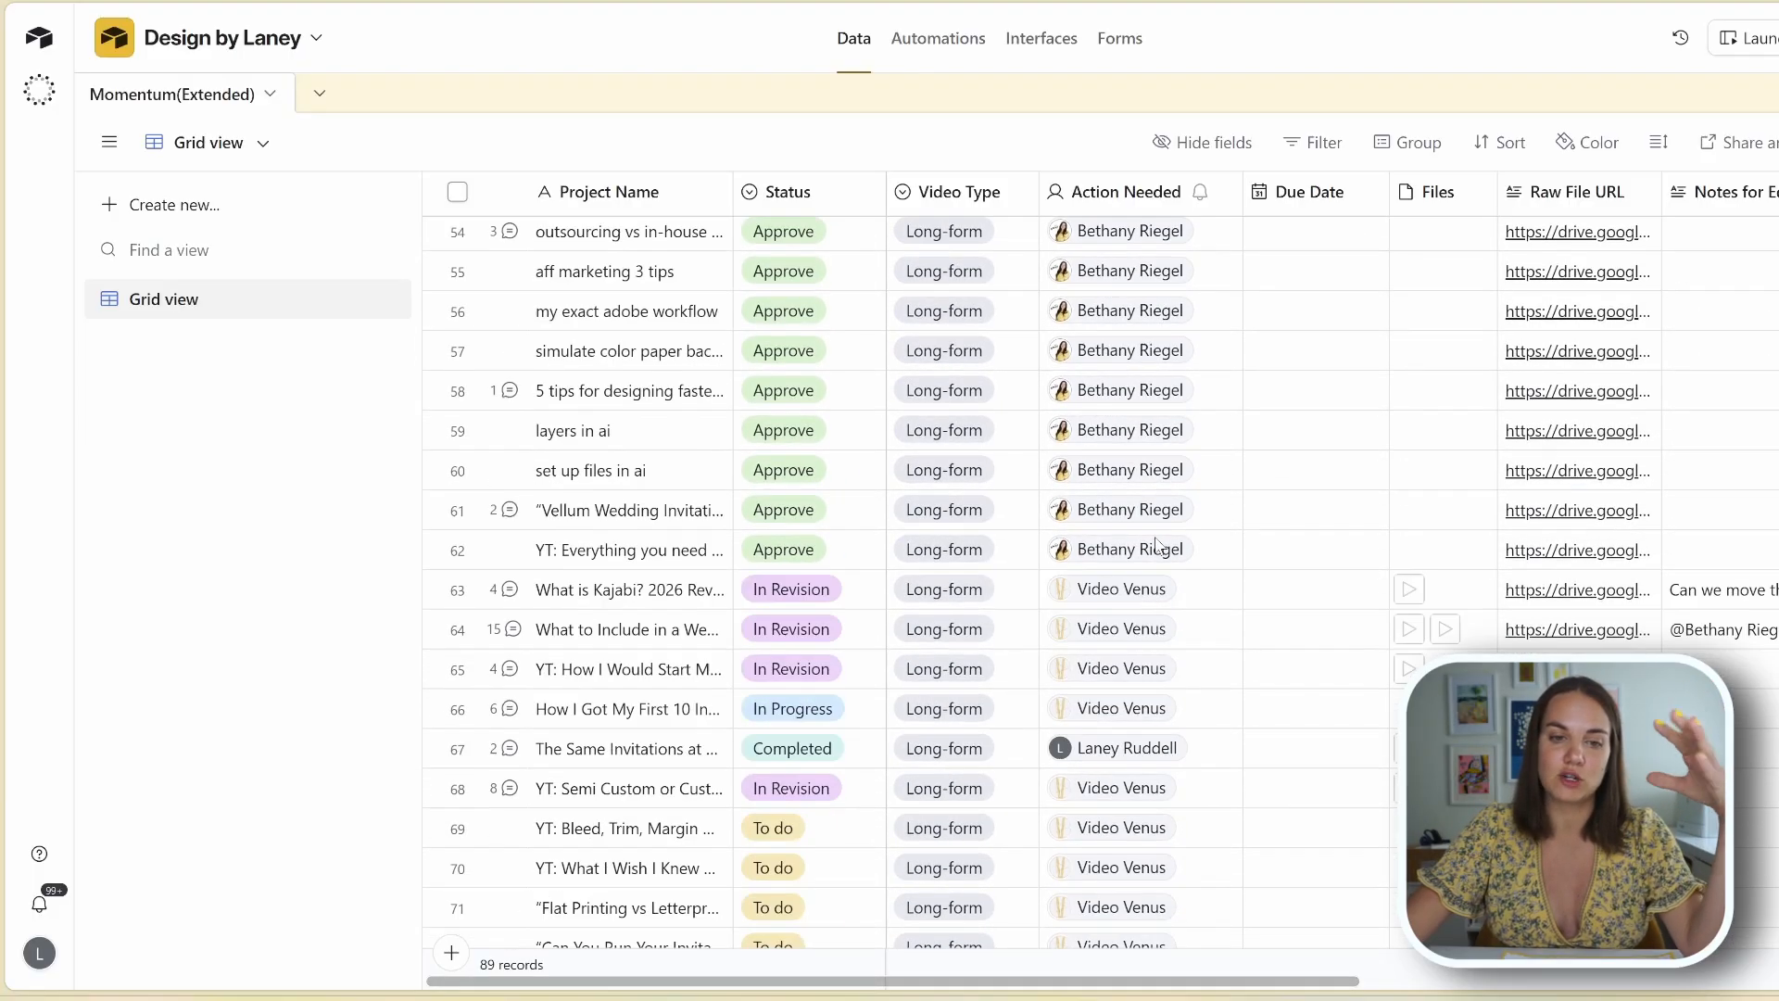
scroll(1158, 542, "up", 6)
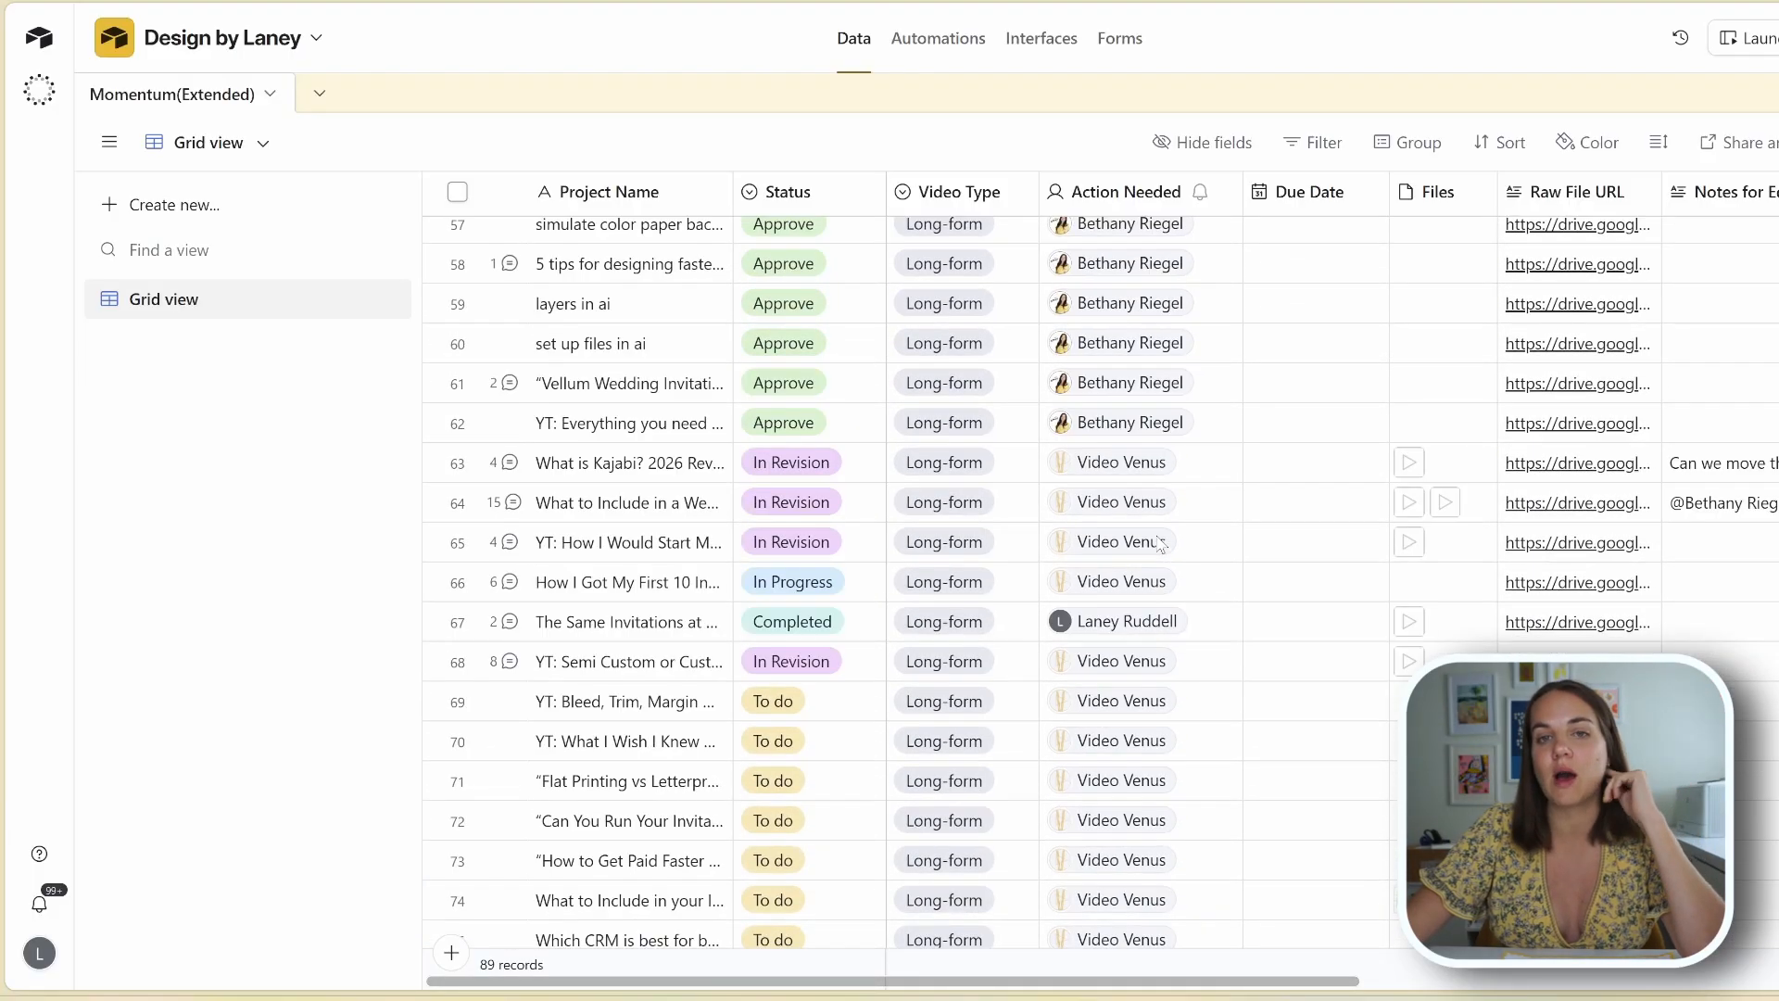
scroll(1164, 547, "up", 10)
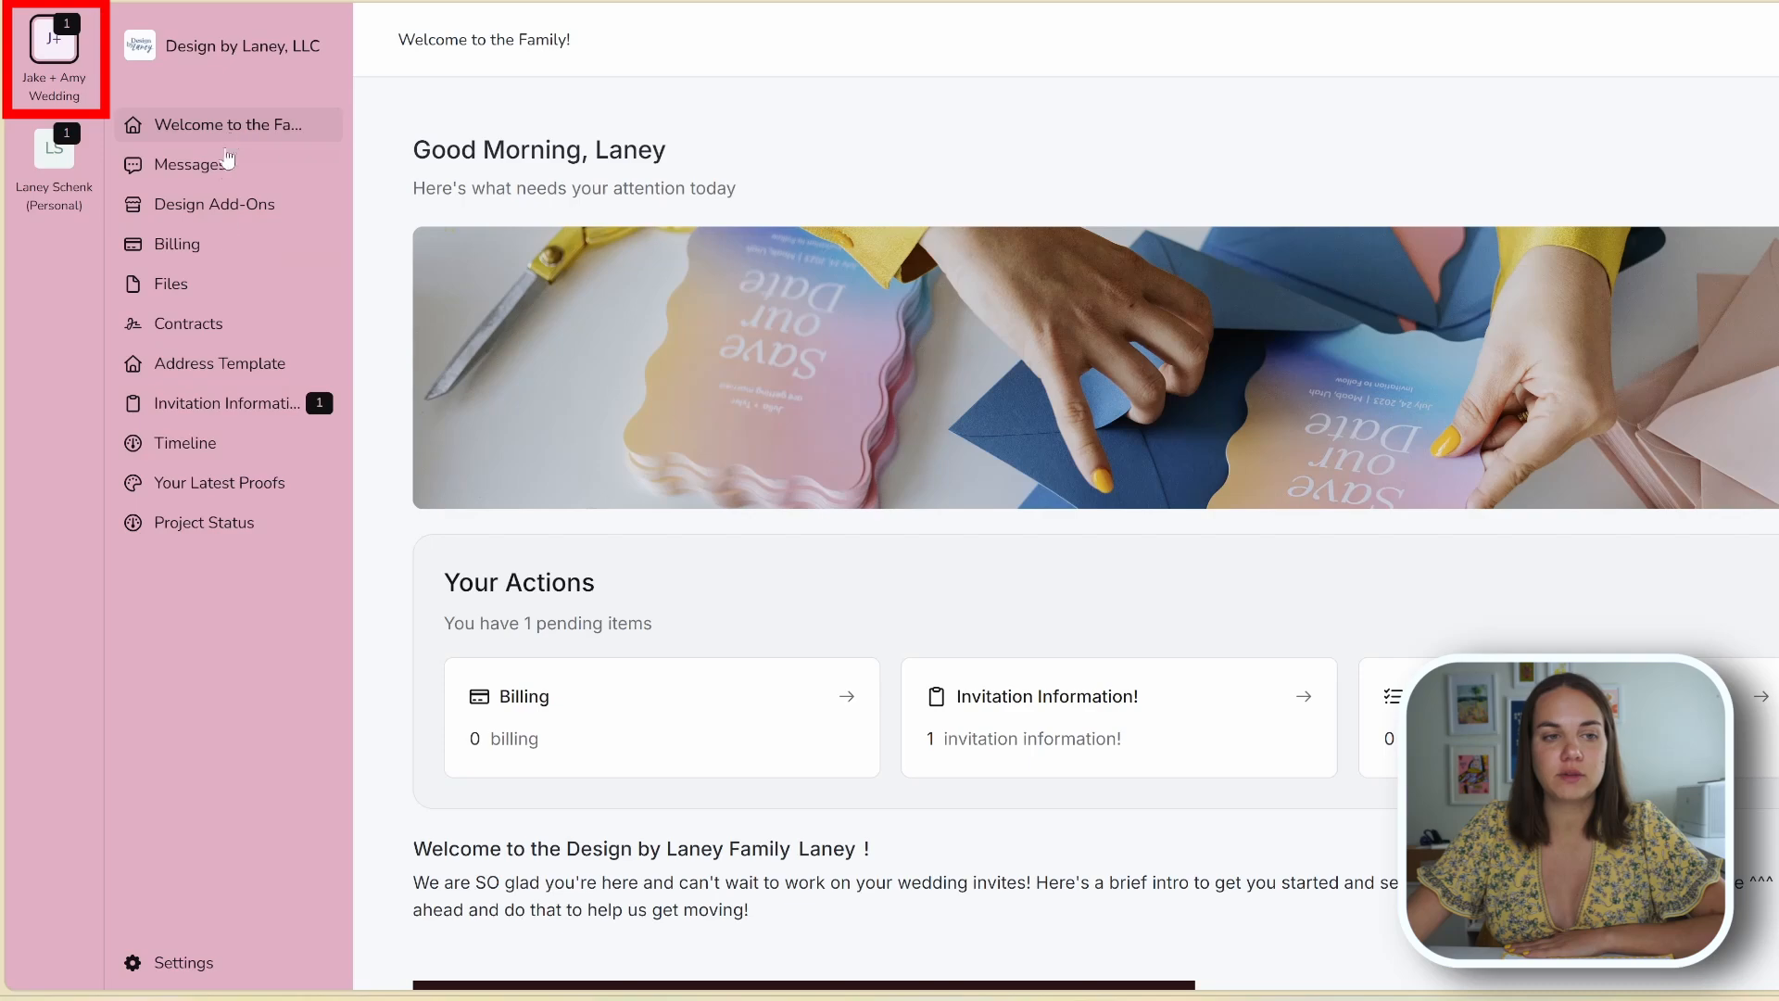
Step: In the Assembly client portal, look through the wedding client's Design Add-Ons and Address Template pages, and open the embedded Project Status tracker
left_click(243, 202)
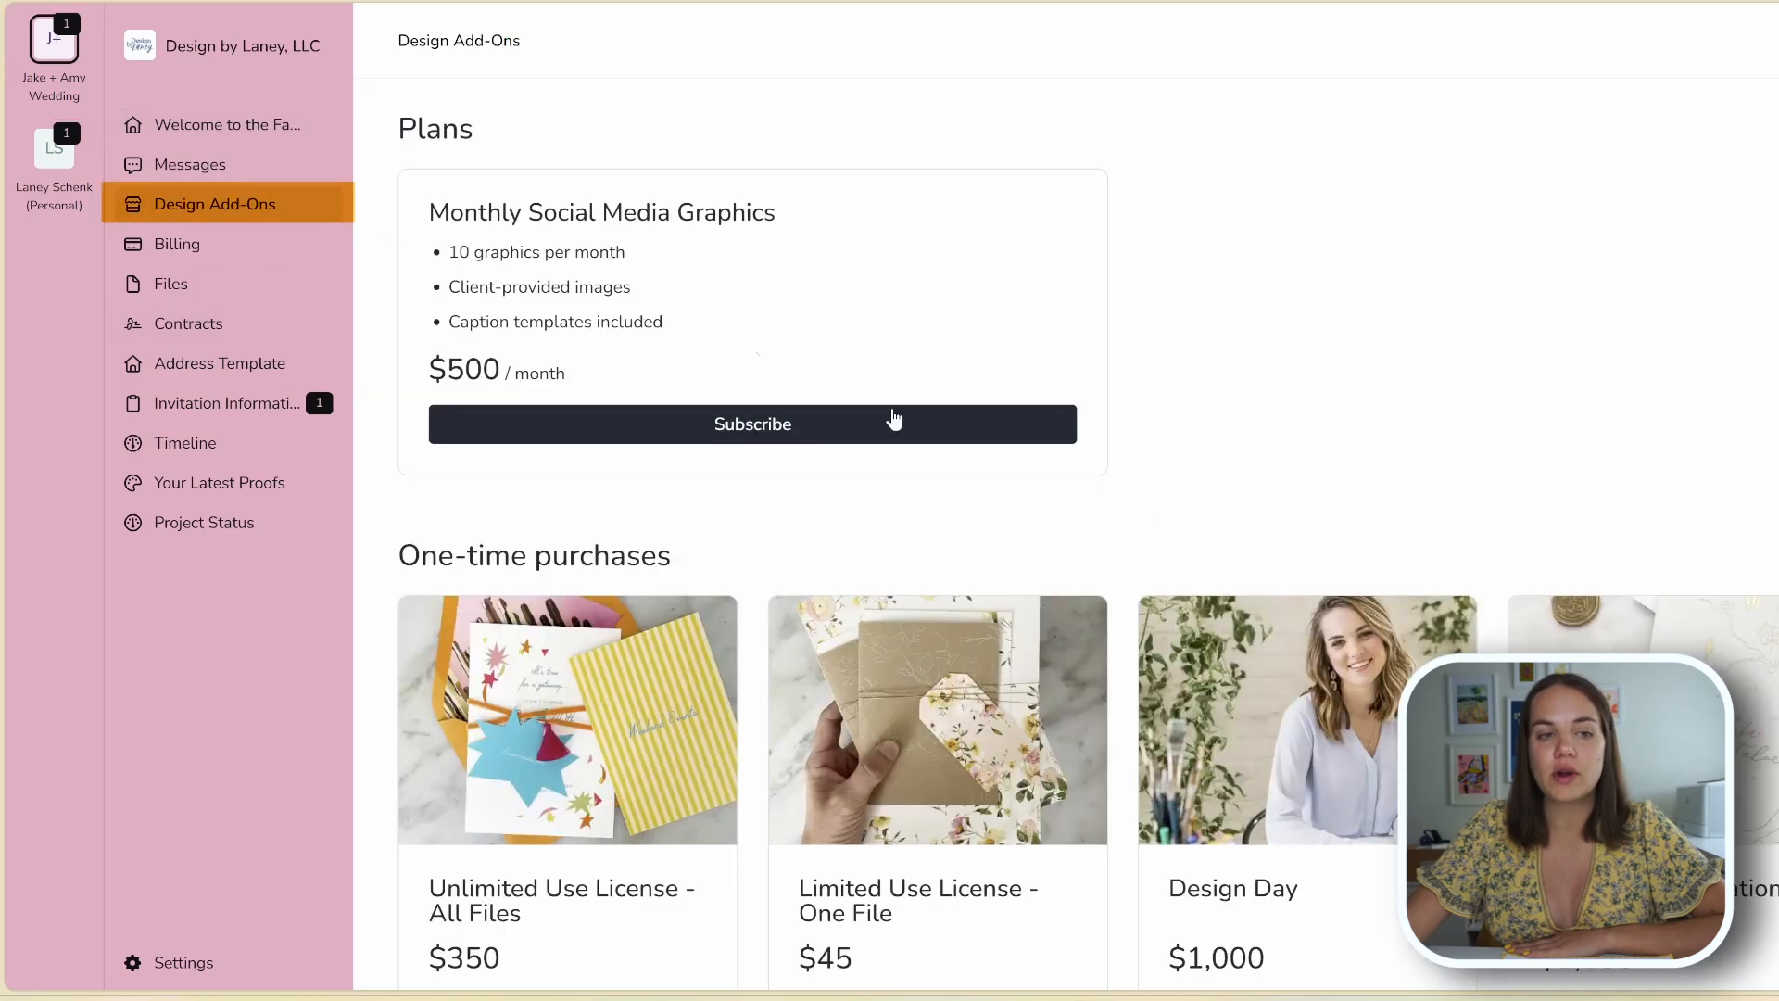
scroll(1443, 491, "down", 3)
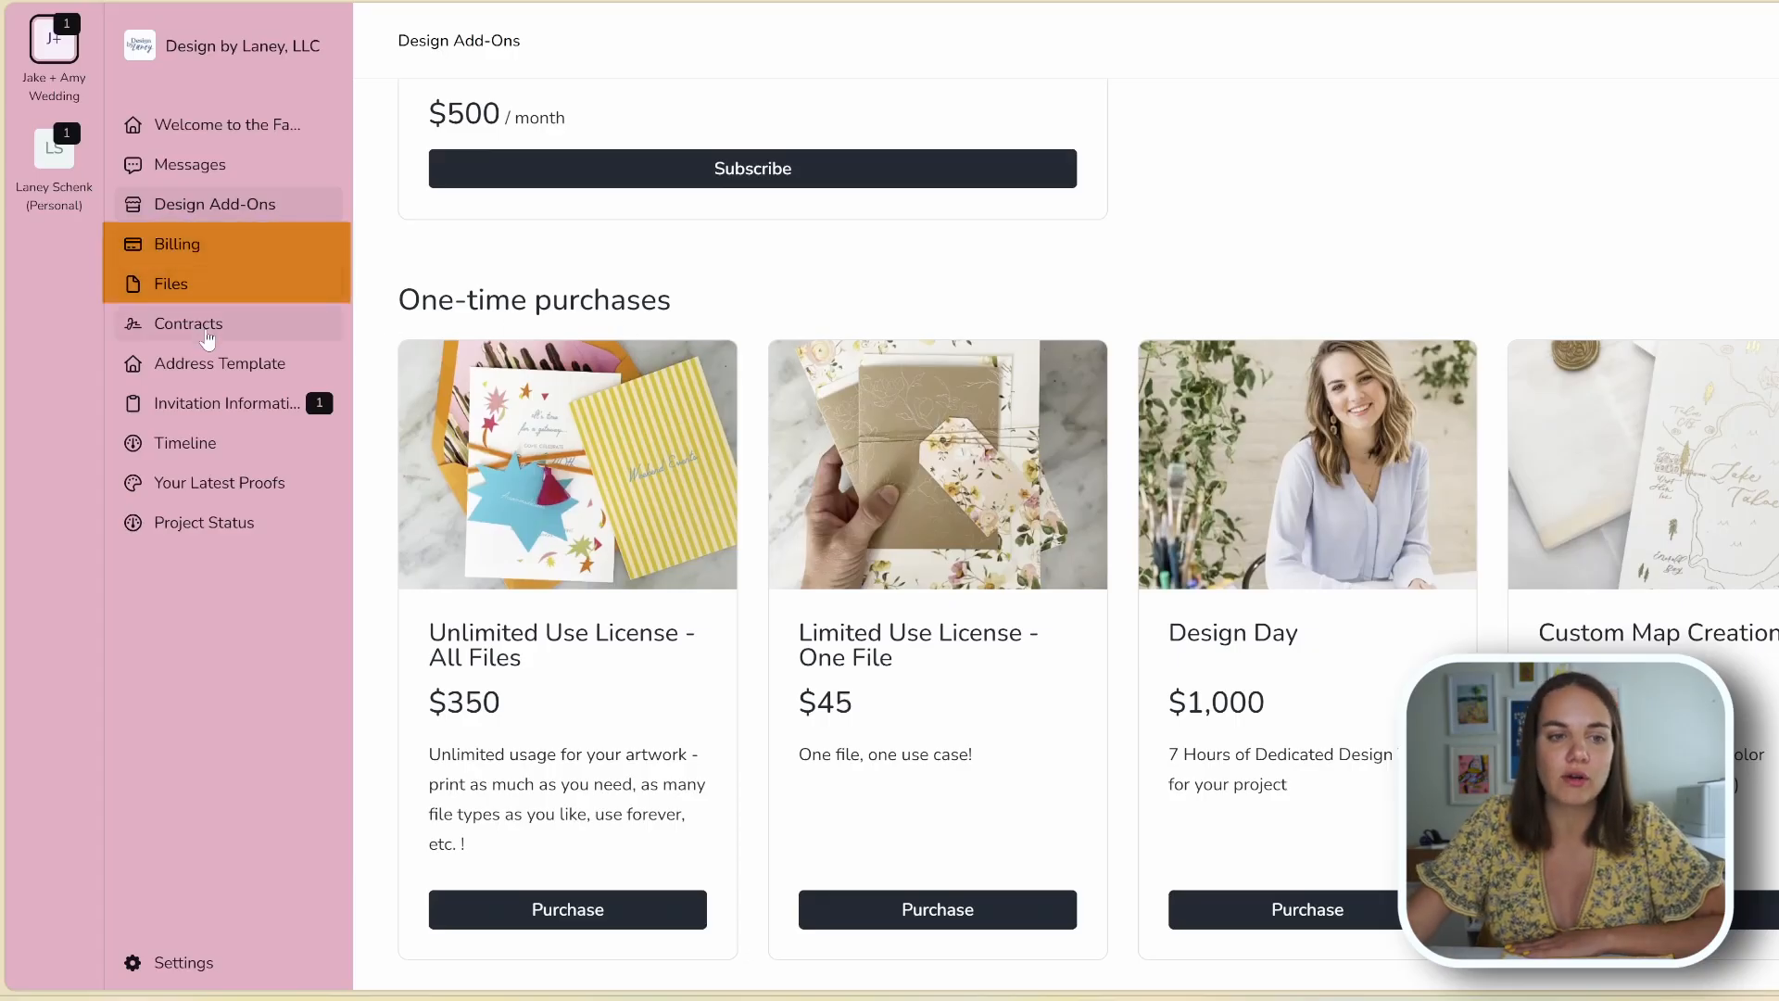
left_click(210, 363)
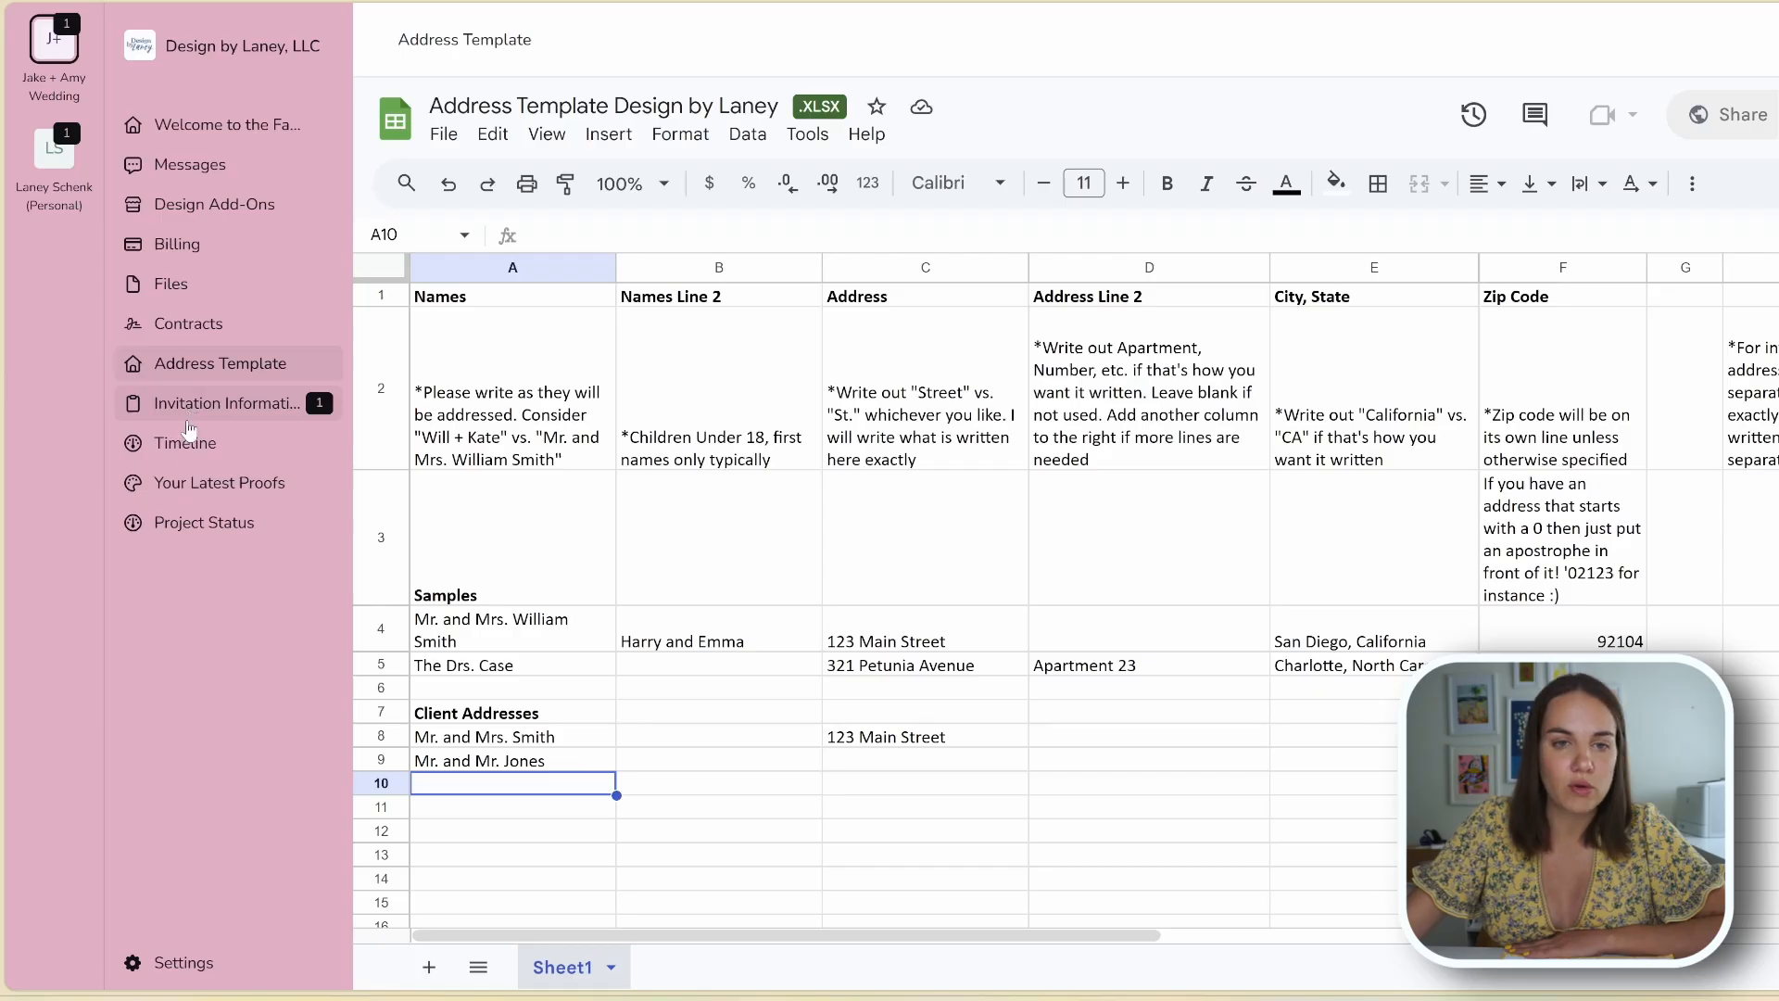
left_click(190, 525)
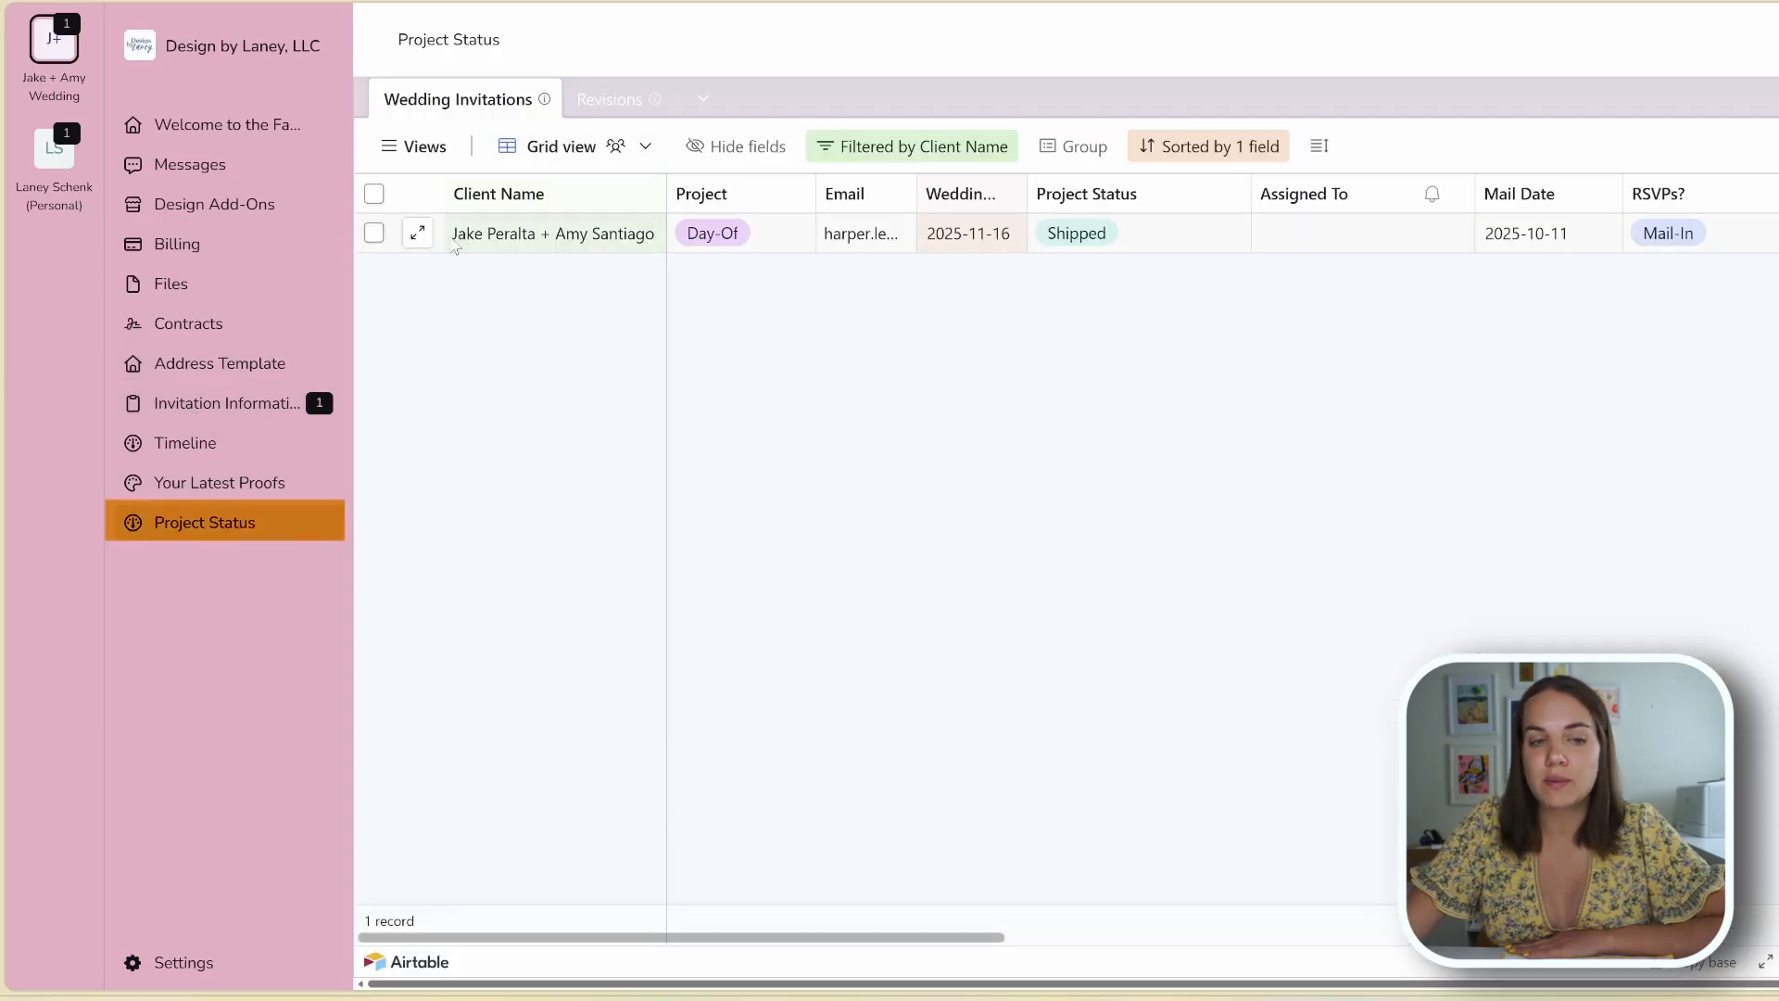